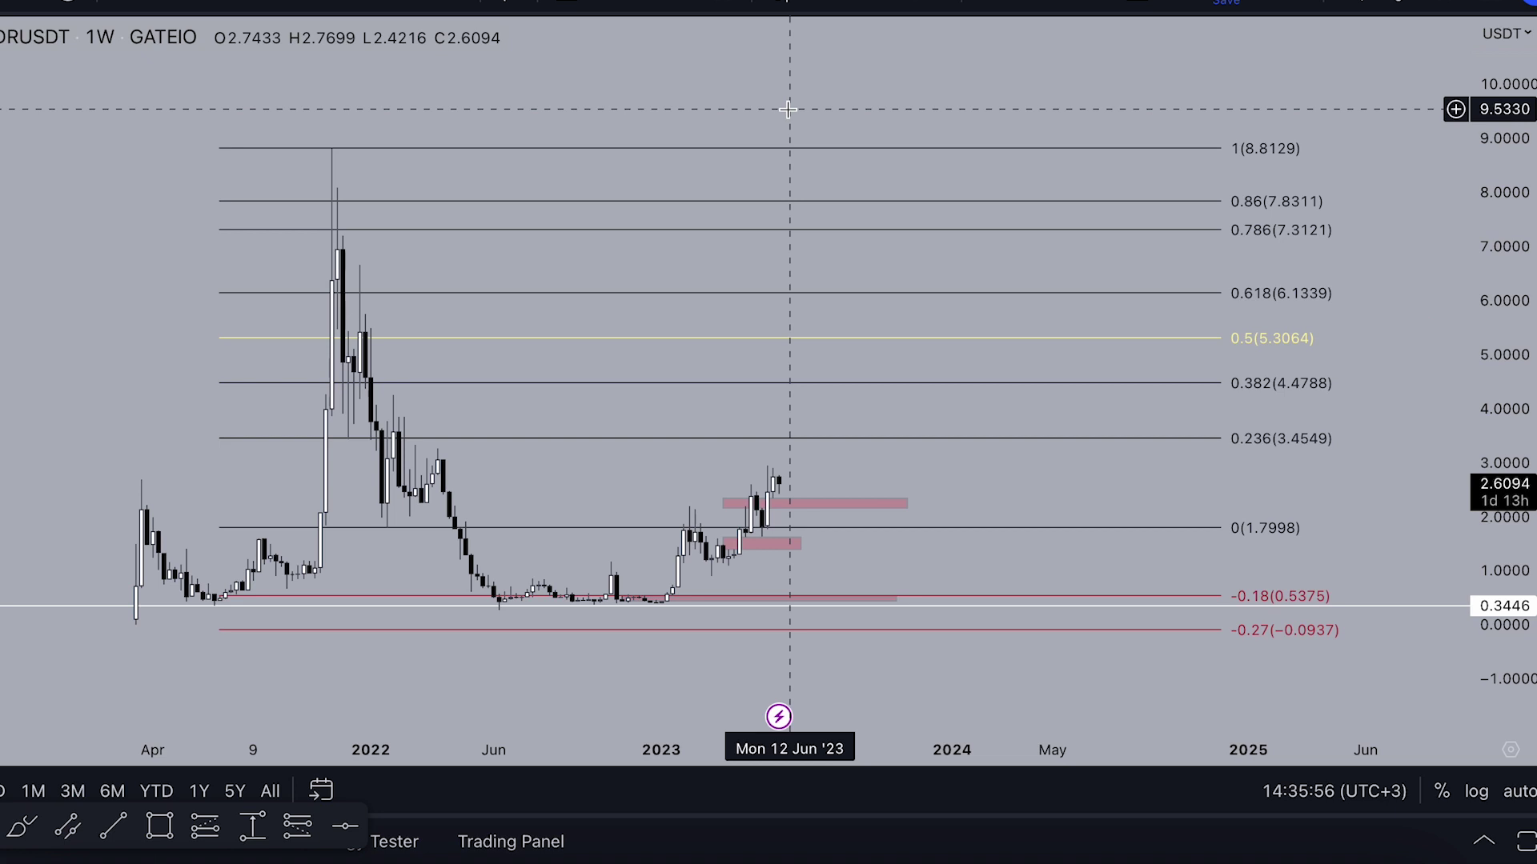
Check the price history on the monthly timeframe, return to weekly, and view the full Fibonacci range
click(420, 7)
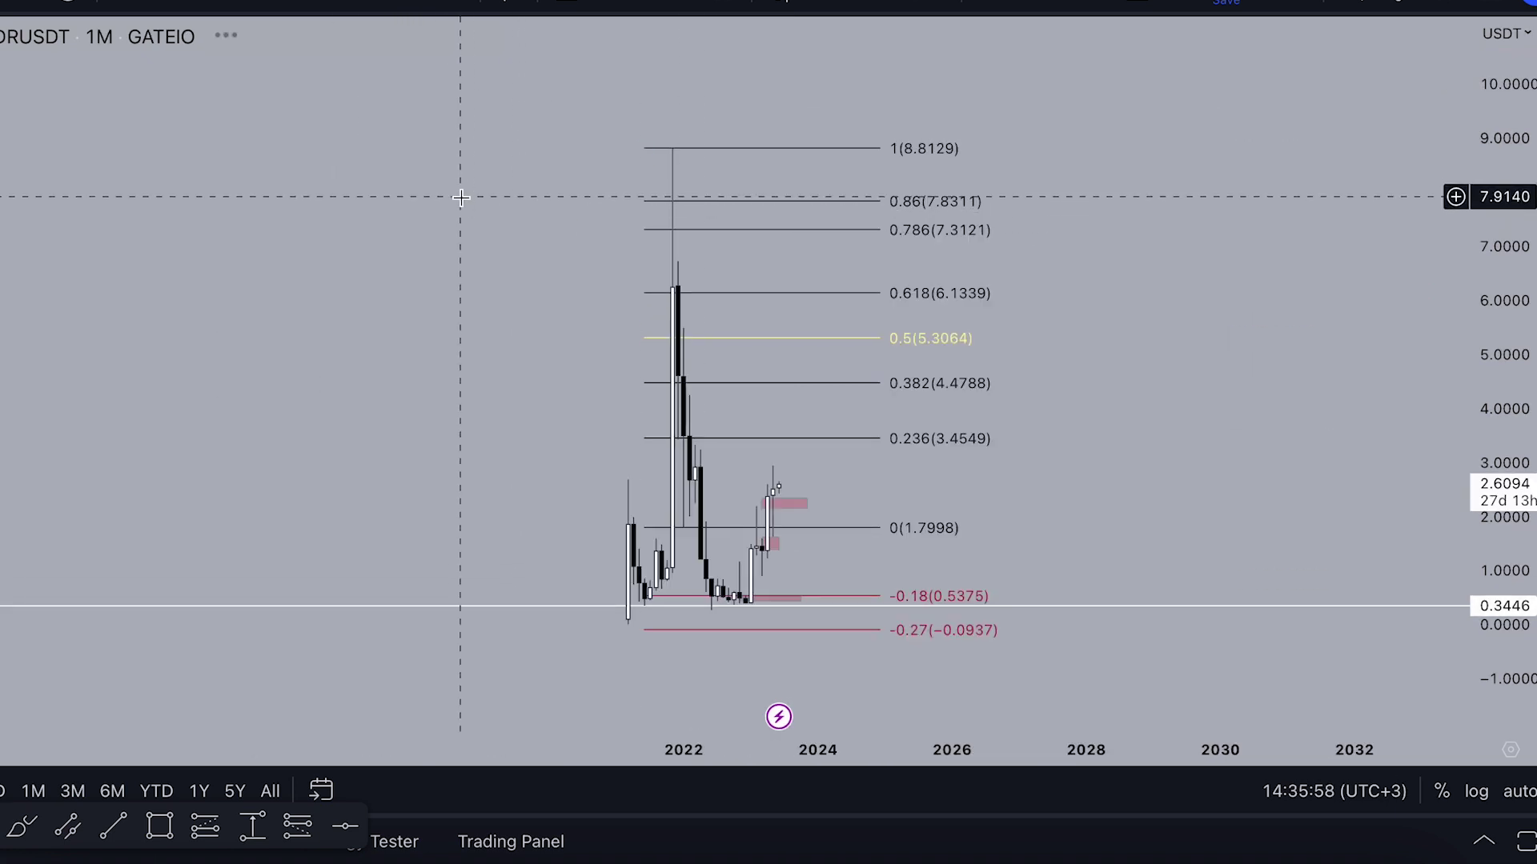
click(407, 4)
scroll(792, 180, down, 2)
drag(720, 129, 675, 123)
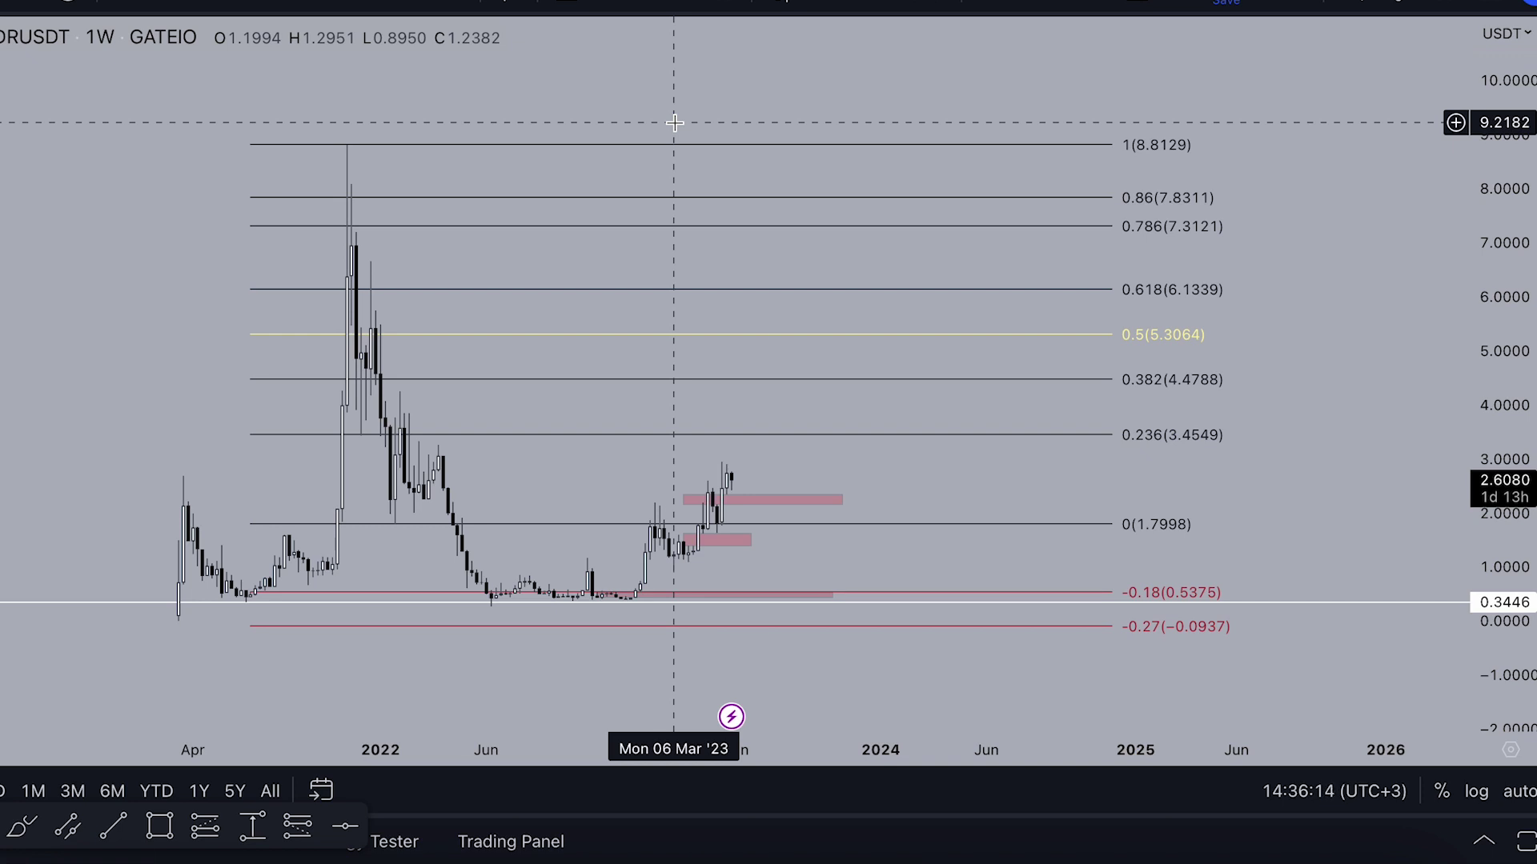
drag(717, 120, 635, 128)
drag(82, 287, 129, 254)
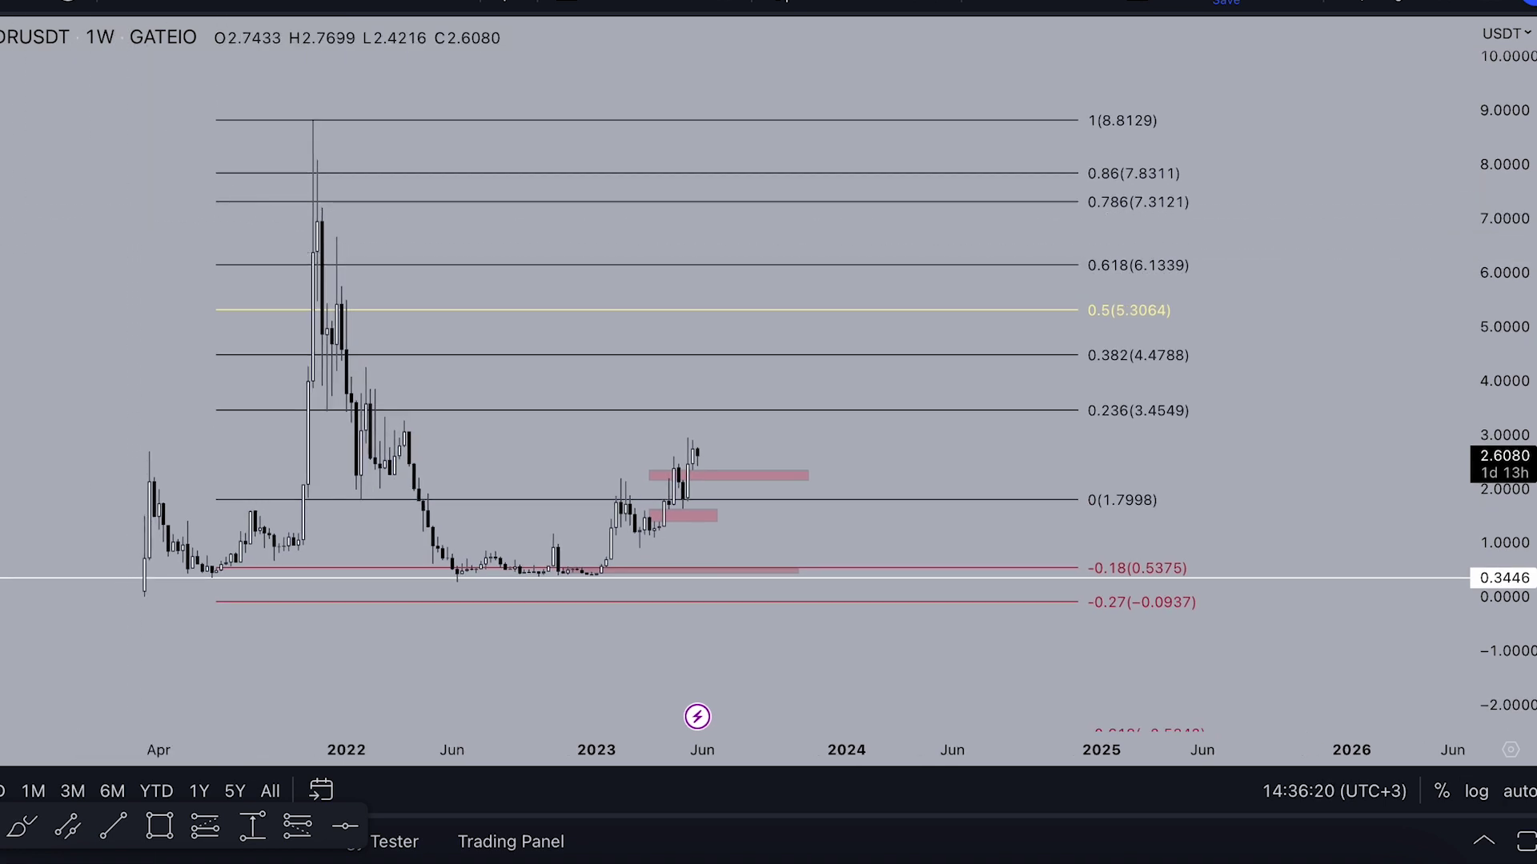
click(2, 178)
click(48, 188)
click(0, 50)
Circle the June 2021 low on the weekly chart with a freehand brush stroke and remove the stroke
drag(1370, 510, 1371, 471)
drag(1532, 650, 1512, 576)
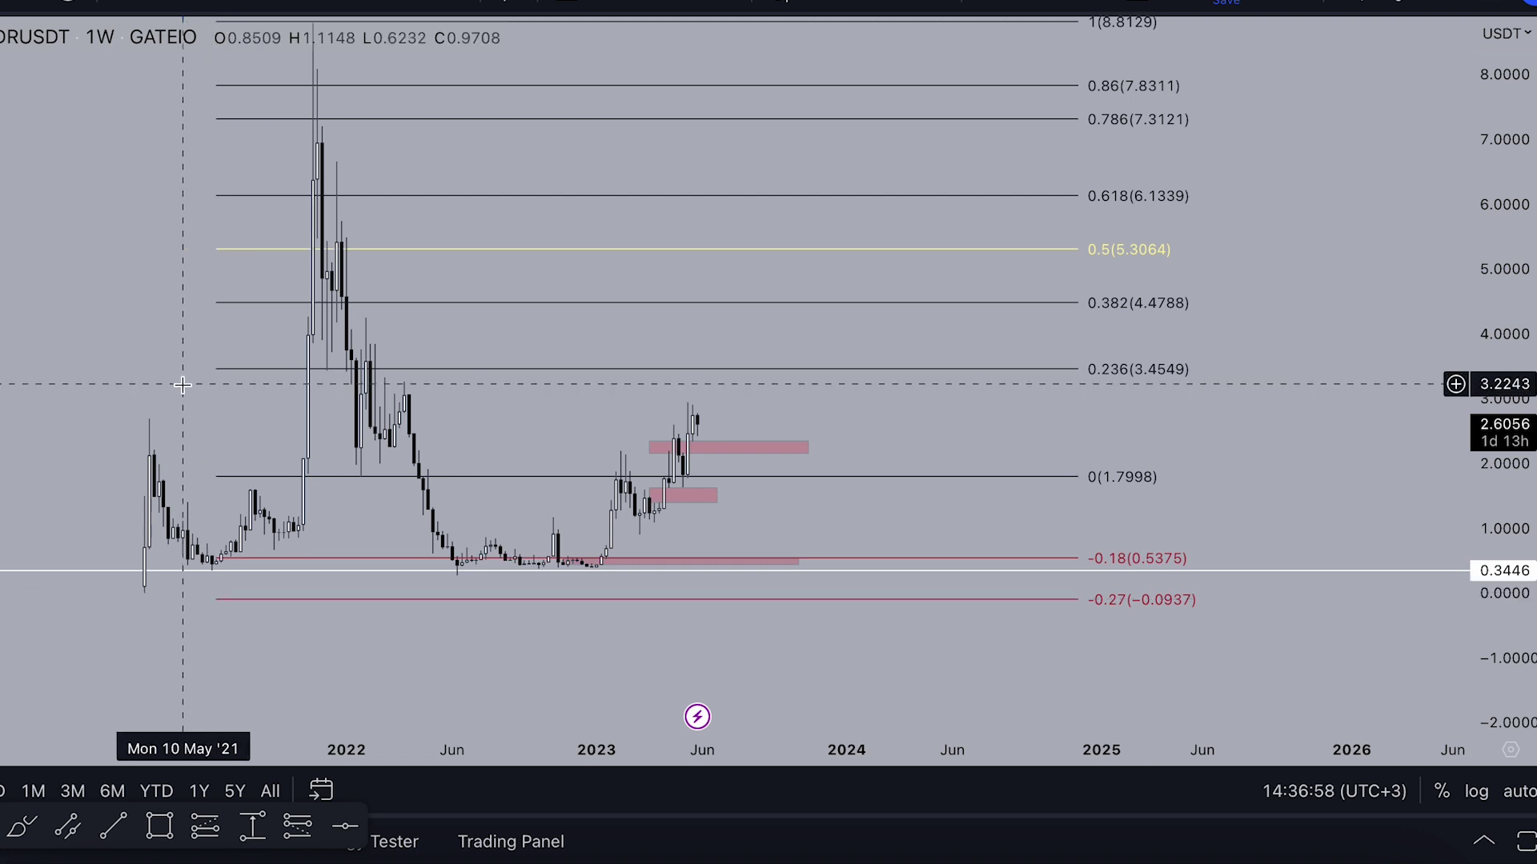
drag(1352, 415, 1346, 378)
drag(1484, 505, 1471, 286)
drag(1388, 384, 1433, 211)
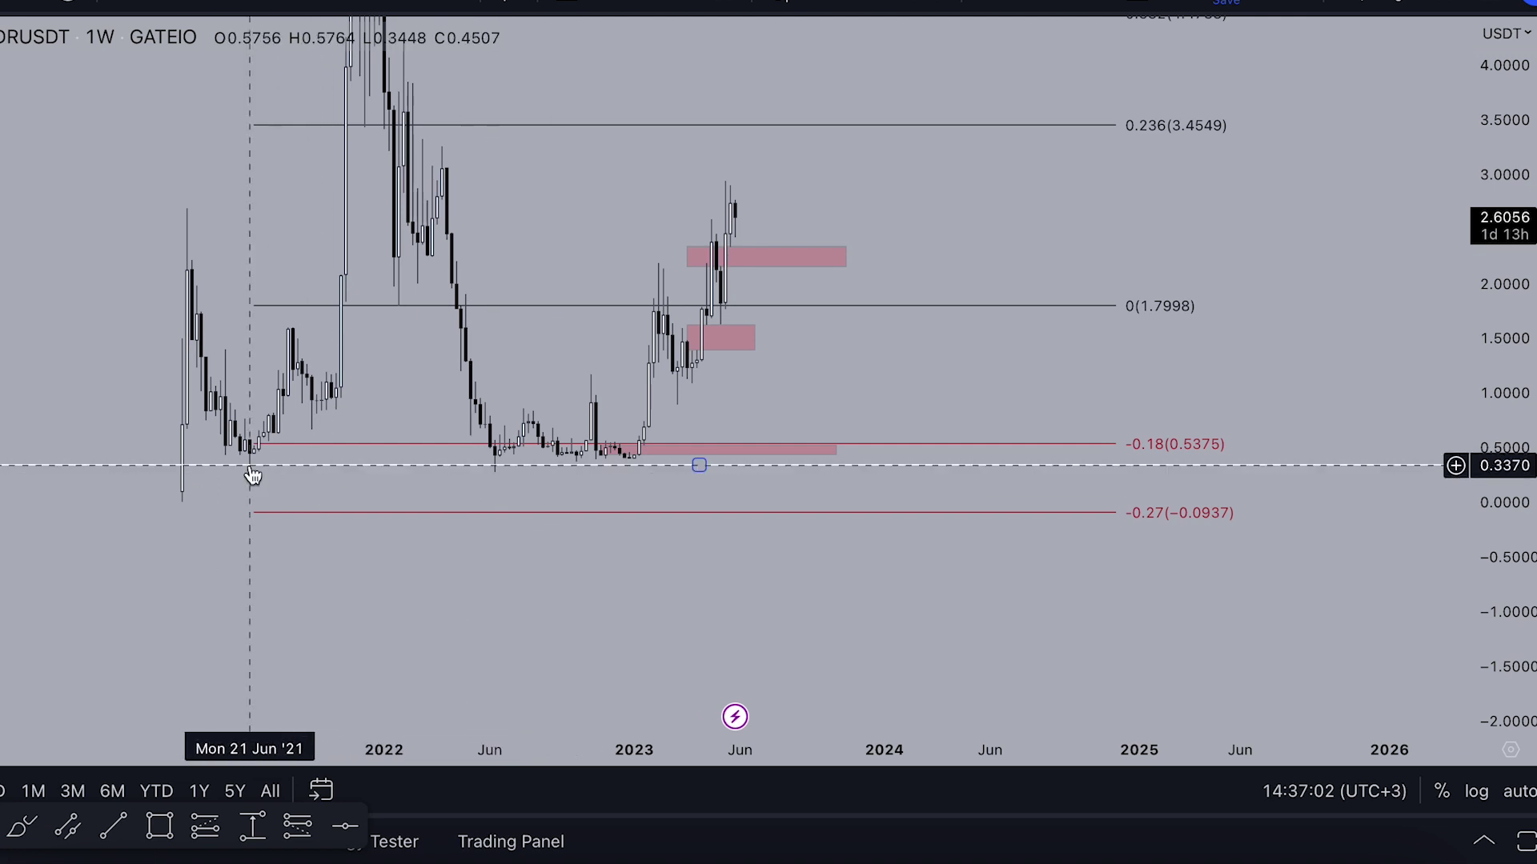
click(22, 827)
mouse_move(273, 449)
mouse_down()
mouse_move(215, 474)
mouse_move(307, 487)
mouse_up()
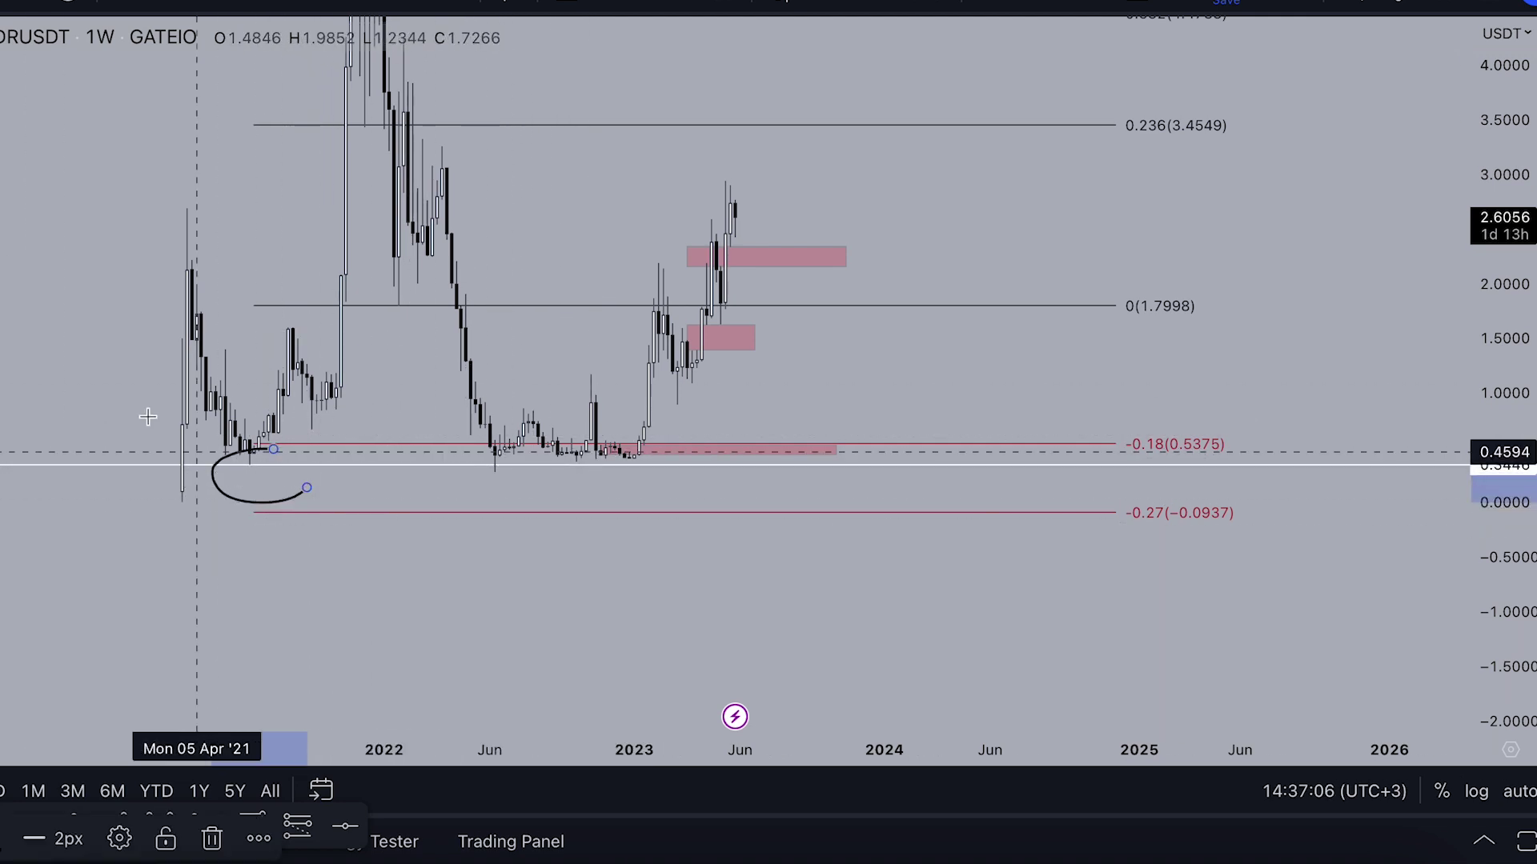
click(1005, 2)
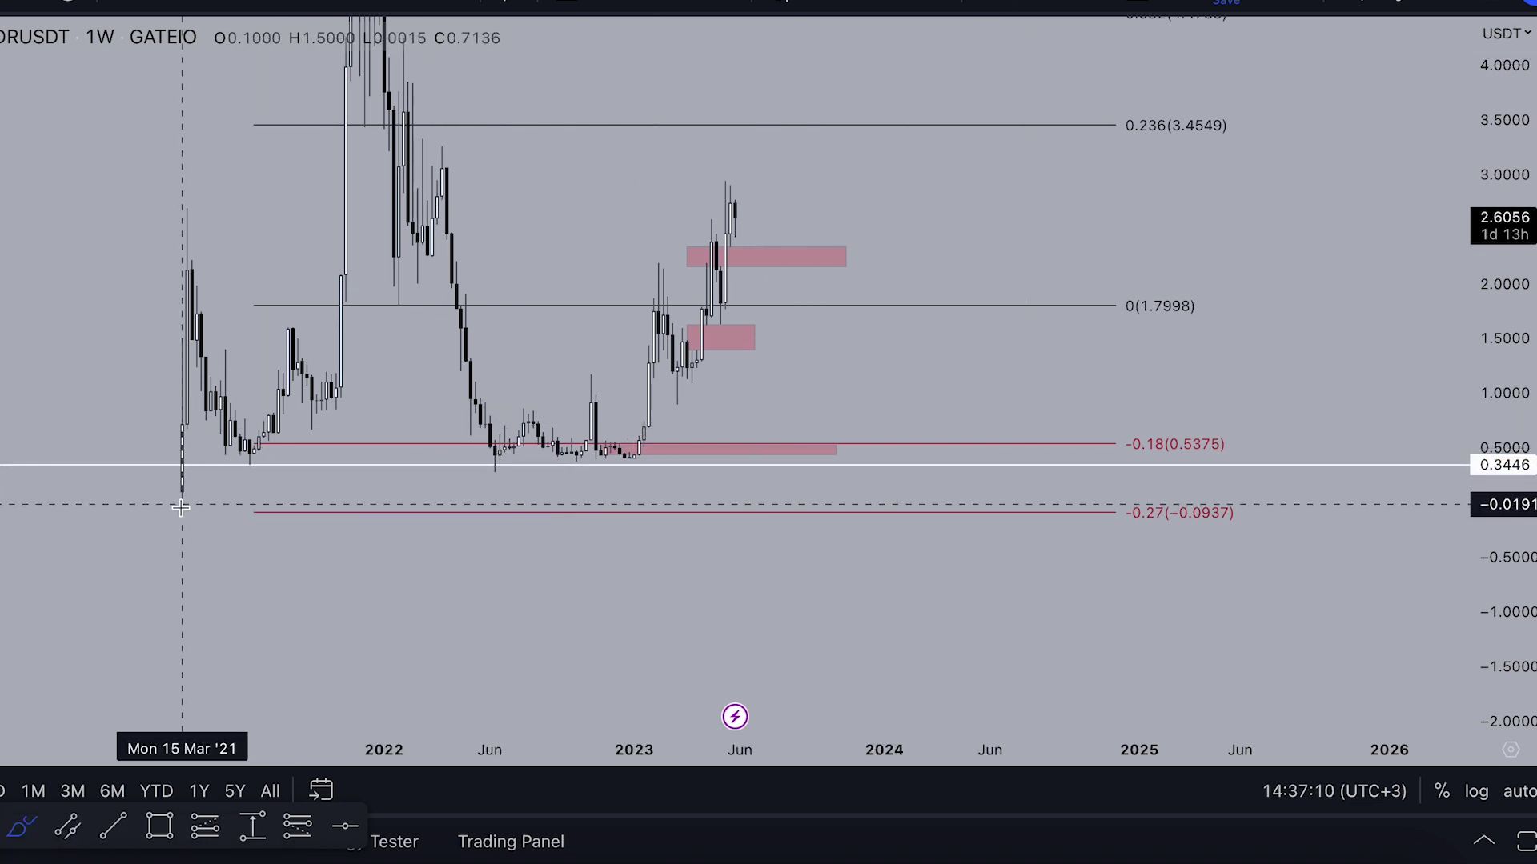
Underline the March 2021 launch low and the June 2022 bottom with brush strokes, removing each mark
drag(164, 505, 317, 501)
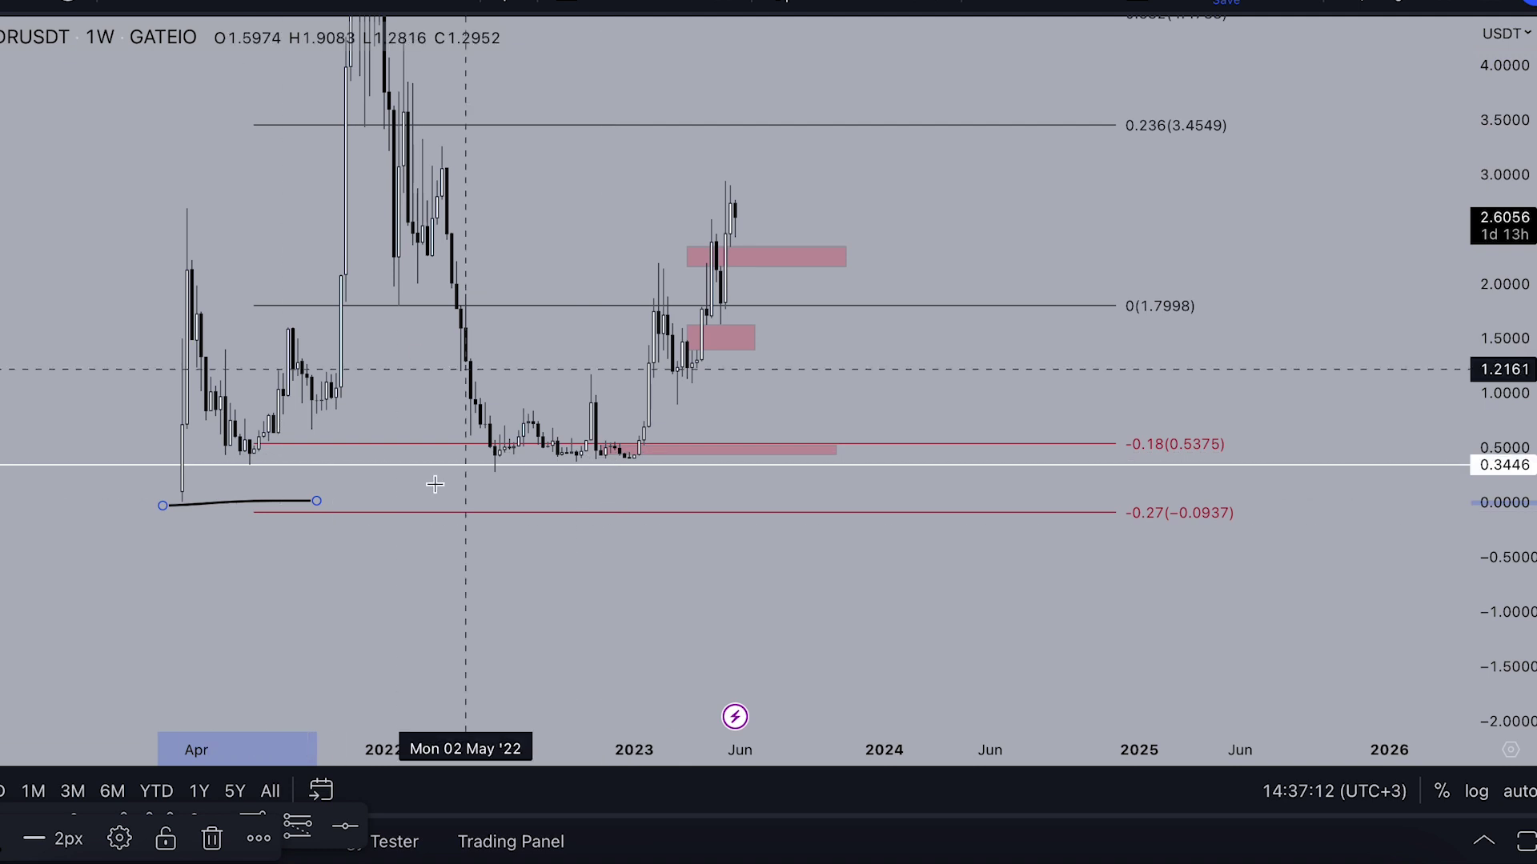
click(980, 6)
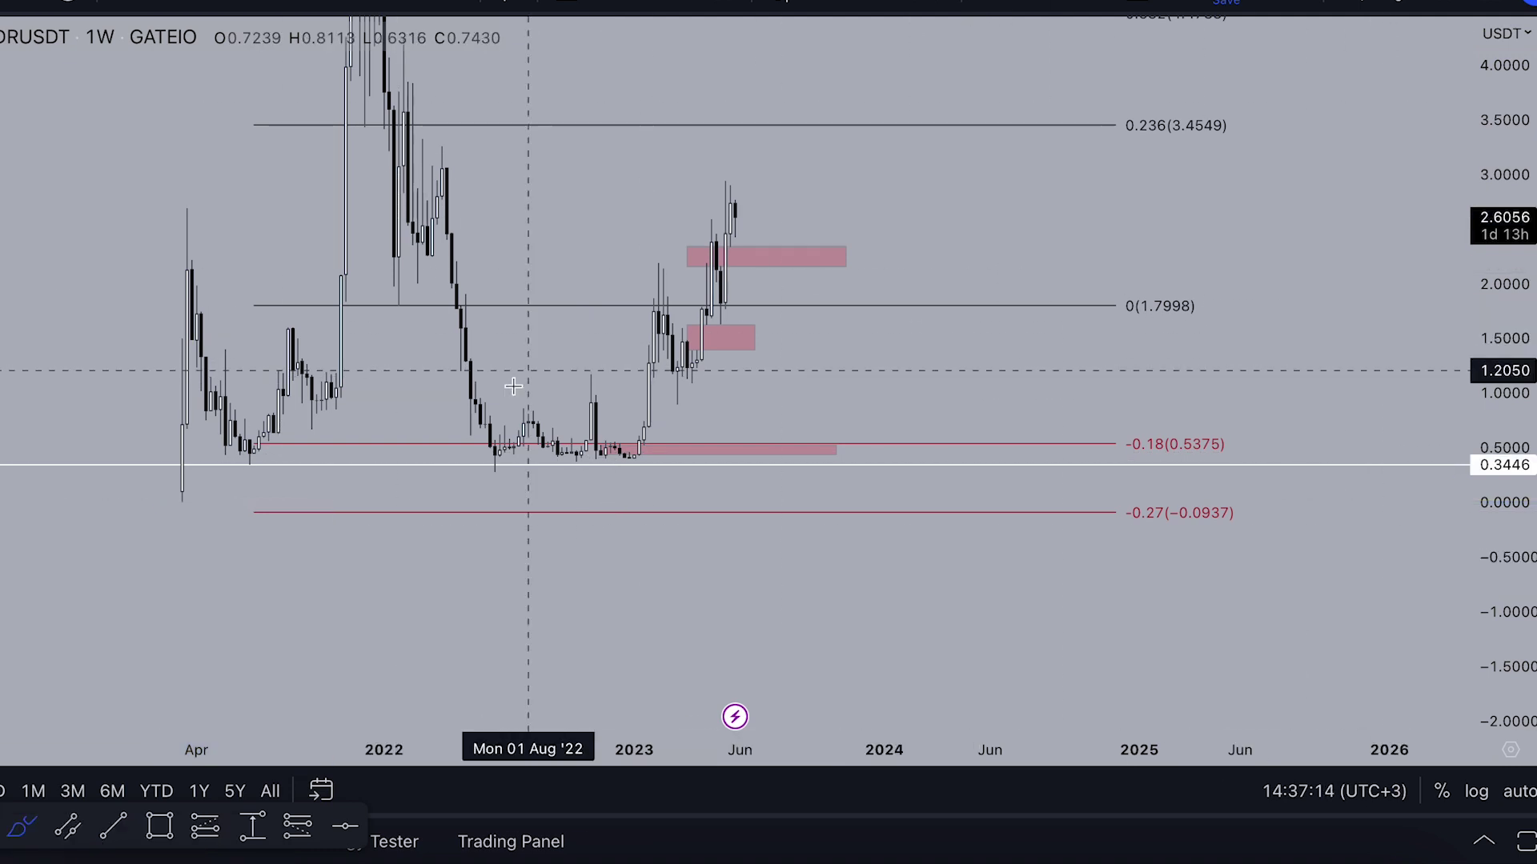
mouse_move(436, 472)
mouse_down()
mouse_move(563, 485)
mouse_move(508, 440)
mouse_move(583, 416)
mouse_move(668, 356)
mouse_up()
key(Delete)
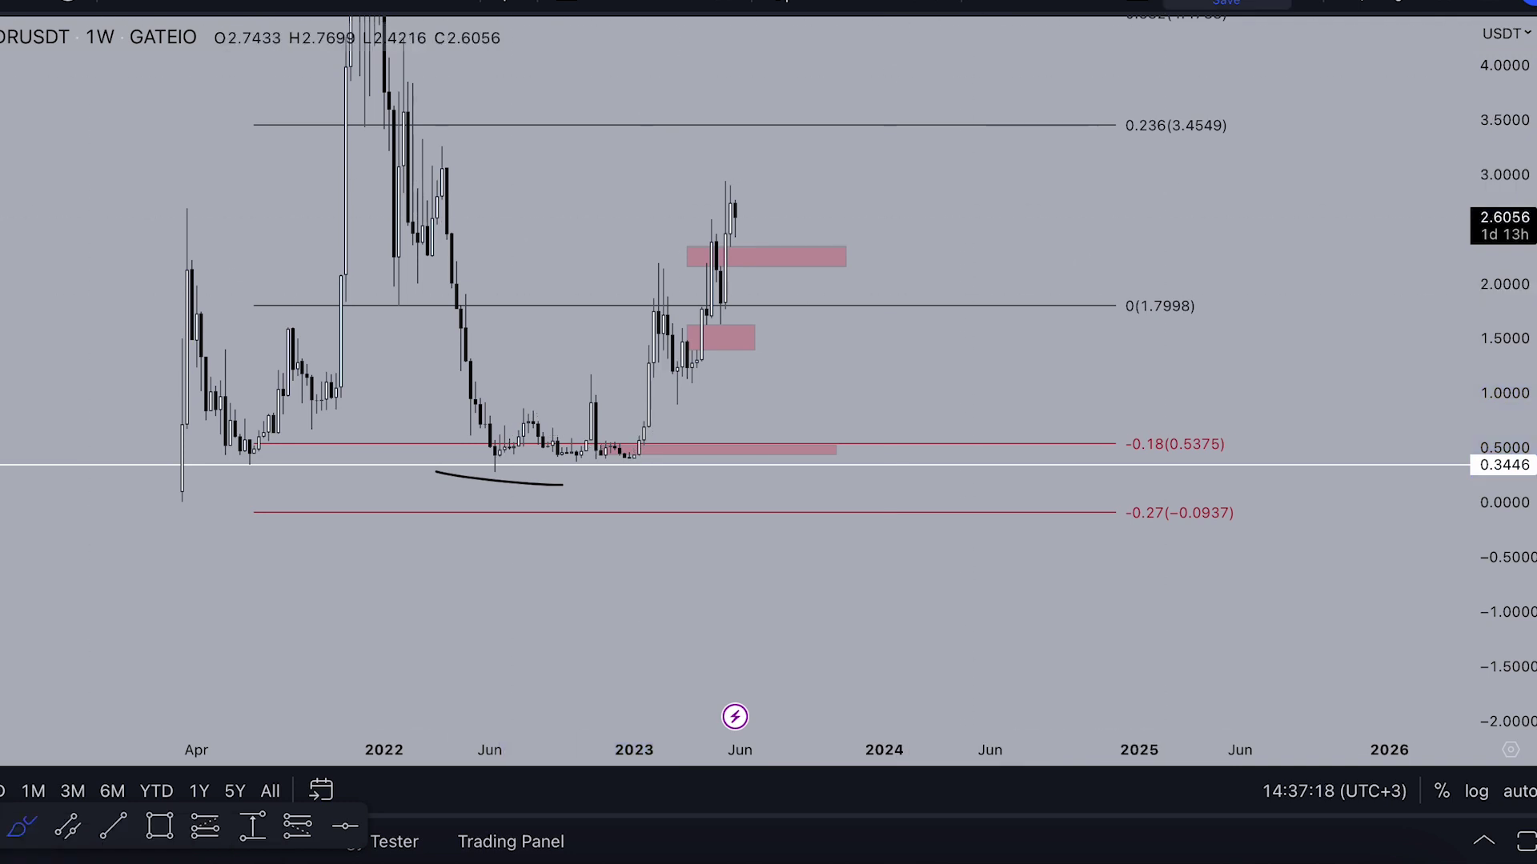
key(Escape)
Sketch a small freehand loop between about 5 and 6 USDT in the empty area before the price history and delete it
drag(1489, 199, 1488, 424)
drag(1358, 256, 1361, 561)
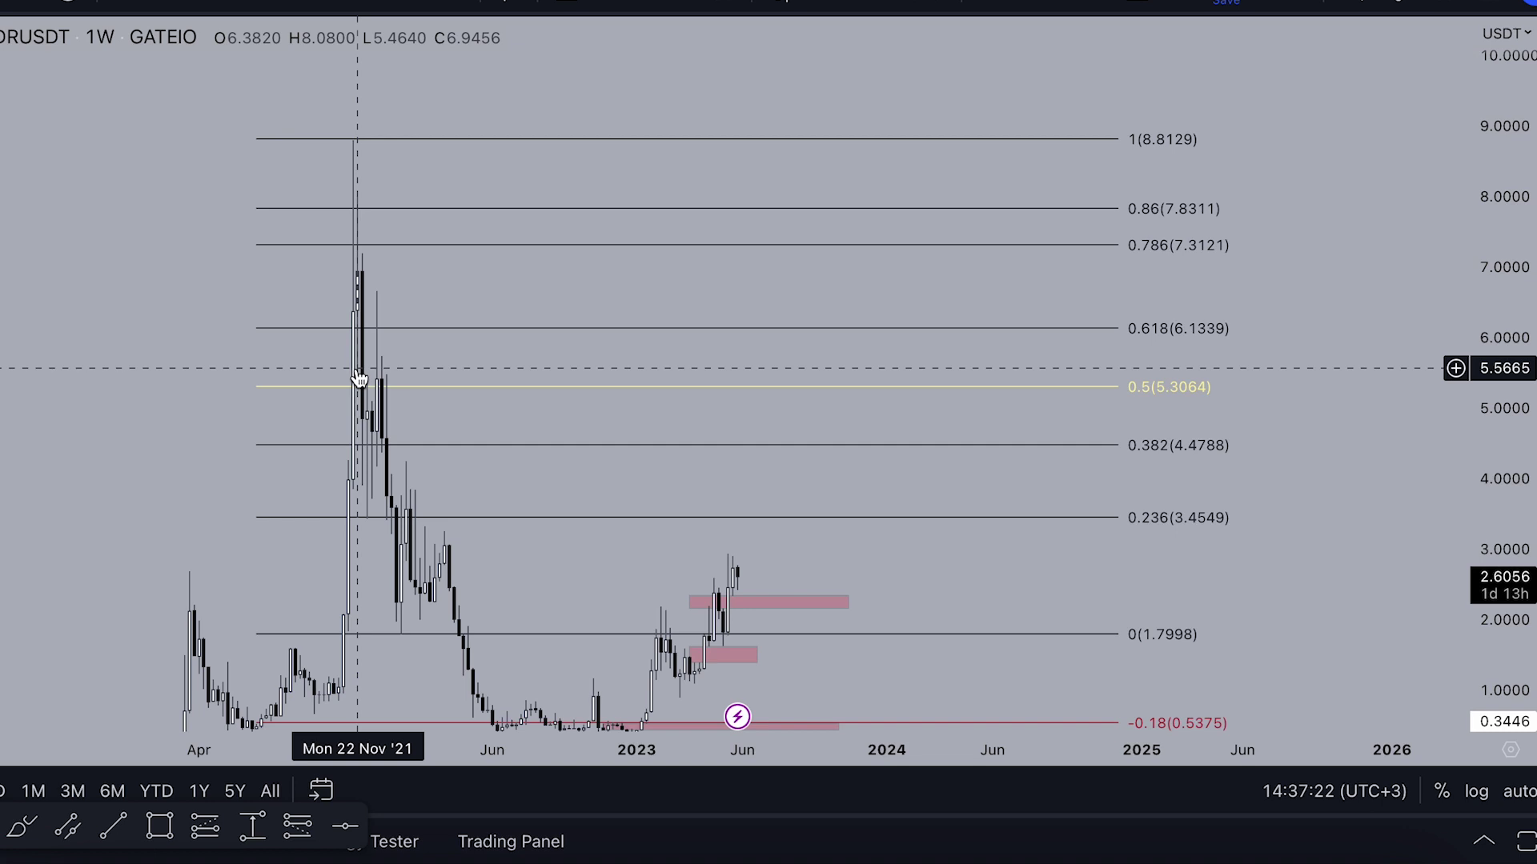
drag(185, 351, 224, 316)
scroll(272, 290, down, 2)
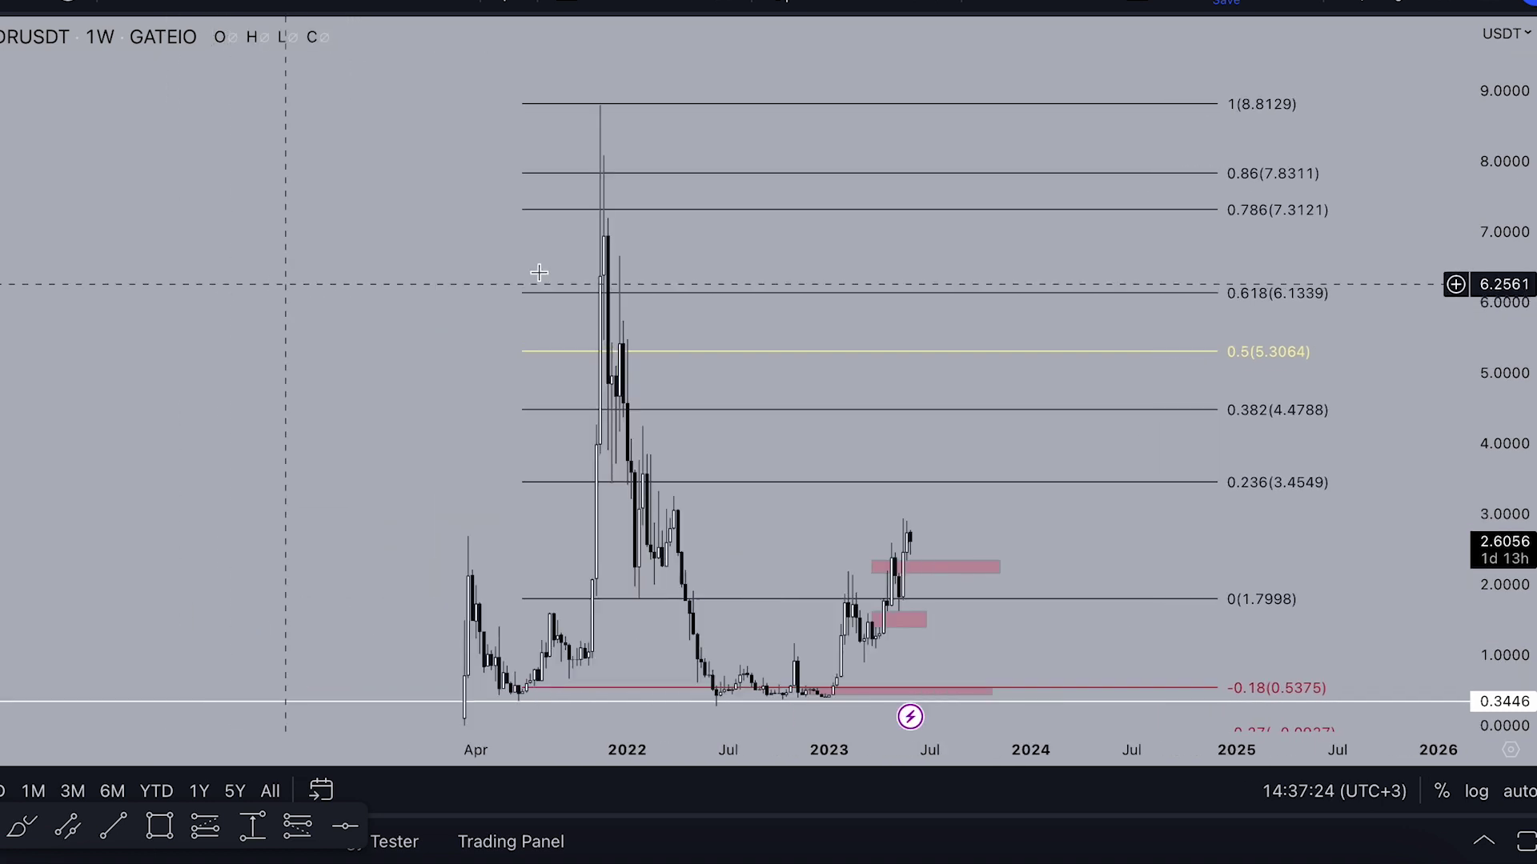
drag(1528, 249, 1515, 450)
drag(1414, 395, 1326, 330)
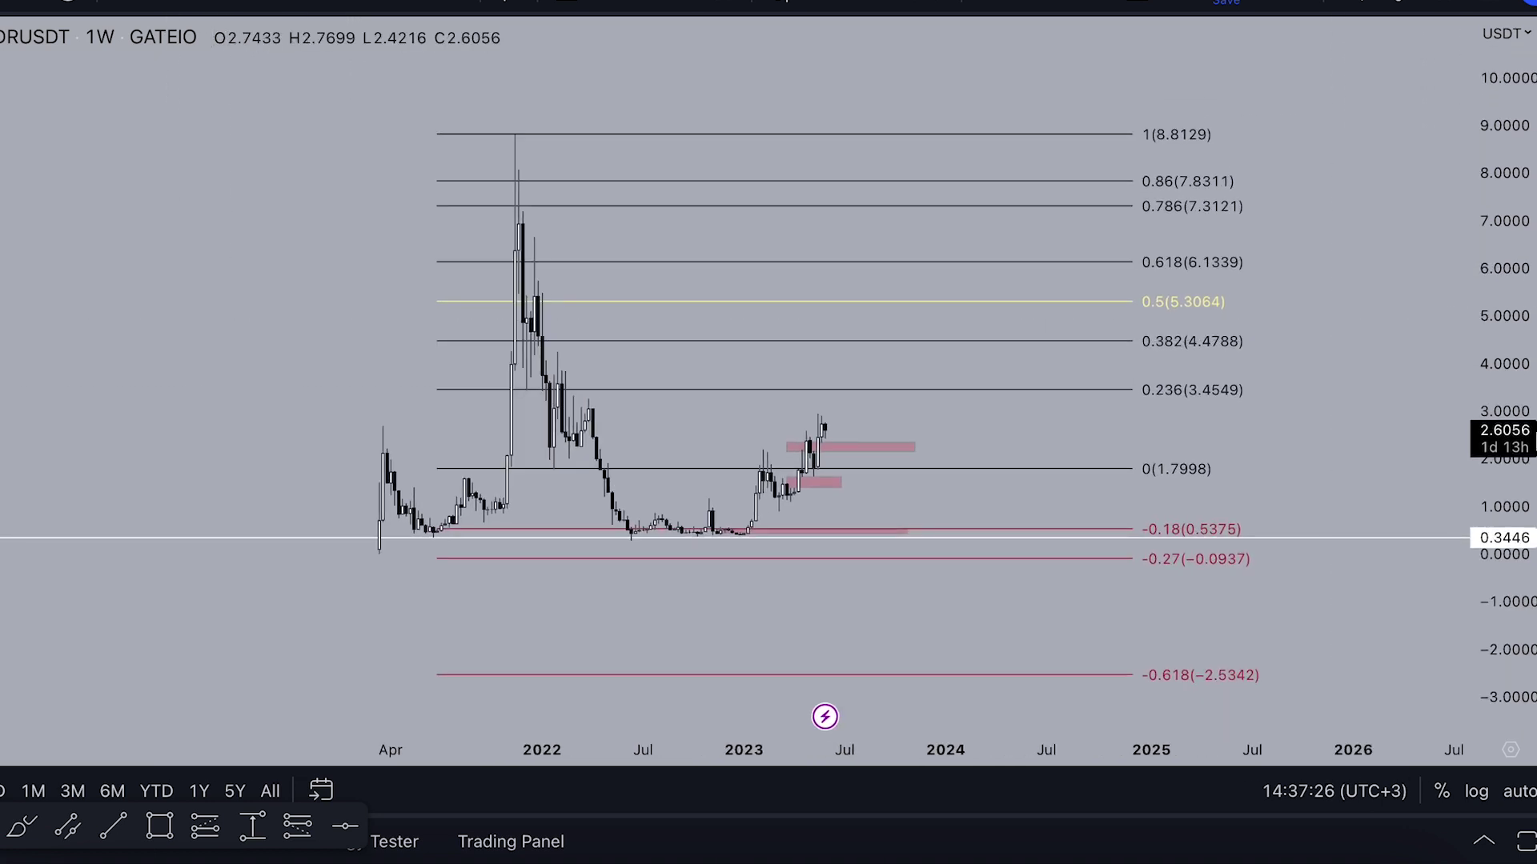
click(22, 827)
drag(291, 268, 226, 331)
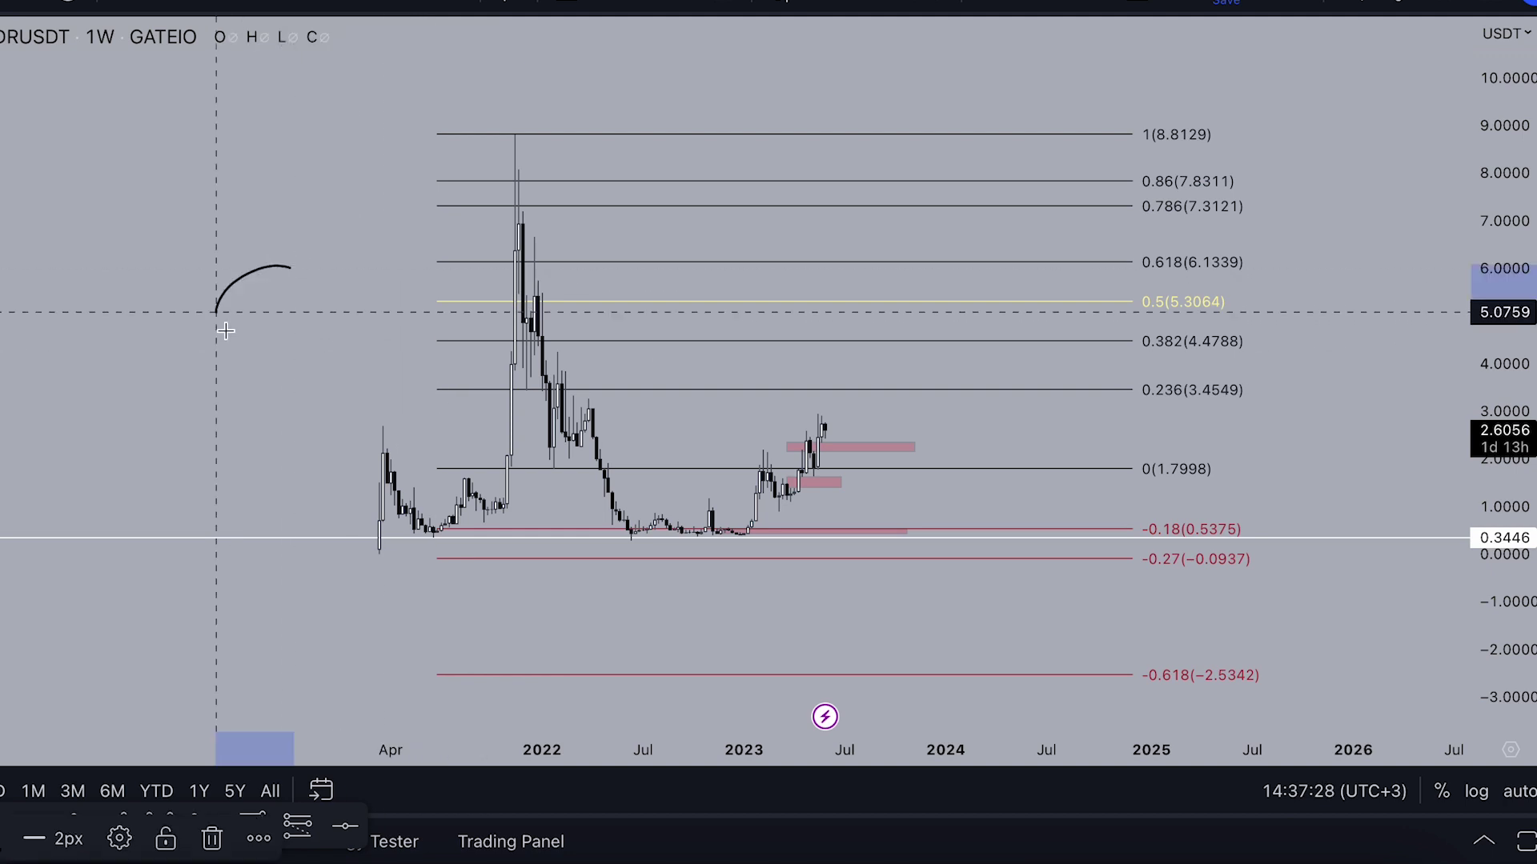
click(239, 315)
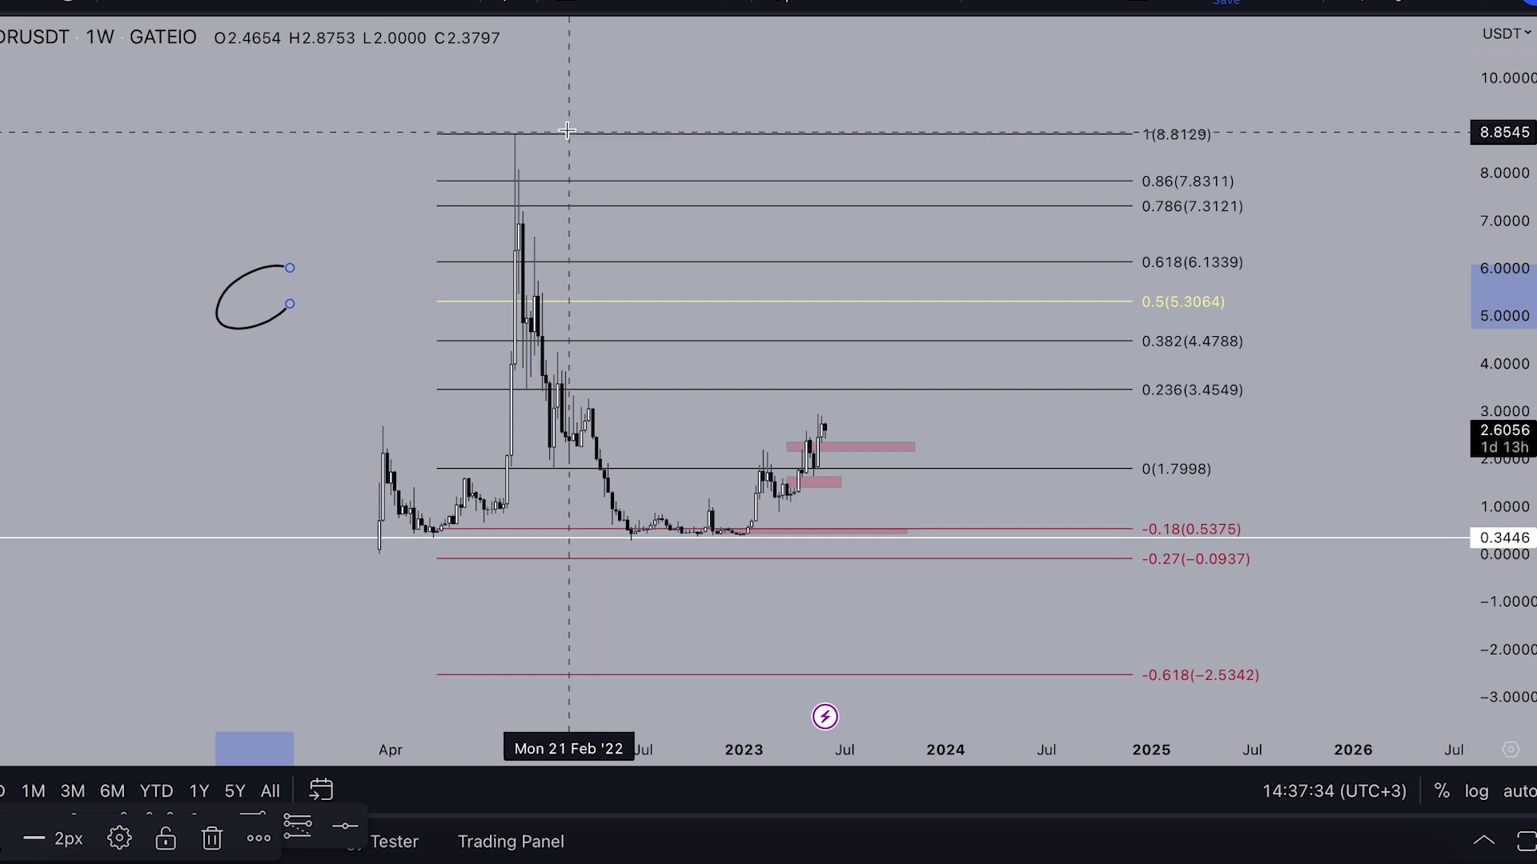
key(Delete)
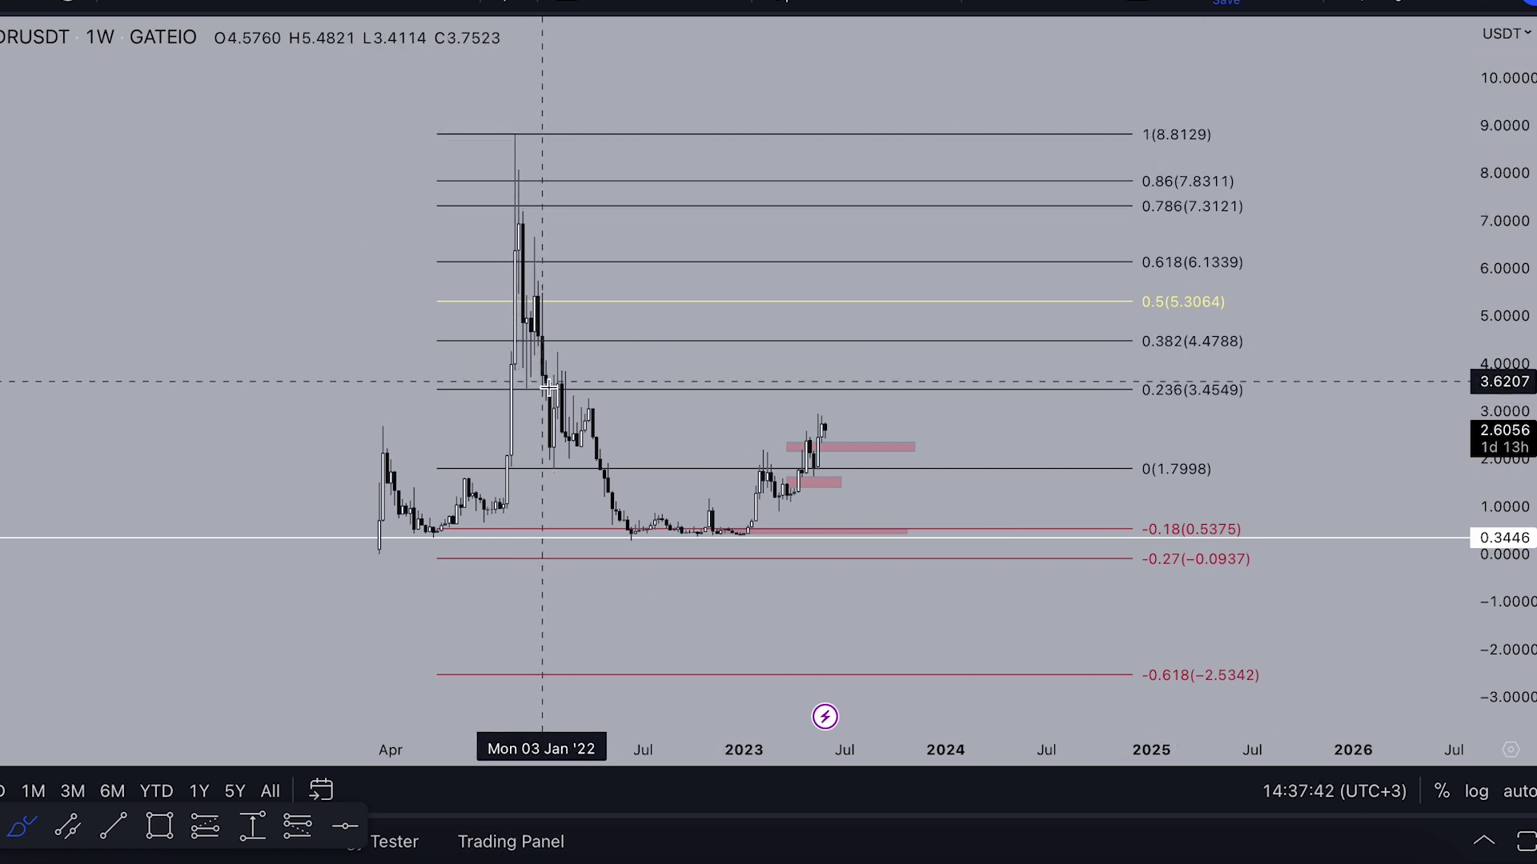
Examine the 2022 base, the 2023 rally and the pink zones around it on the weekly chart
scroll(548, 388, up, 2)
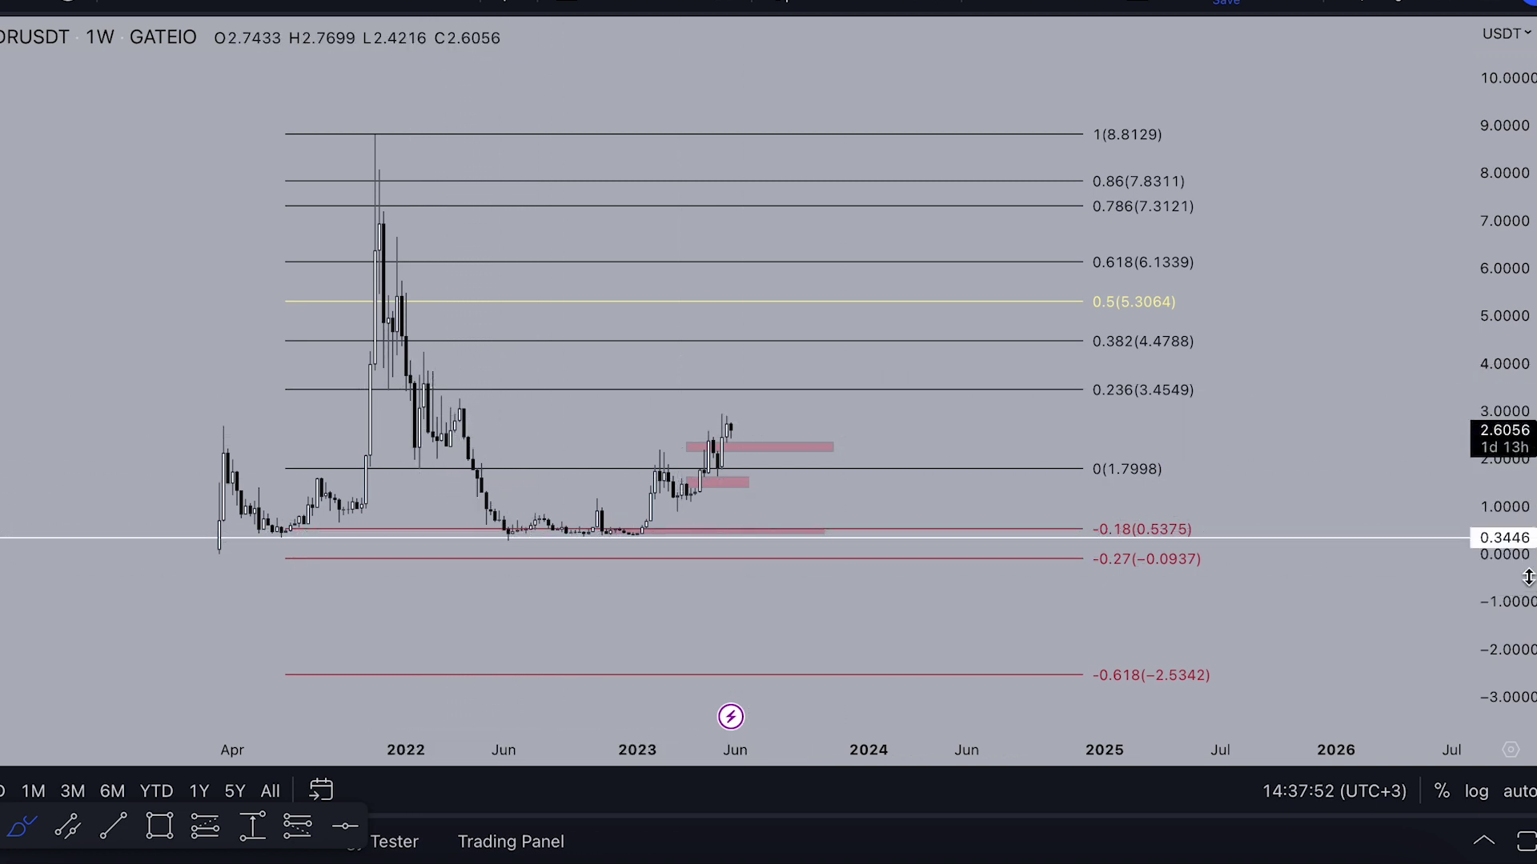
drag(203, 294, 216, 200)
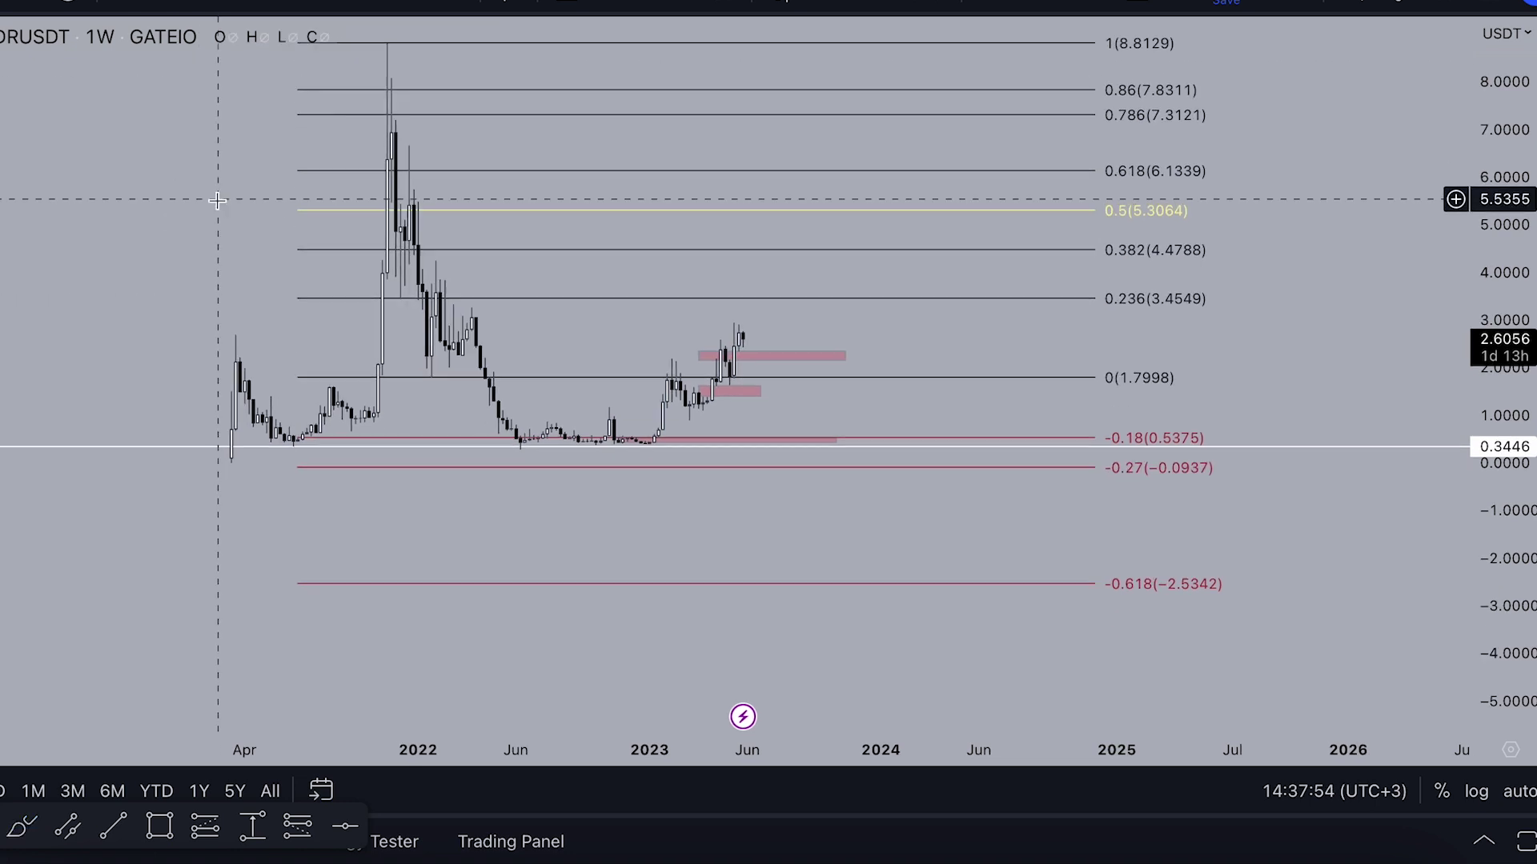
drag(1499, 491, 1495, 216)
drag(1344, 336, 1331, 244)
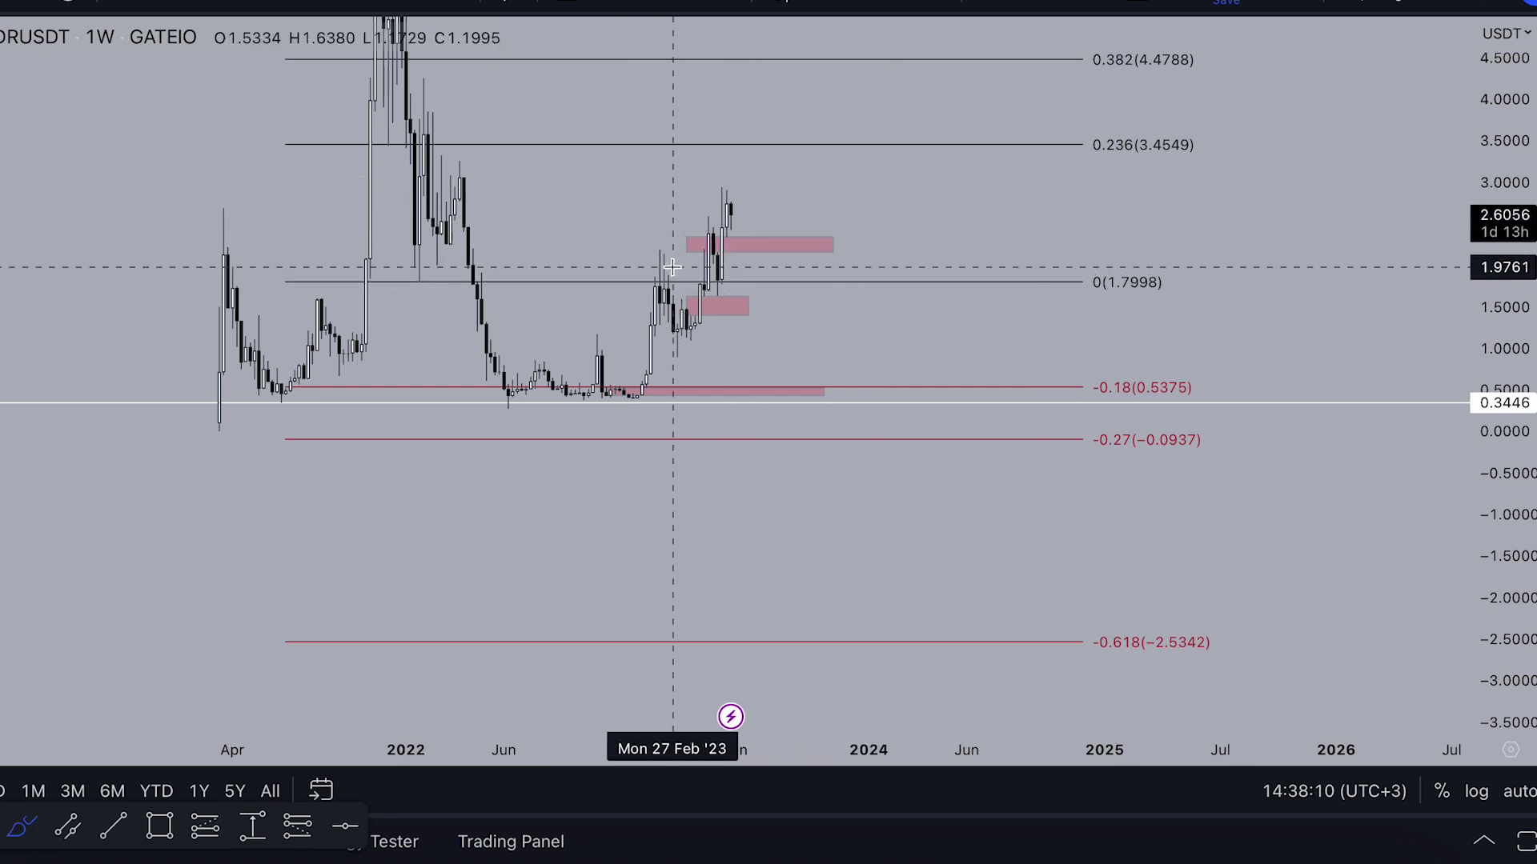
scroll(1264, 285, up, 3)
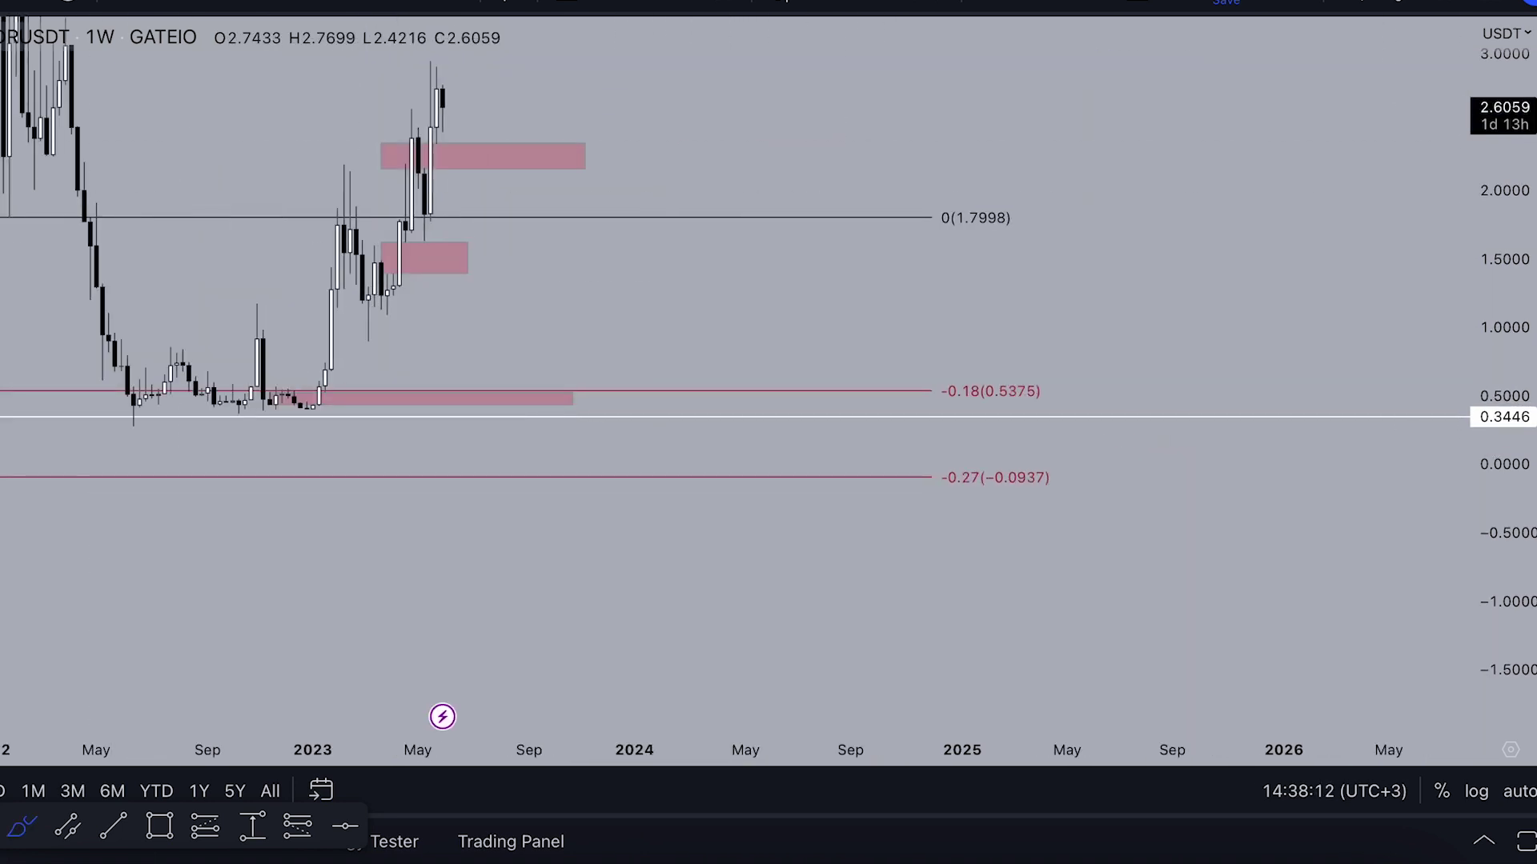
drag(276, 158, 701, 371)
scroll(640, 367, up, 3)
drag(523, 358, 652, 318)
scroll(624, 325, up, 1)
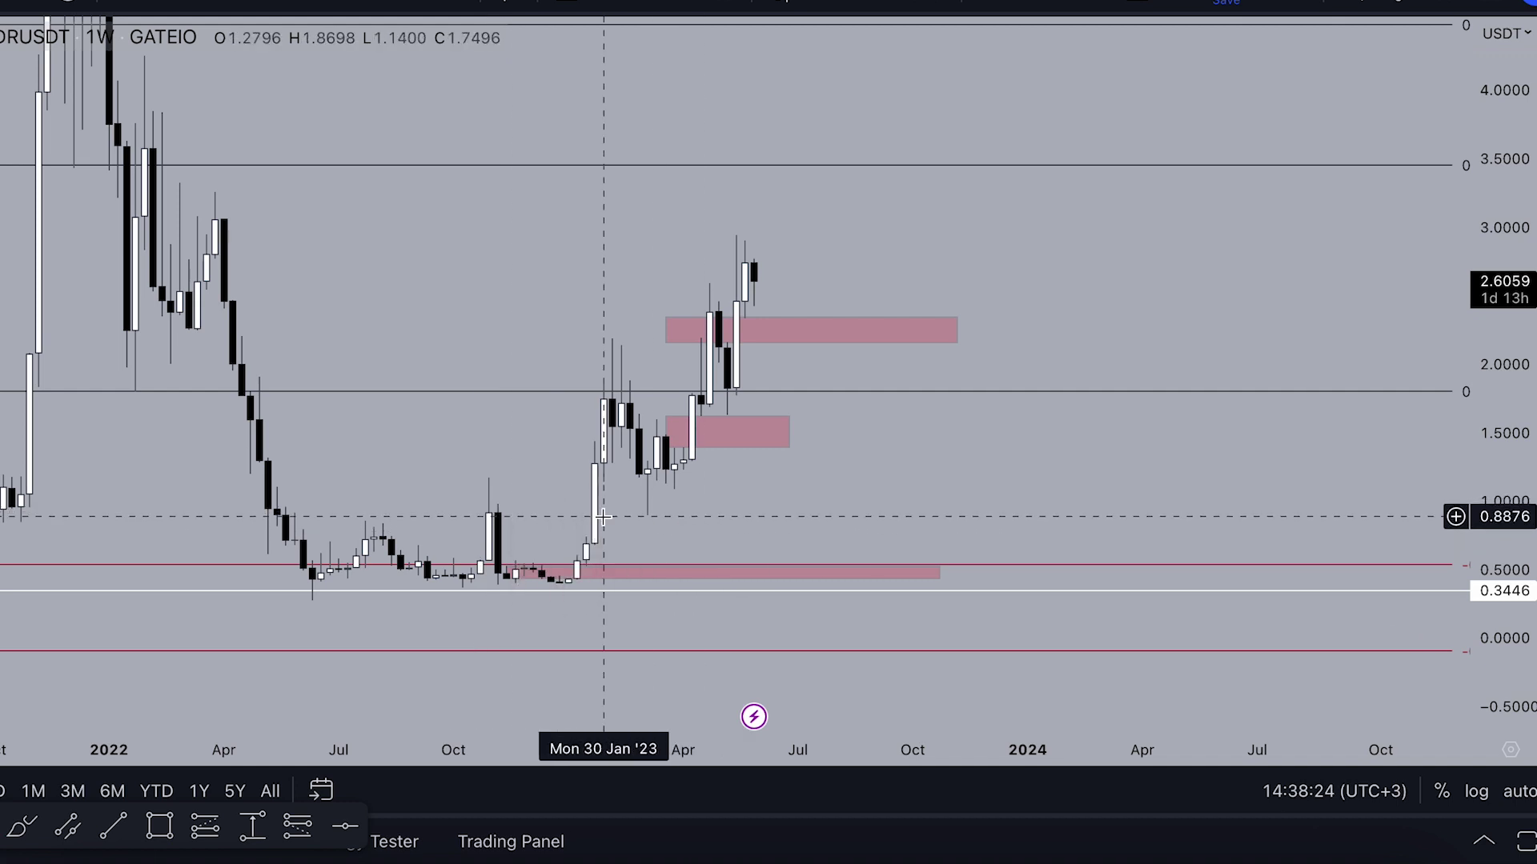
Draw a freehand brush mark at the late-2022 base before the rally and remove it
click(21, 826)
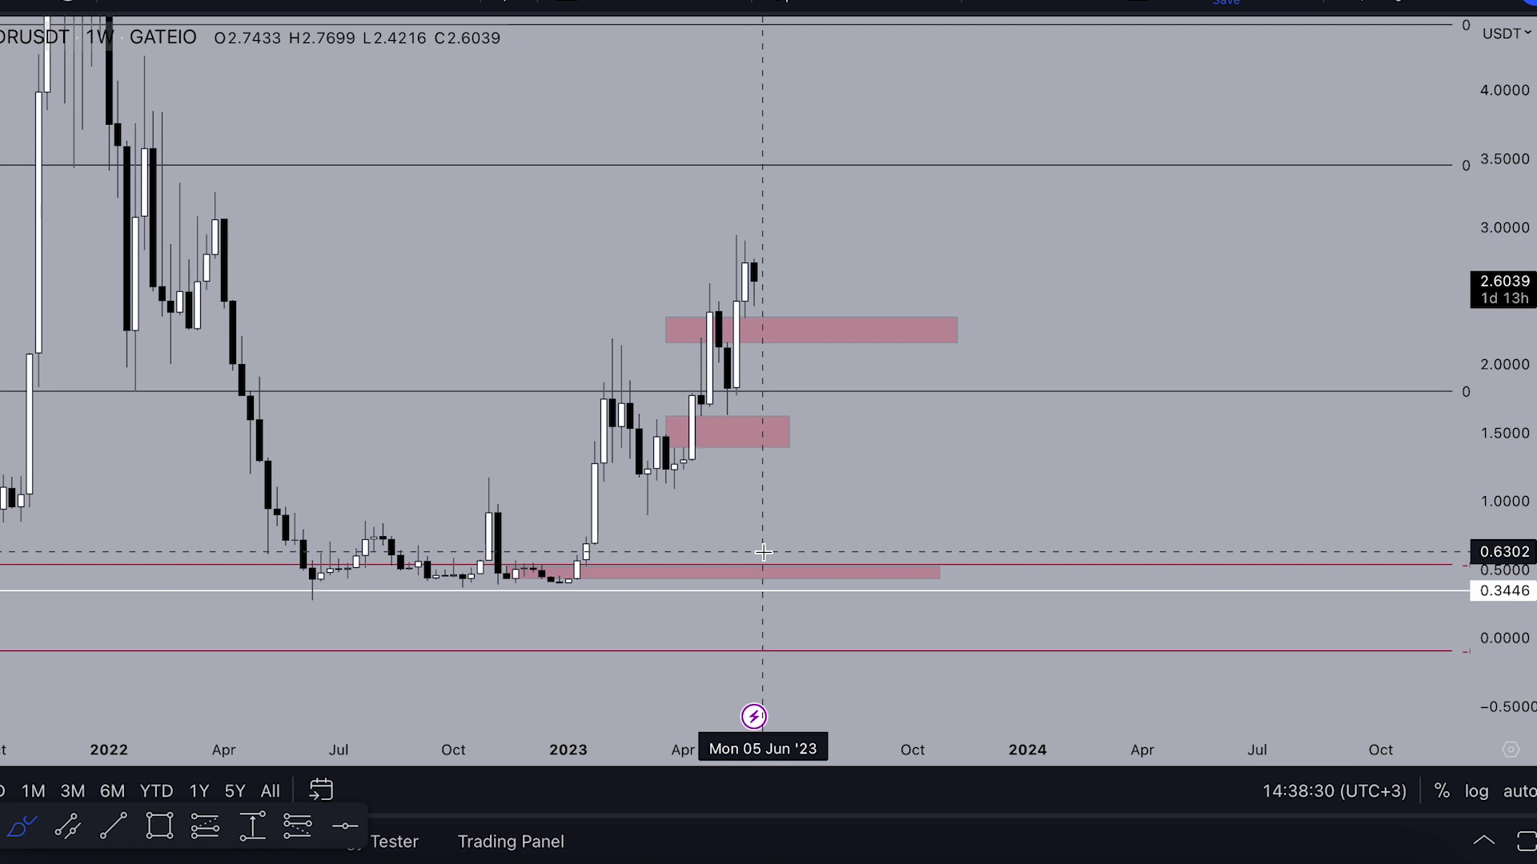
scroll(808, 539, down, 1)
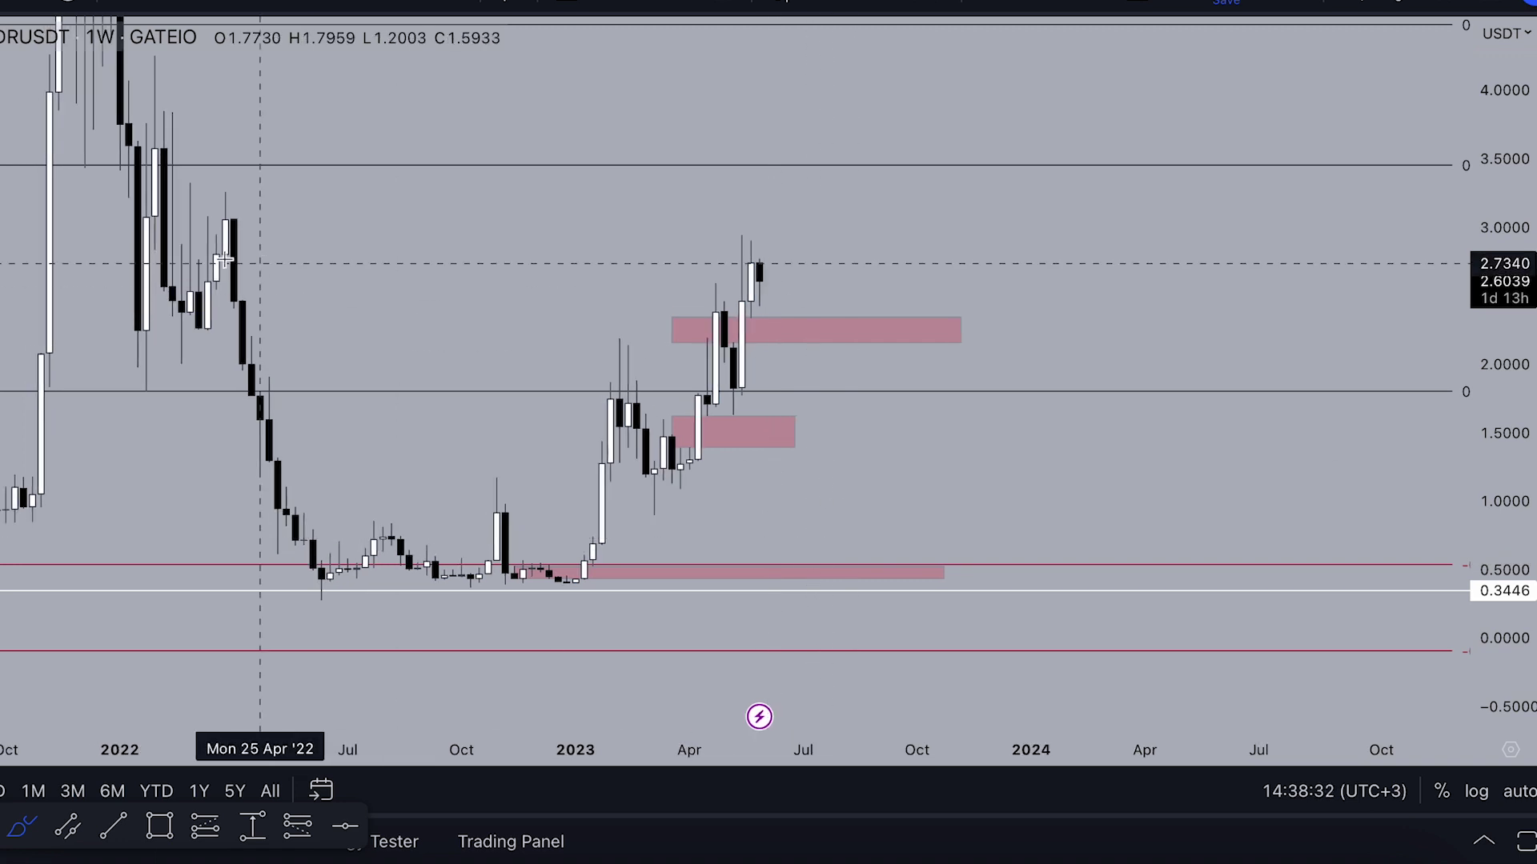
scroll(673, 388, up, 1)
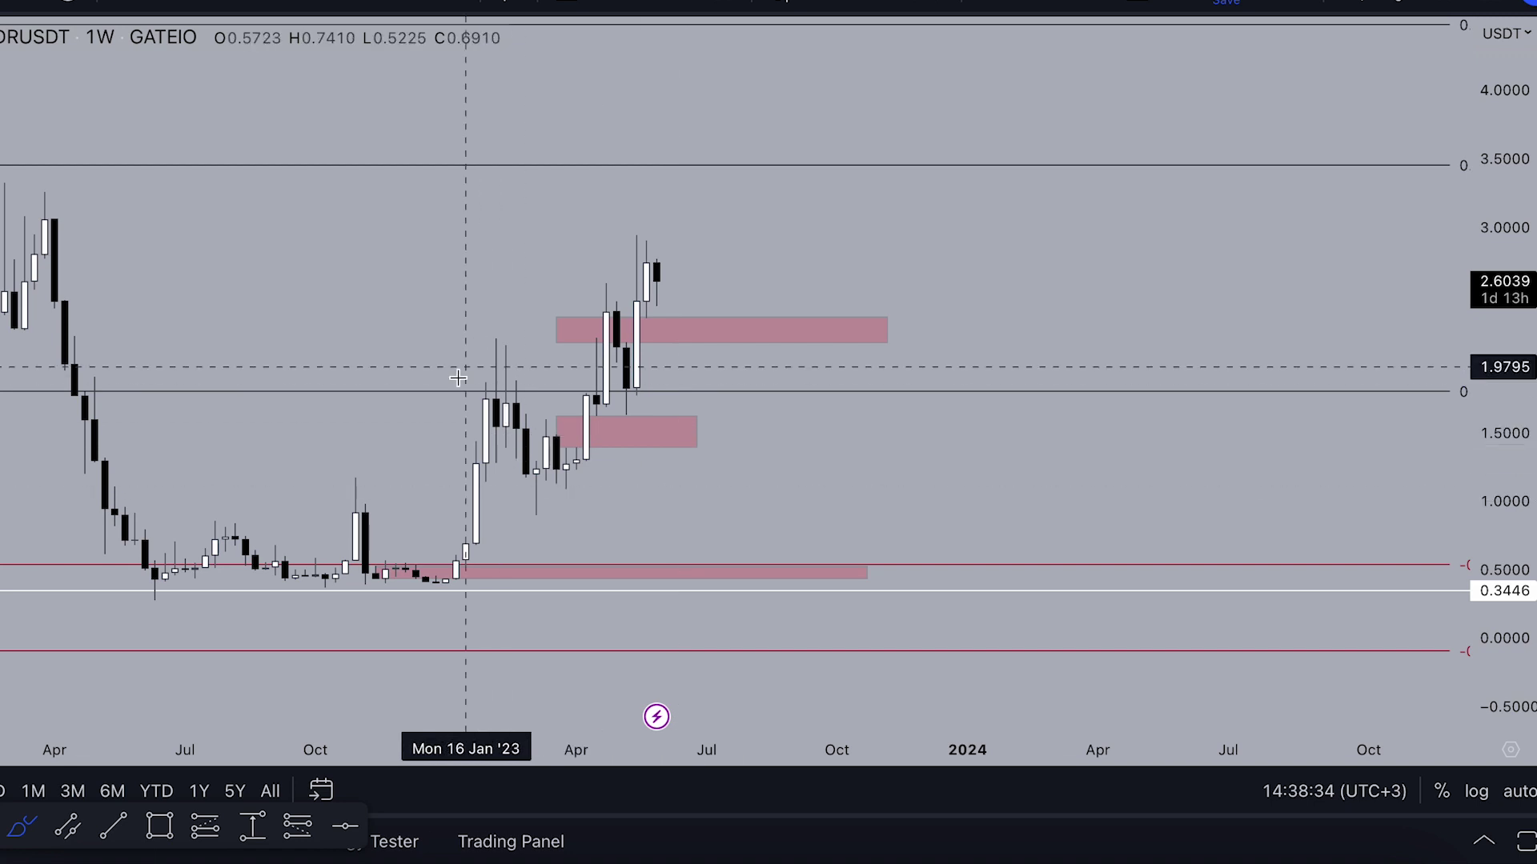
mouse_move(385, 515)
mouse_down()
mouse_move(706, 509)
mouse_move(296, 521)
mouse_up()
click(995, 3)
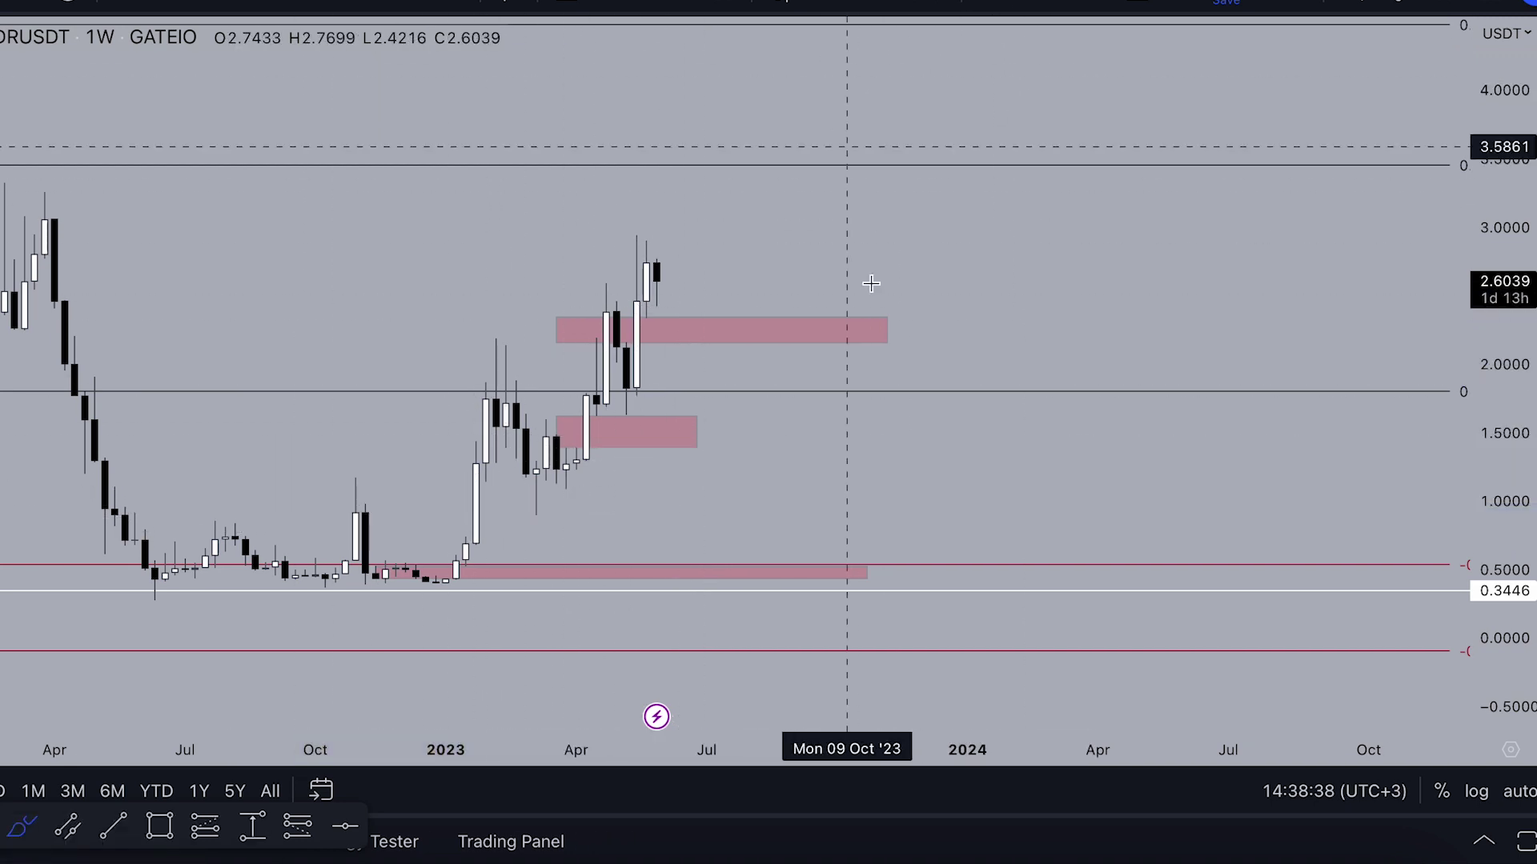
Cross out the pink zones near 1.5 and 2.3 USDT with brush strokes and undo all the strokes
mouse_move(659, 414)
mouse_down()
mouse_move(697, 473)
mouse_move(646, 457)
mouse_up()
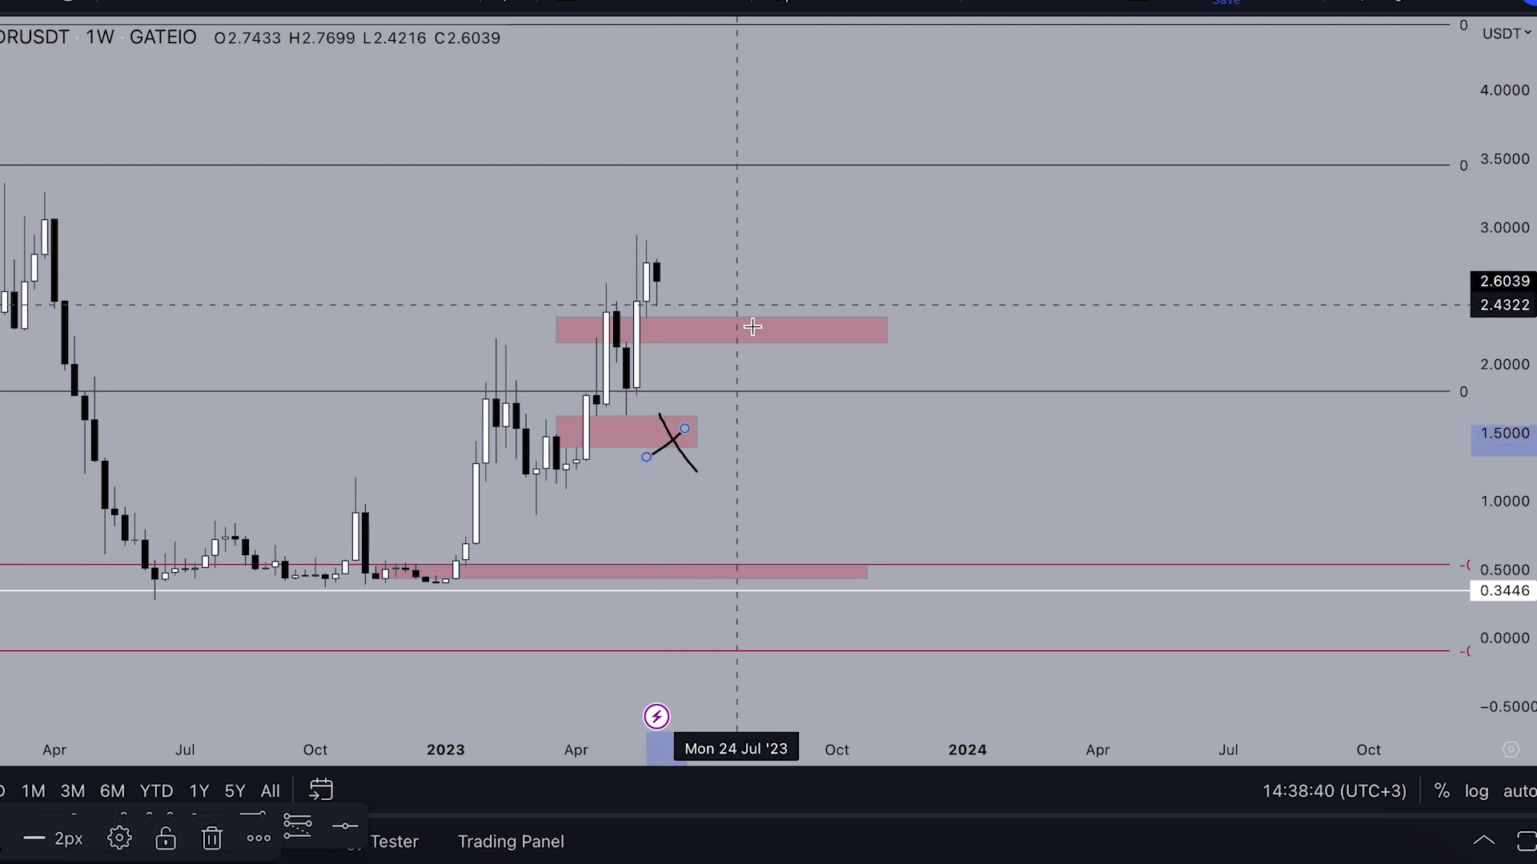
drag(737, 305, 759, 332)
drag(761, 295, 686, 361)
double_click(989, 6)
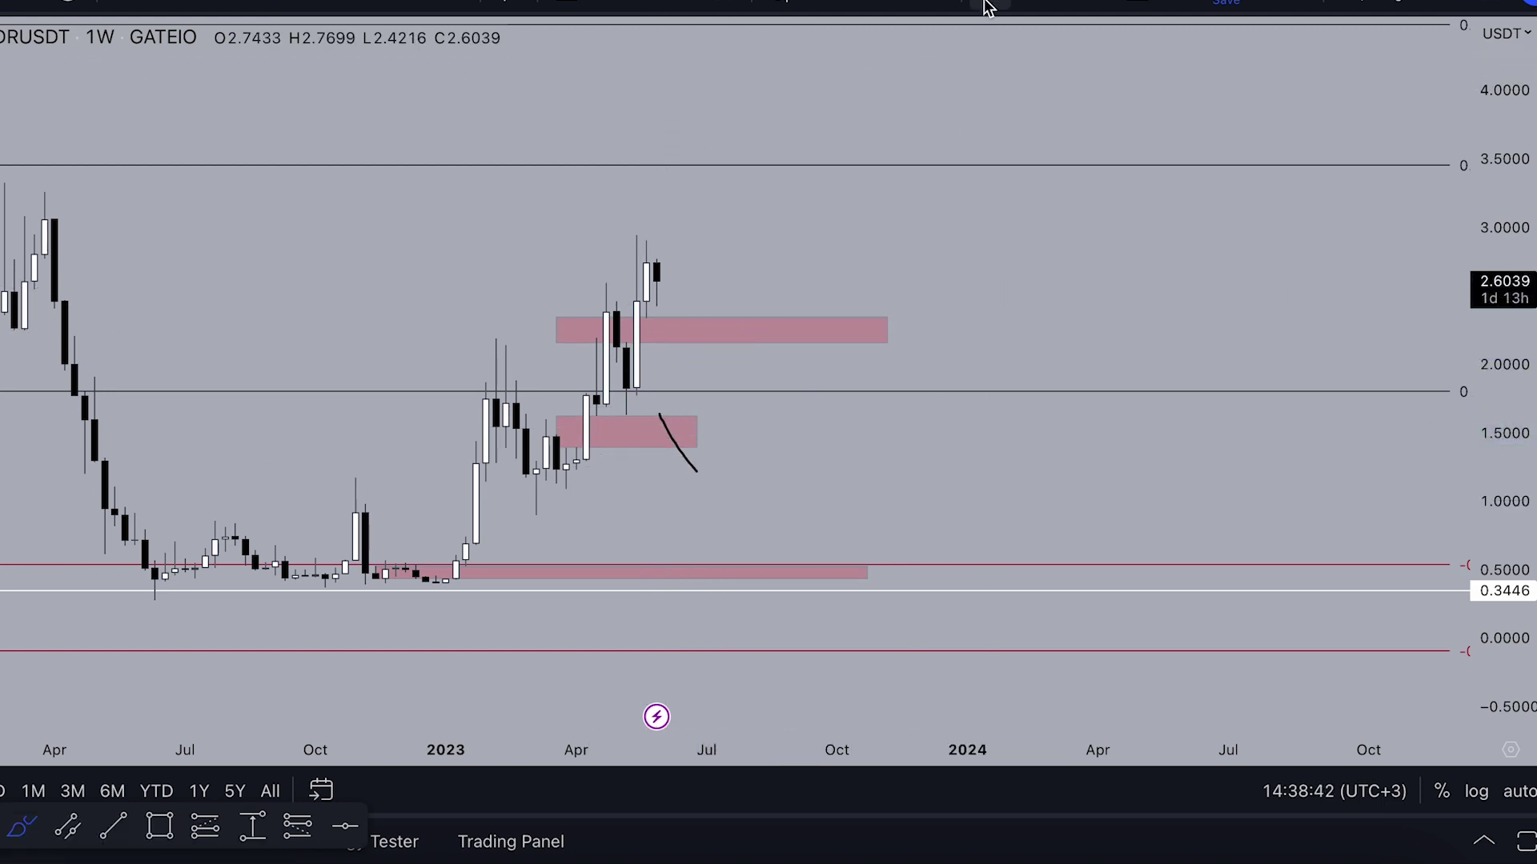
click(986, 4)
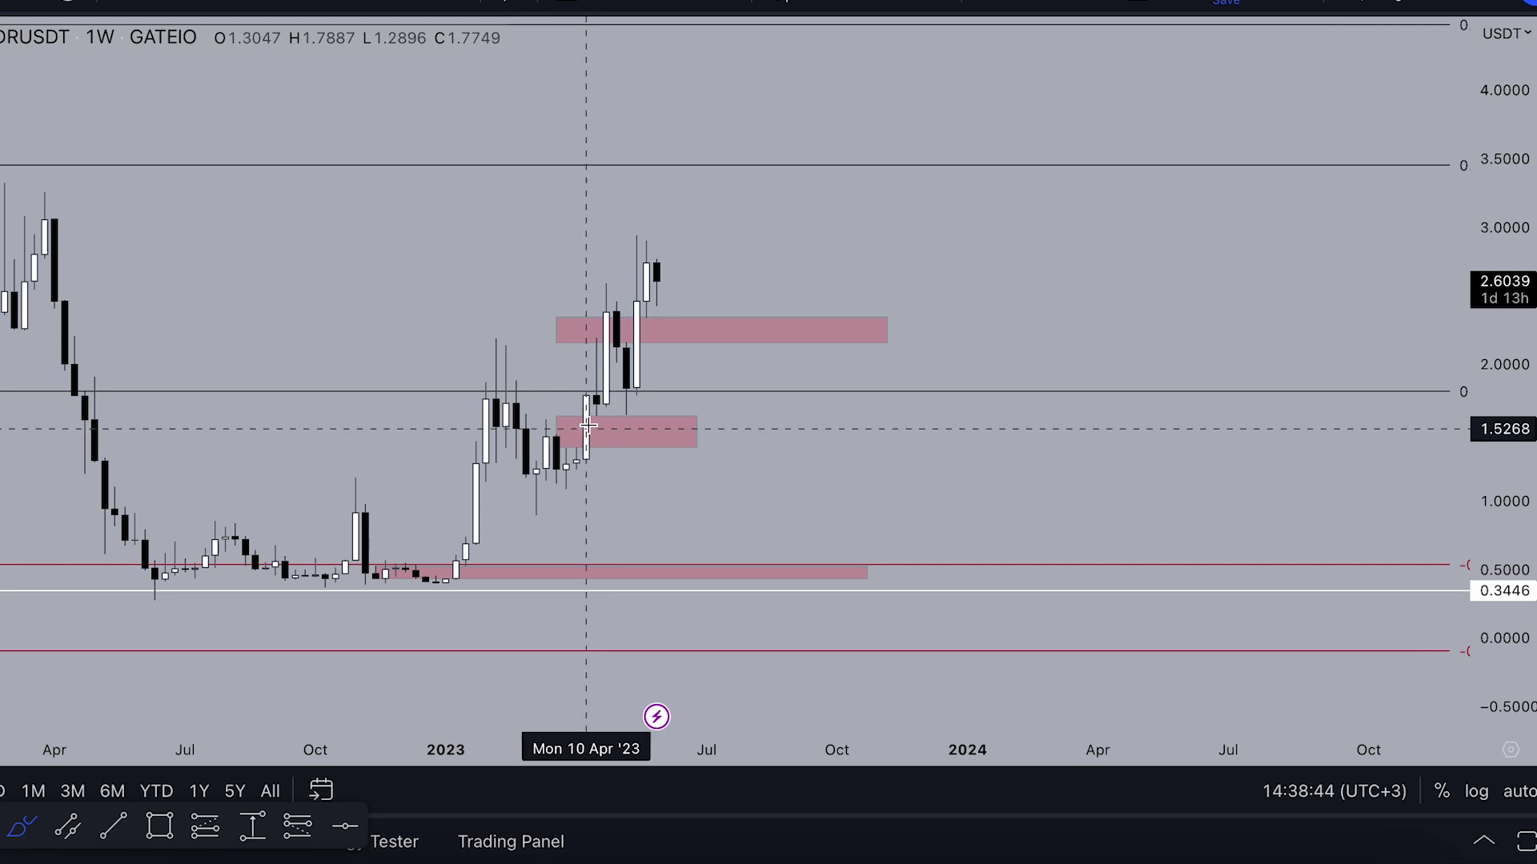
Mark the spring 2022 swing high near 3.2 USDT with a horizontal brush stroke and circle the 0.236 Fibonacci level
scroll(804, 281, down, 2)
drag(1527, 244, 1511, 437)
scroll(1265, 228, down, 3)
drag(1214, 189, 984, 222)
drag(1529, 230, 1521, 408)
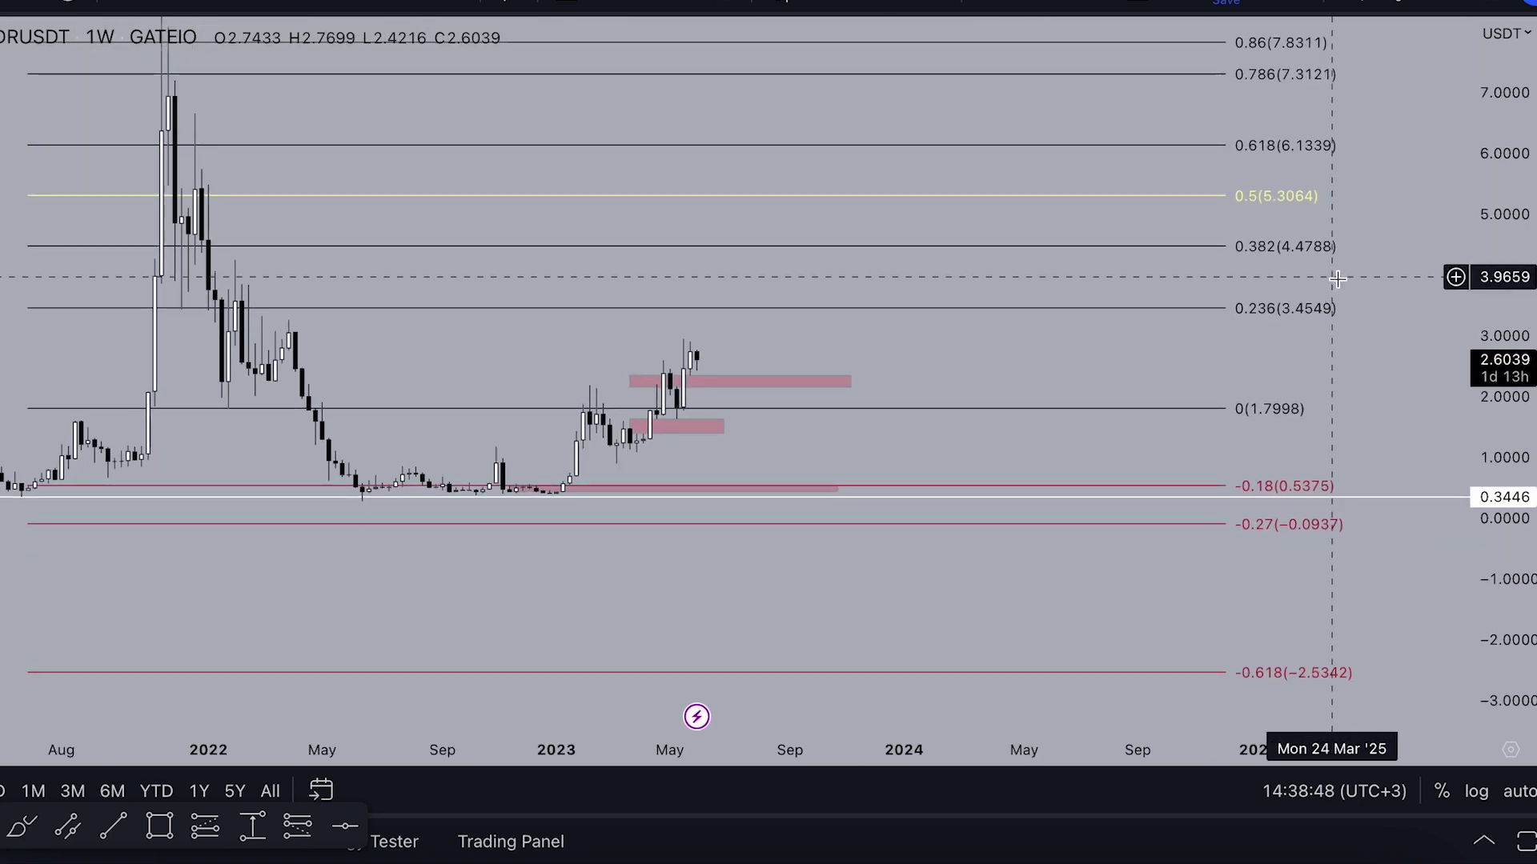
drag(1338, 278, 1359, 386)
click(22, 827)
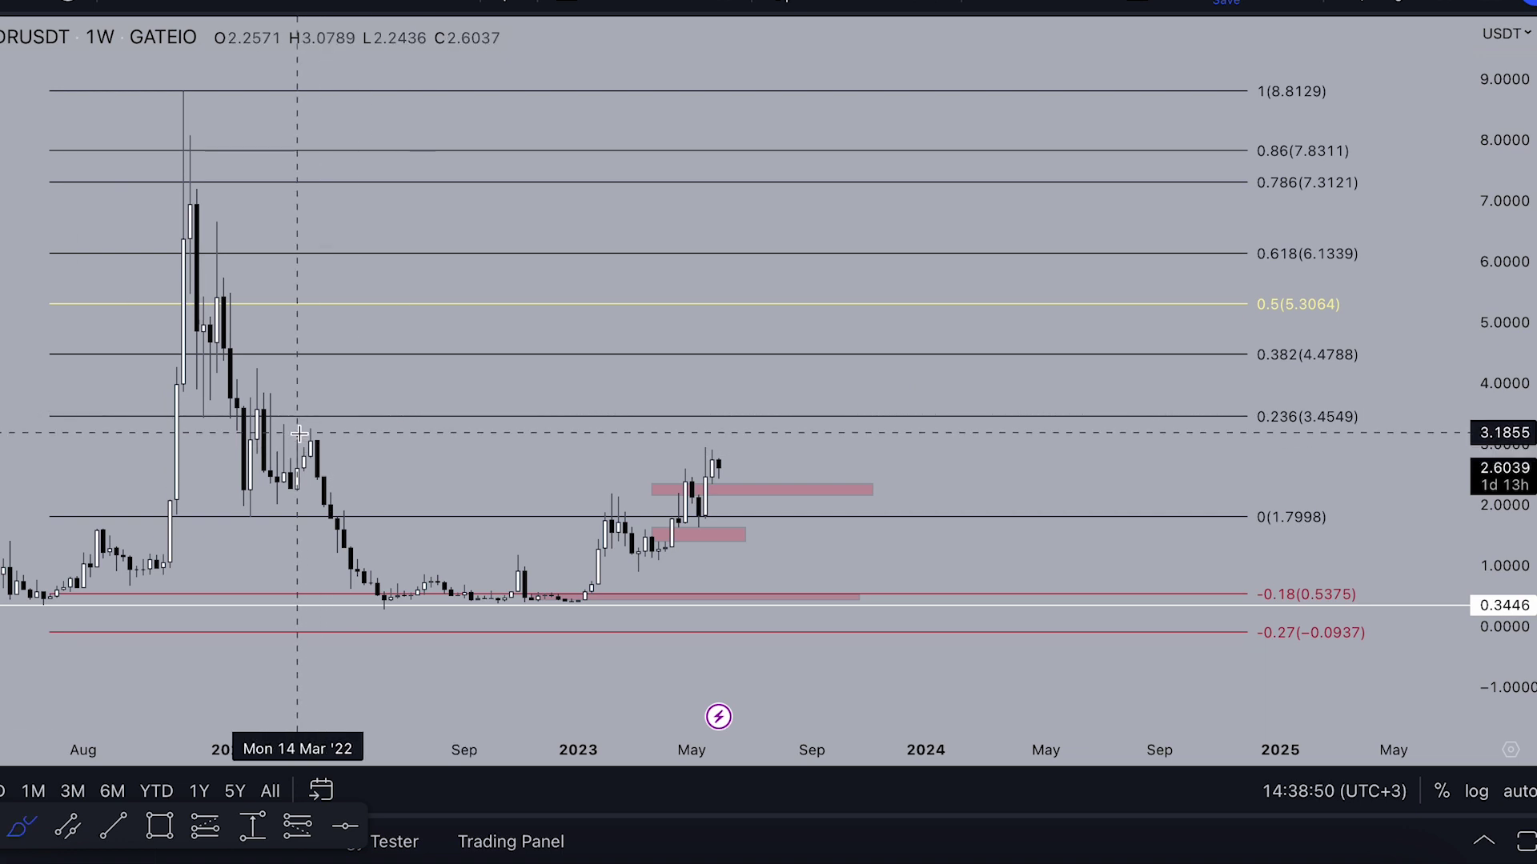
drag(300, 432, 405, 432)
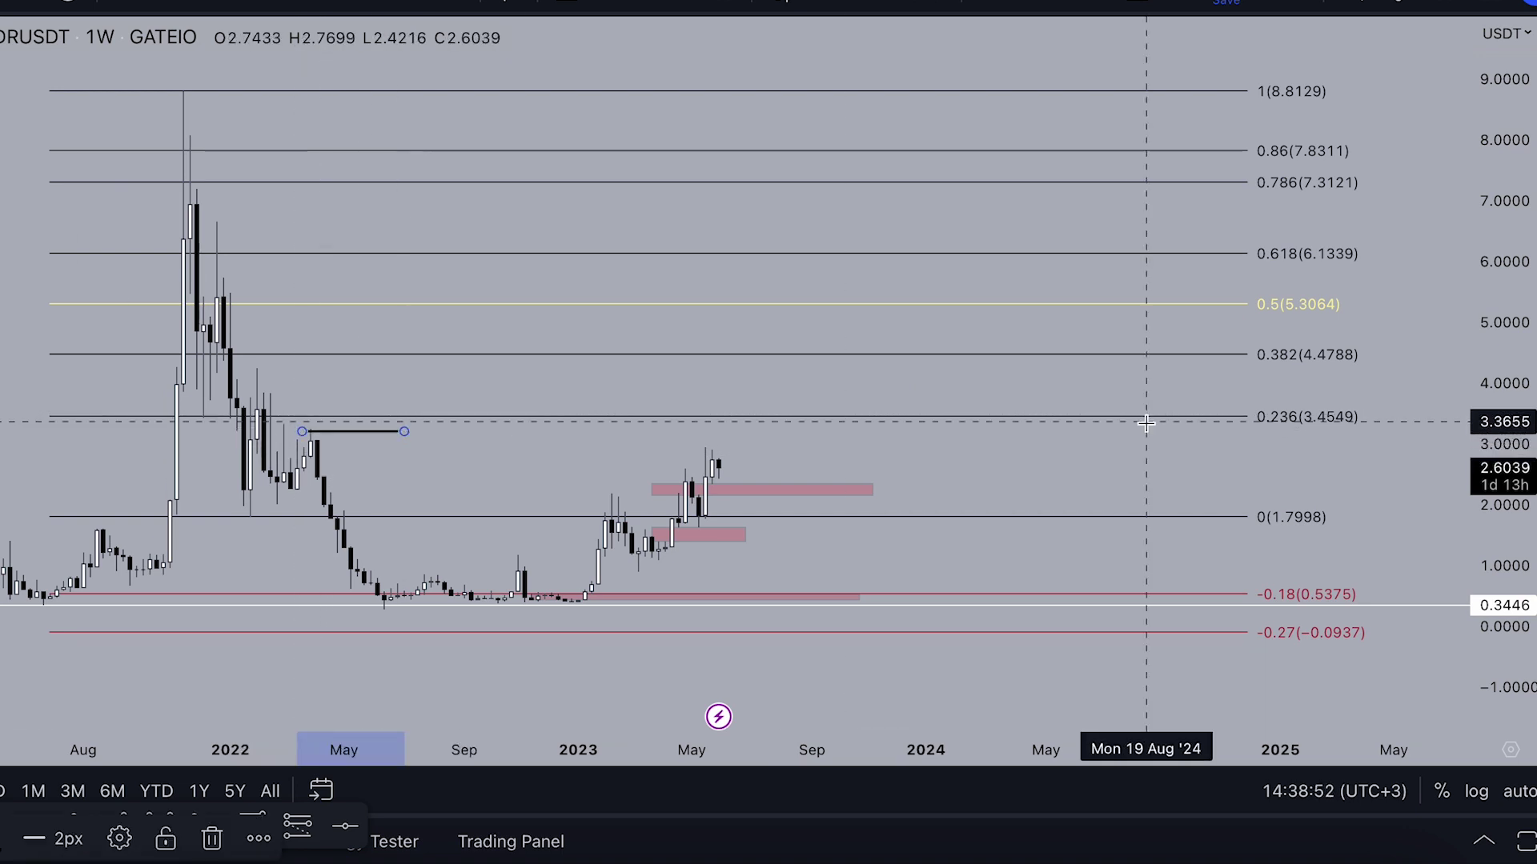
drag(1268, 398, 1339, 454)
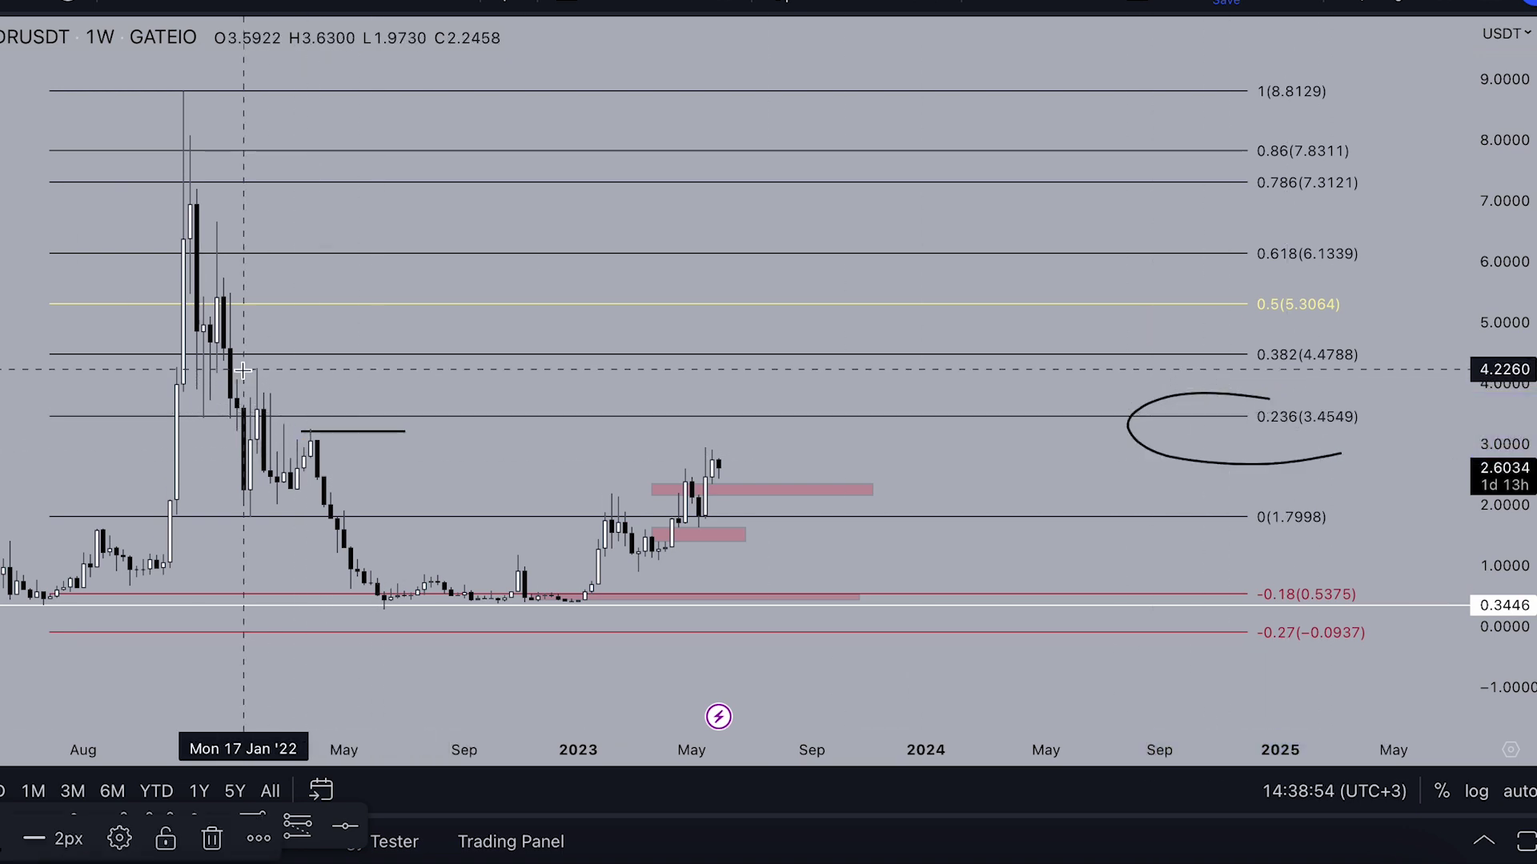
Mark the early 2022 swing high near 4.2 USDT with a horizontal brush stroke and circle the 0.382 Fibonacci level
drag(250, 369, 343, 368)
drag(1322, 342, 1287, 368)
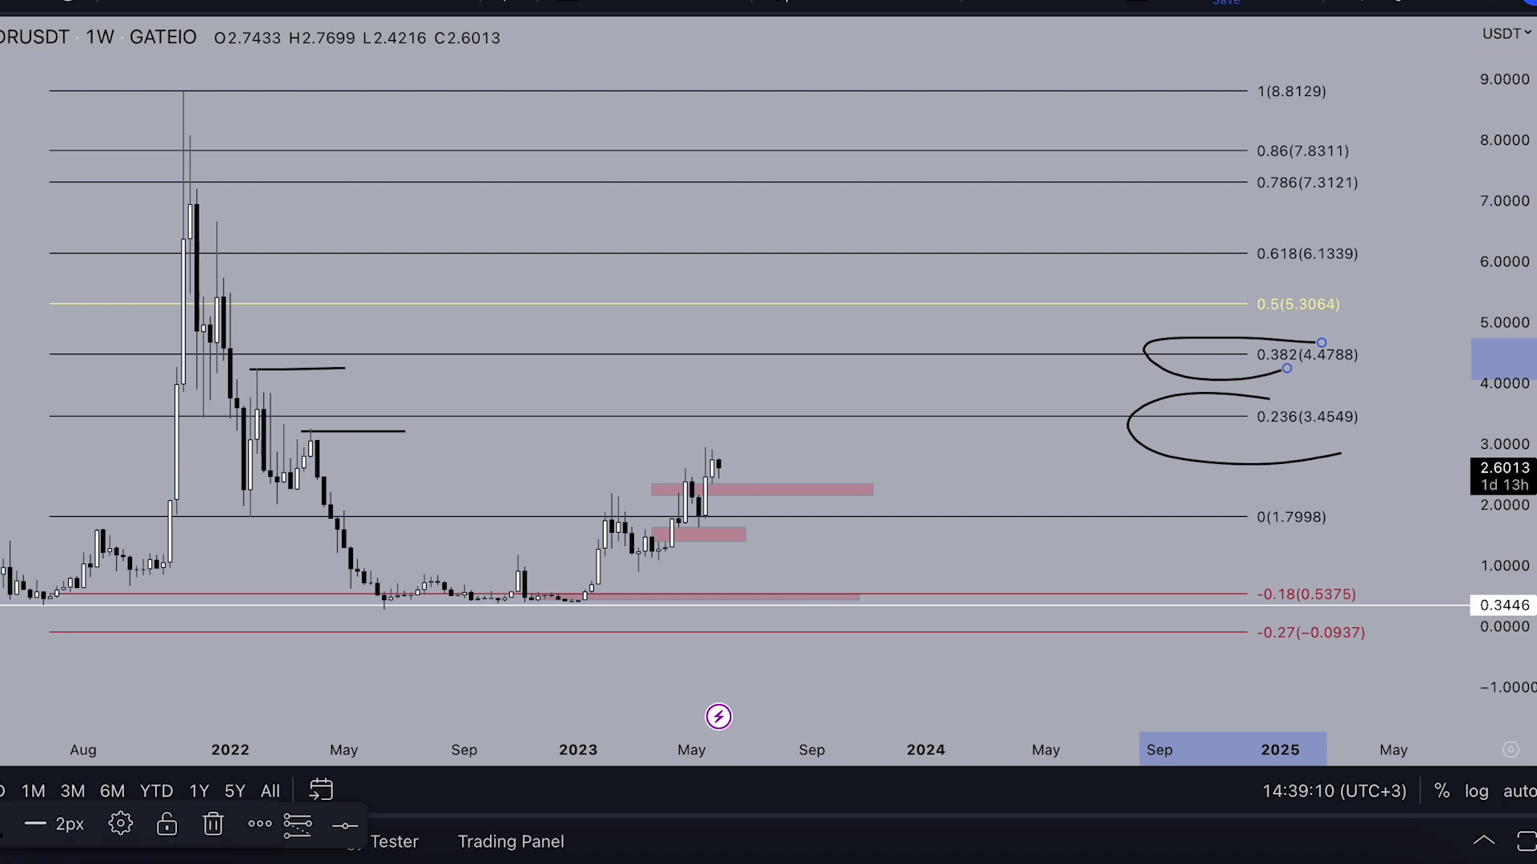
Draw a price range measurement from about 2.75 USDT beside the latest candles up to the 0.618 Fibonacci level at about 6.13
click(885, 440)
click(800, 460)
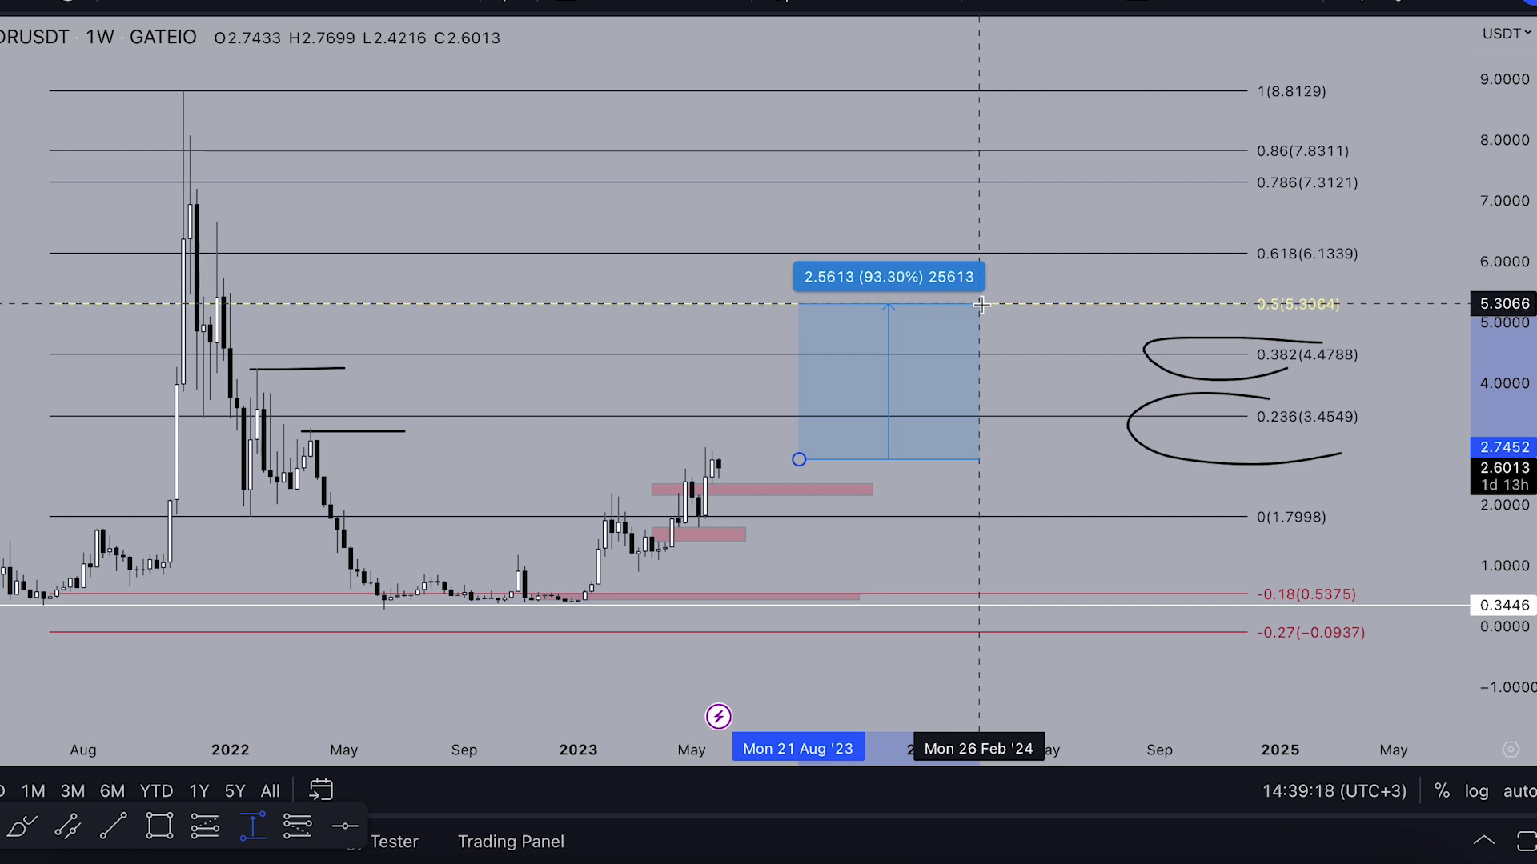
click(998, 254)
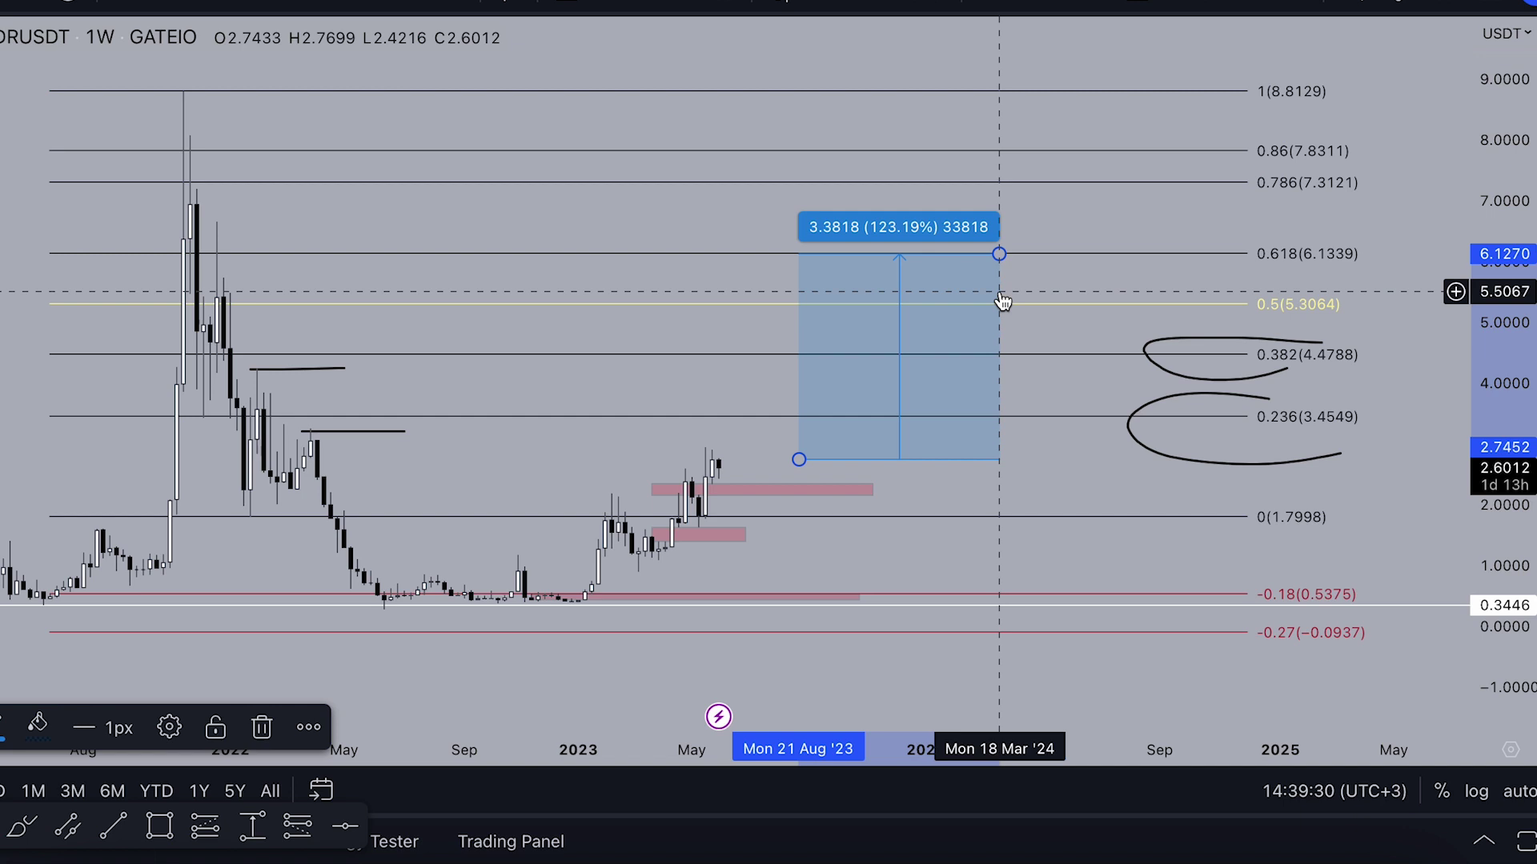
Delete the price range measurement and all the brush marks on the swing highs and Fibonacci levels
key(Delete)
click(1166, 368)
key(Delete)
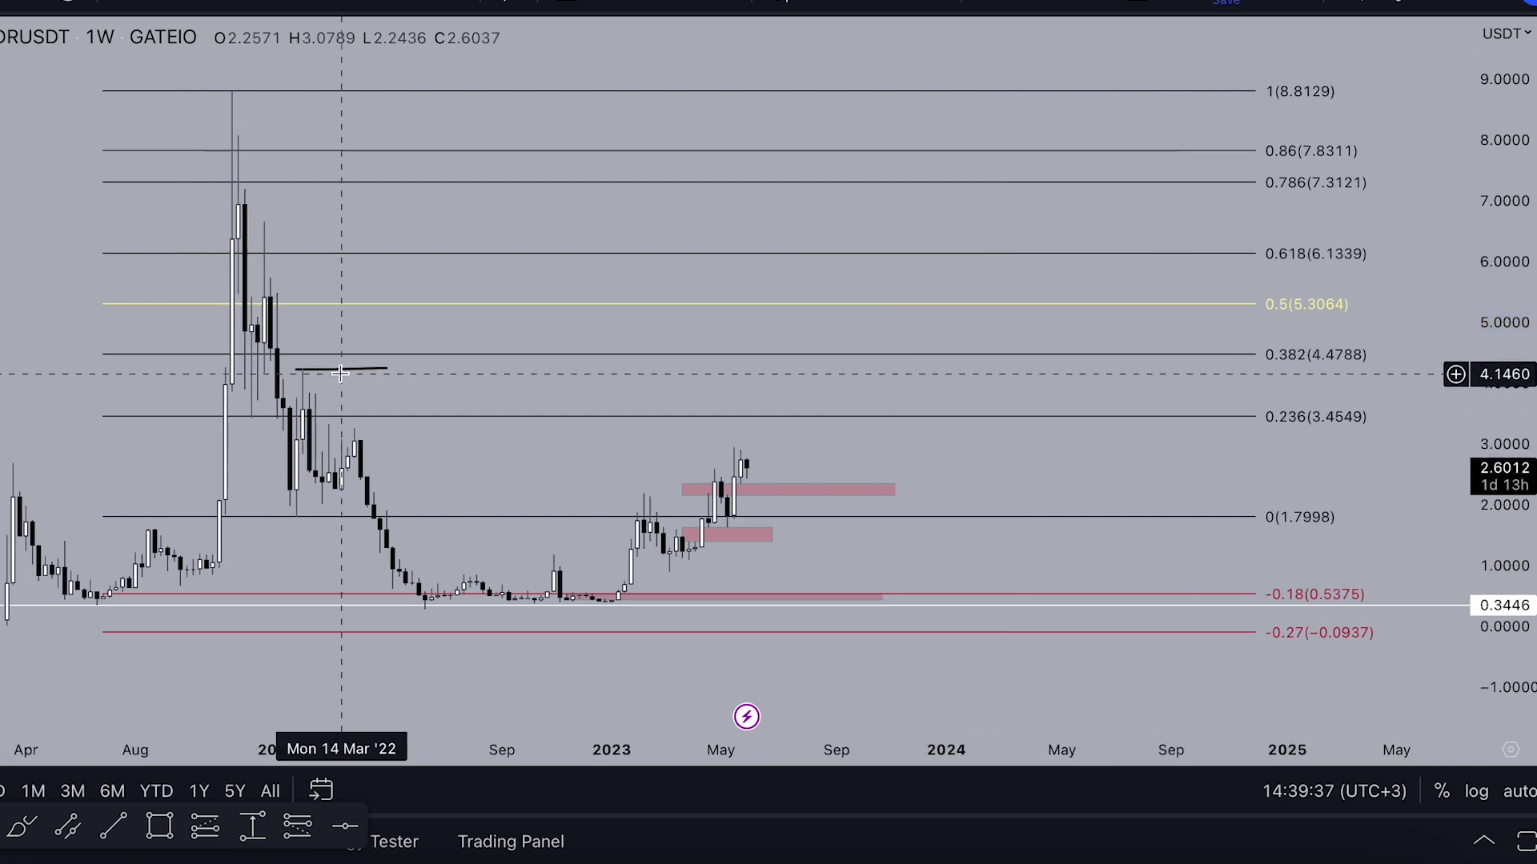
click(341, 370)
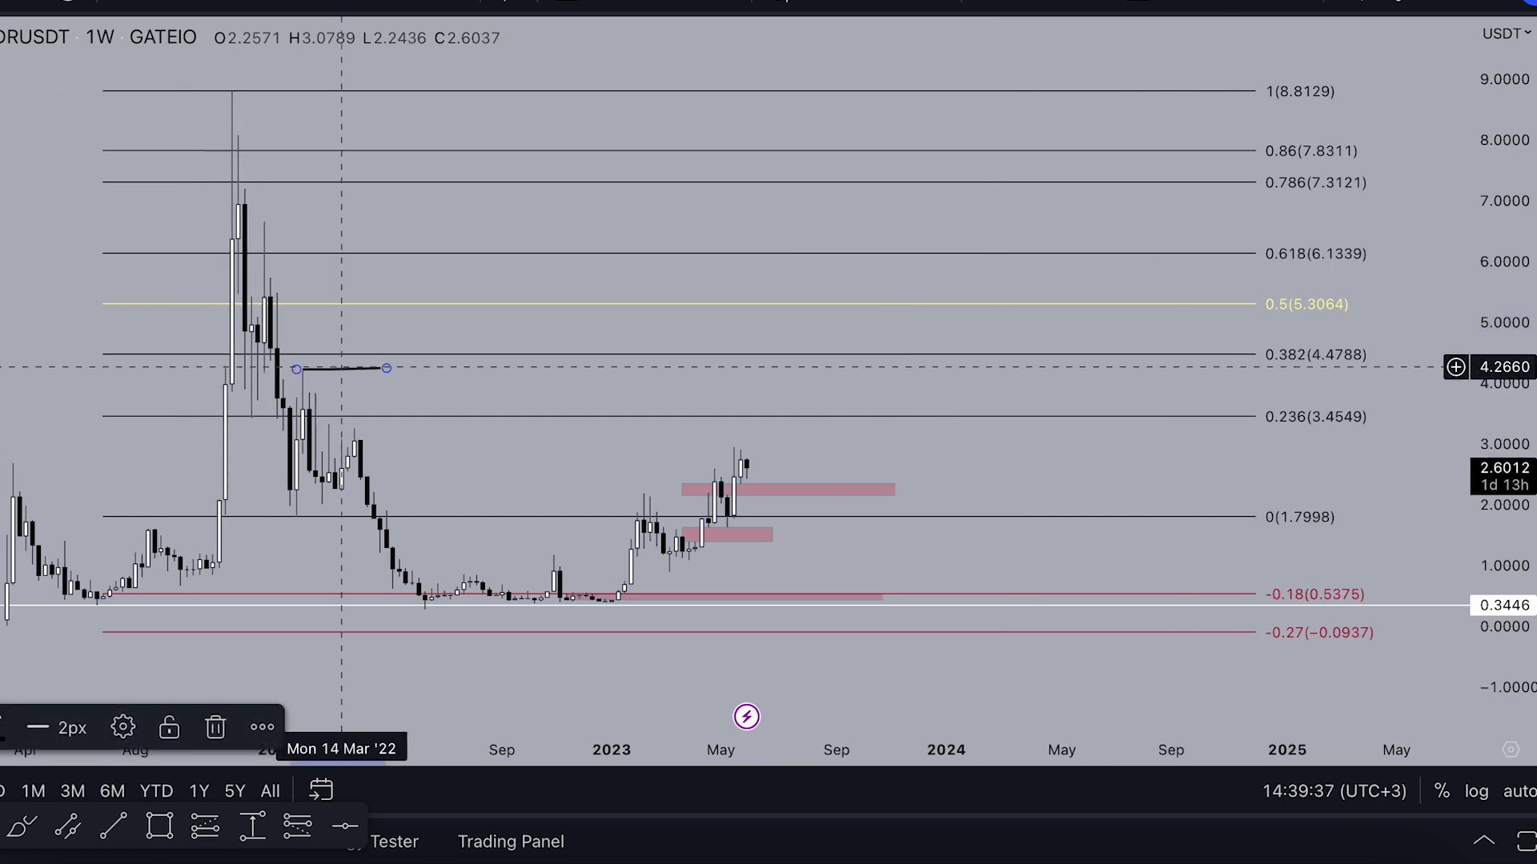
key(Delete)
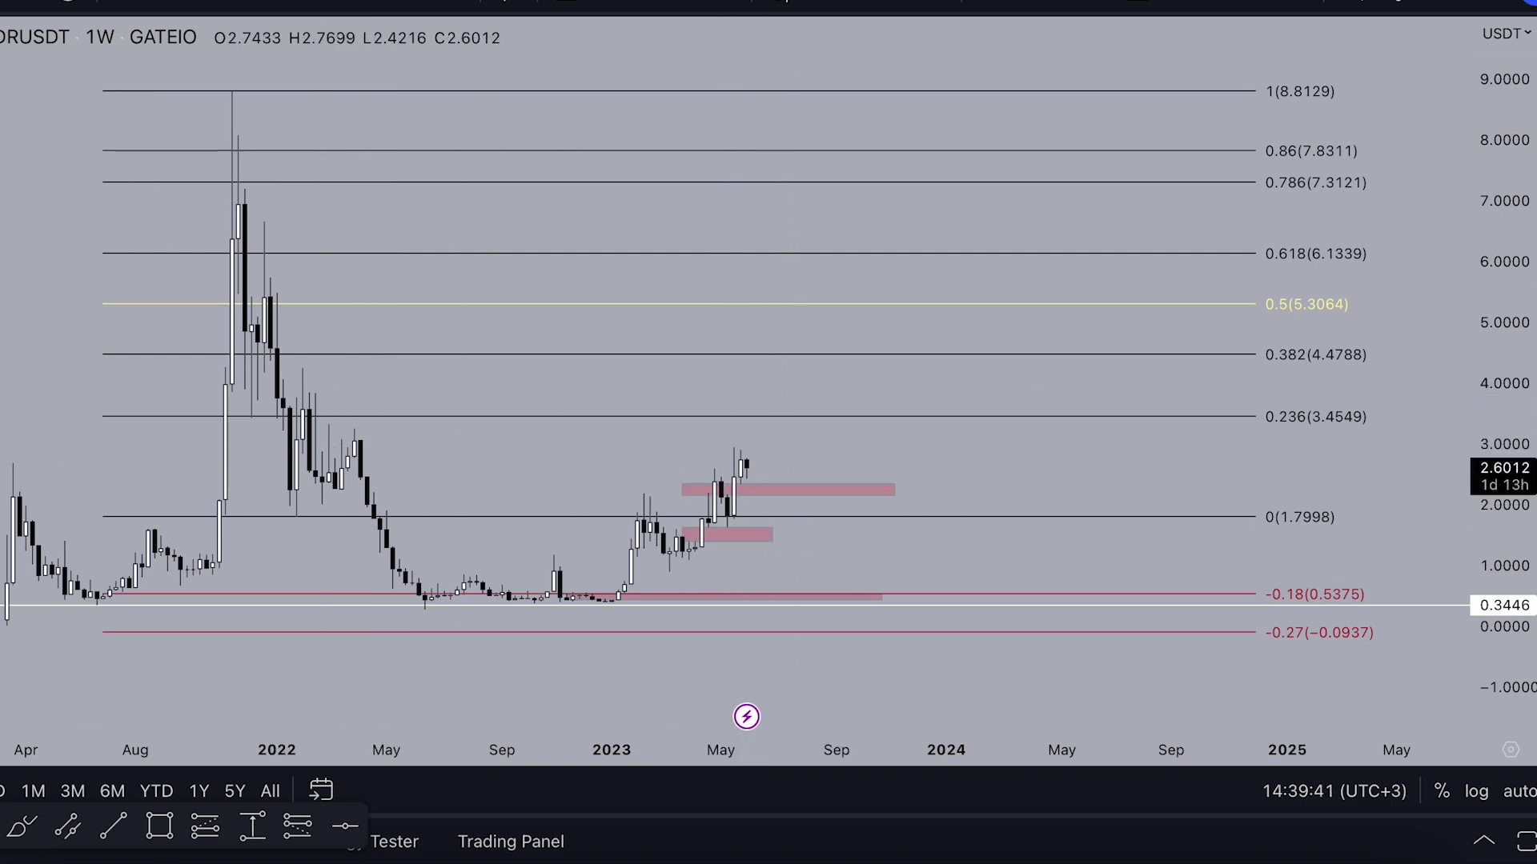
Brush a projected path from the latest candle to about 6 USDT and down to about 1.5, plus a falling curve with both highs circled
mouse_move(744, 467)
mouse_down()
mouse_move(844, 251)
mouse_move(945, 532)
mouse_up()
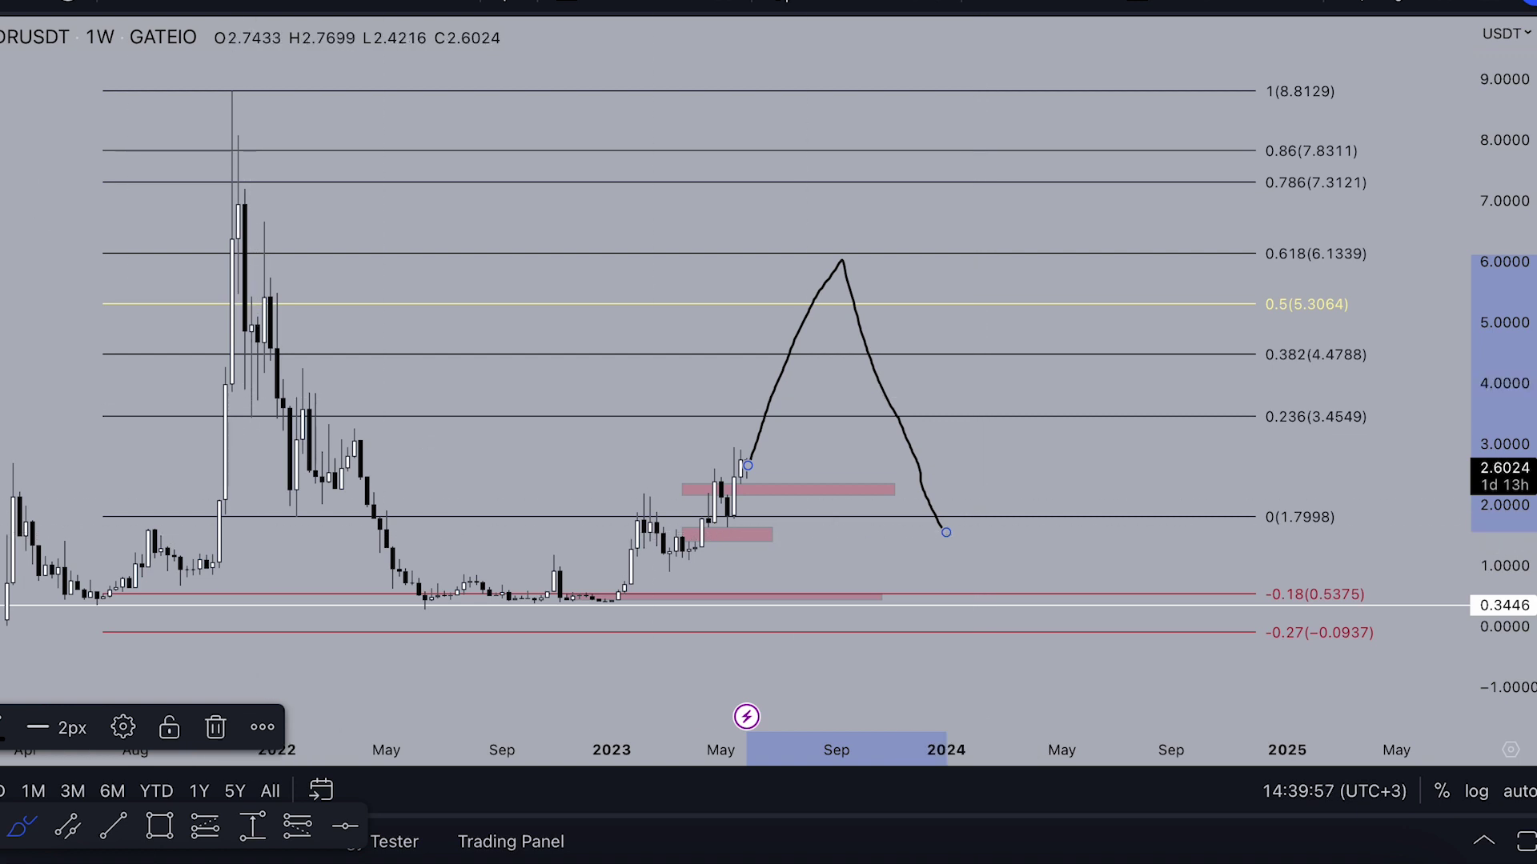
drag(211, 82, 1300, 385)
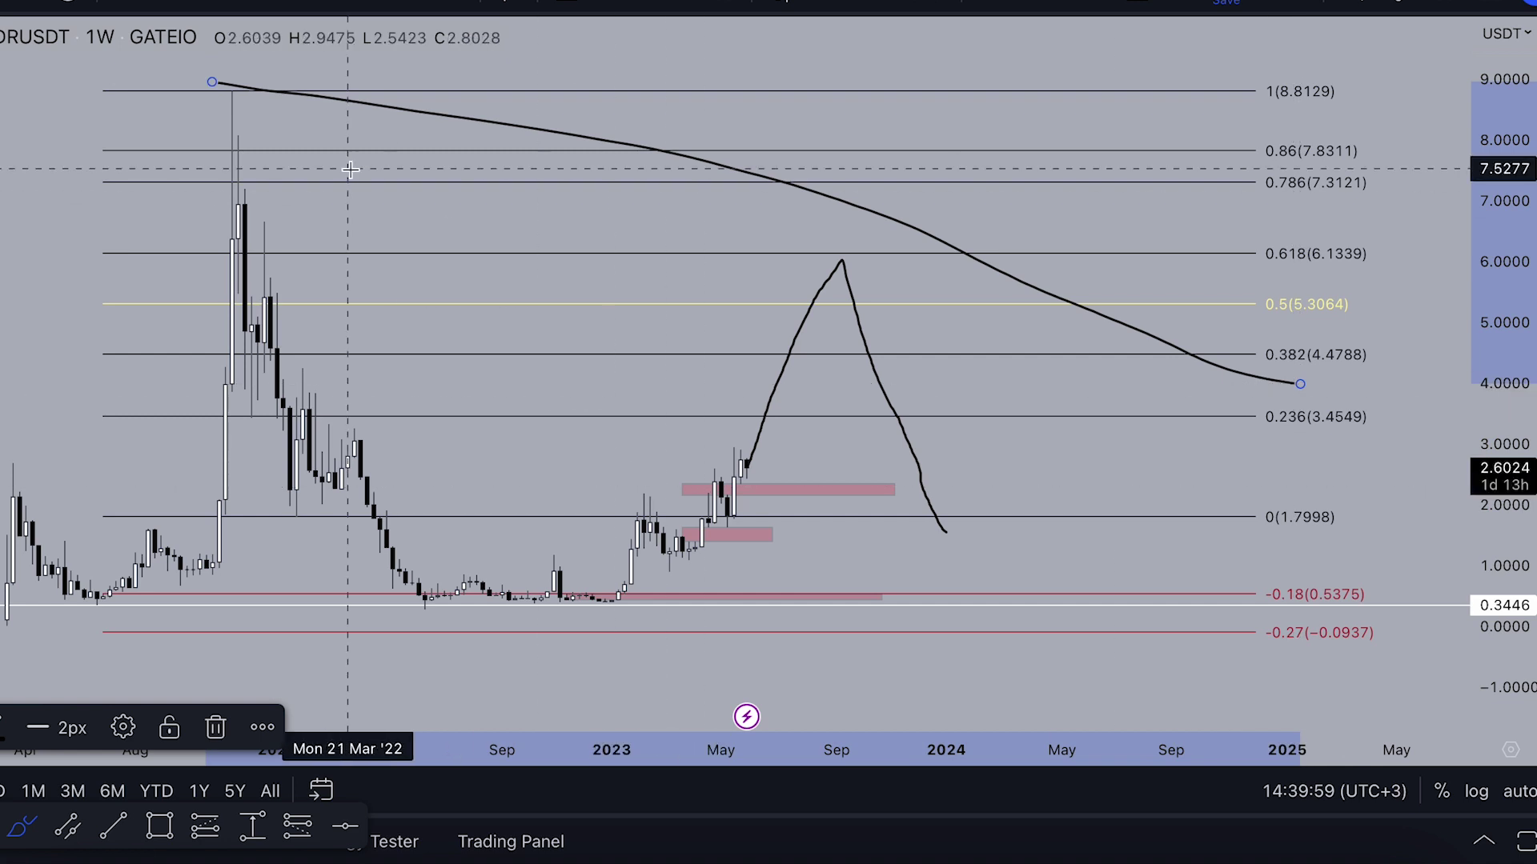
drag(253, 83, 321, 99)
drag(832, 242, 908, 278)
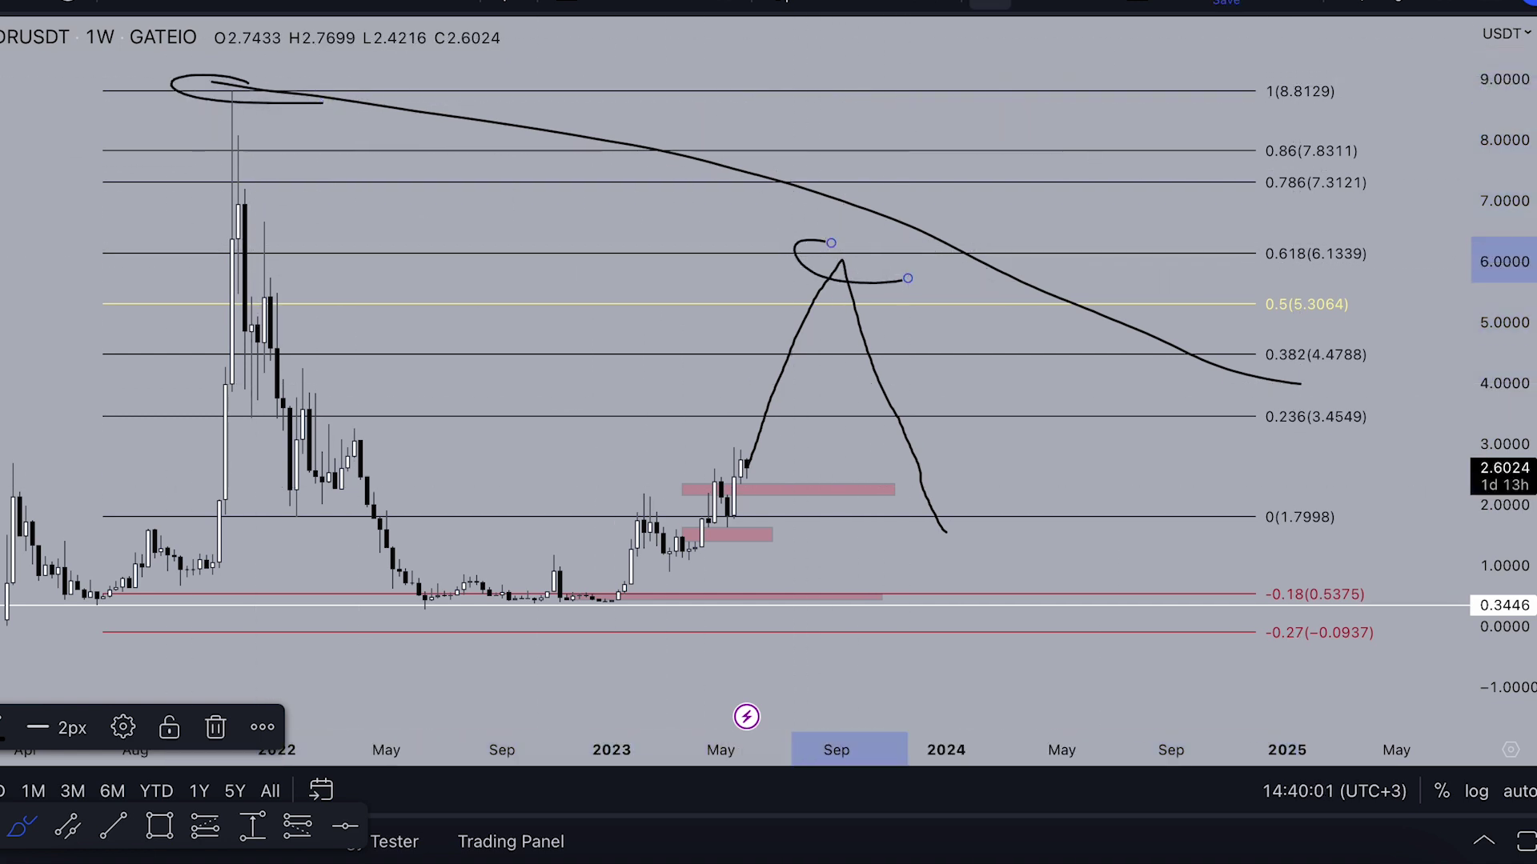
Undo the falling curve and the two circles around the highs, keeping the projected price path
click(997, 2)
click(997, 3)
click(998, 2)
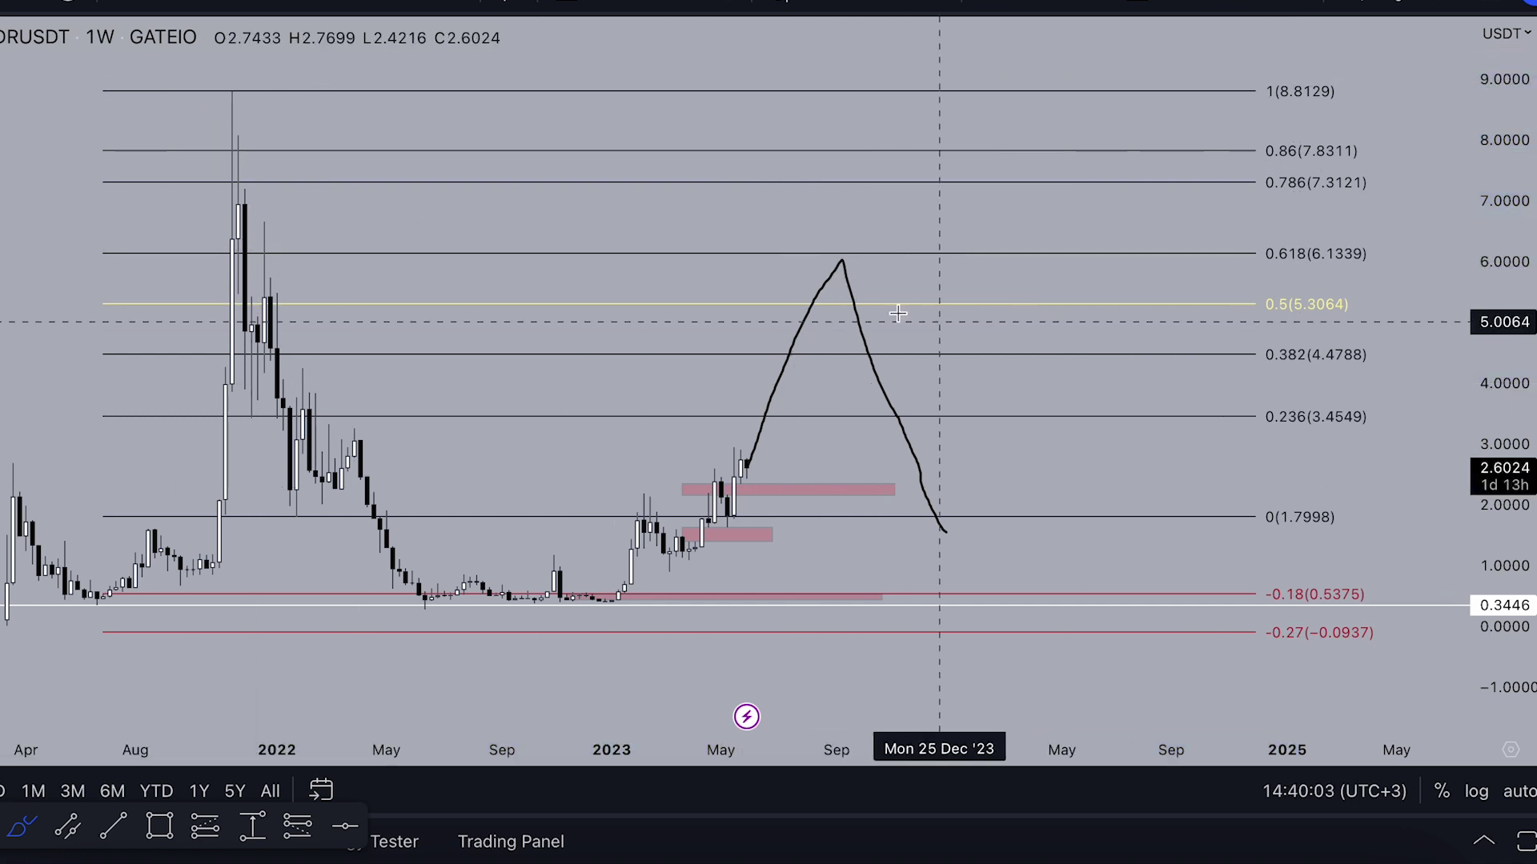
Draw a descending trend line from the November 2021 high at about 8.83 USDT through about 5.31 on 11 Sep '23
click(0, 98)
click(0, 98)
click(0, 98)
click(5, 111)
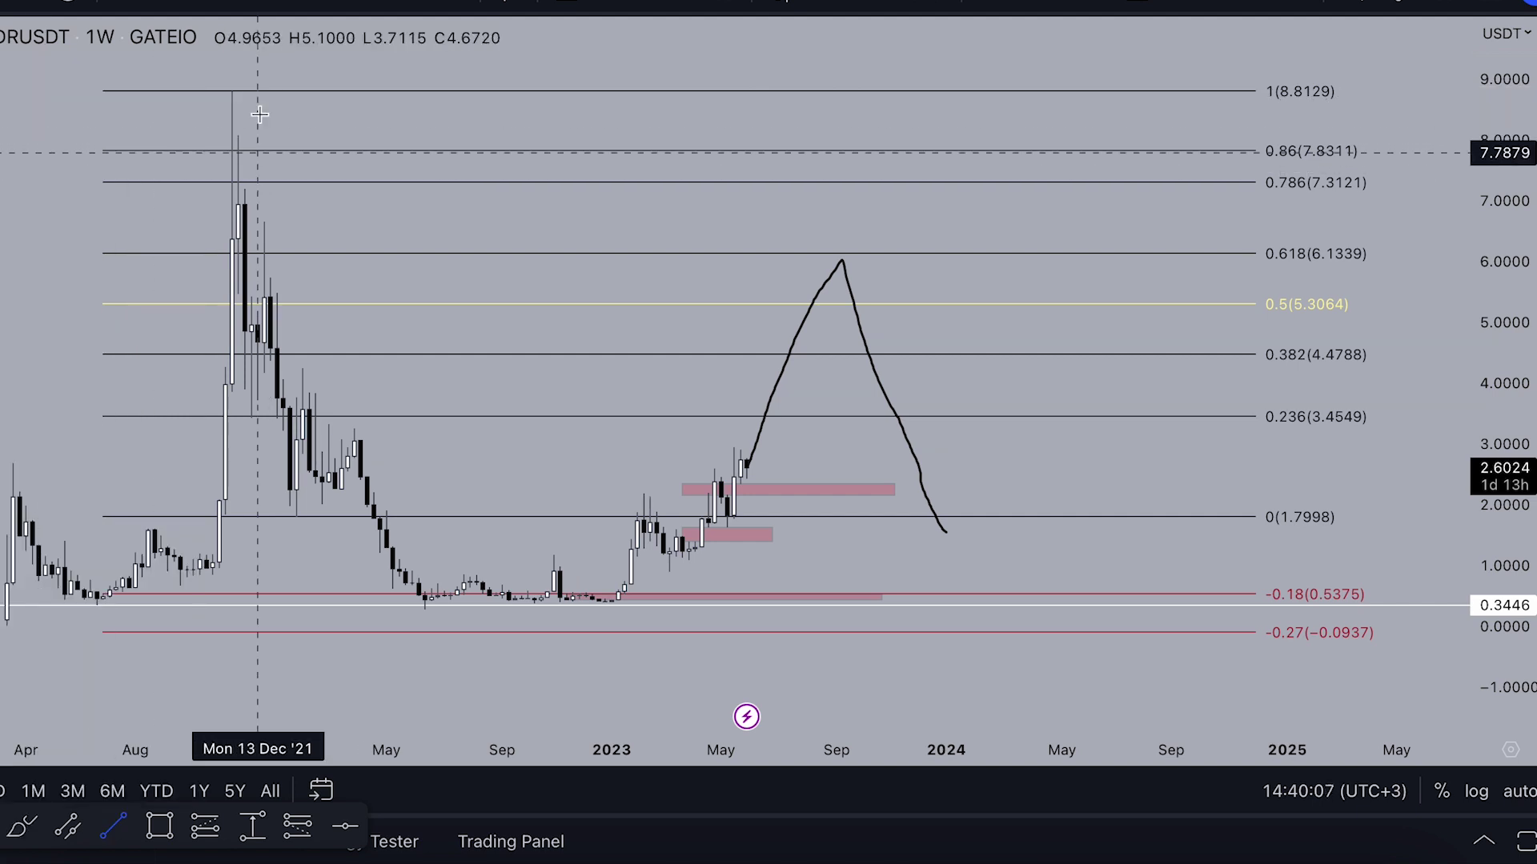
click(225, 90)
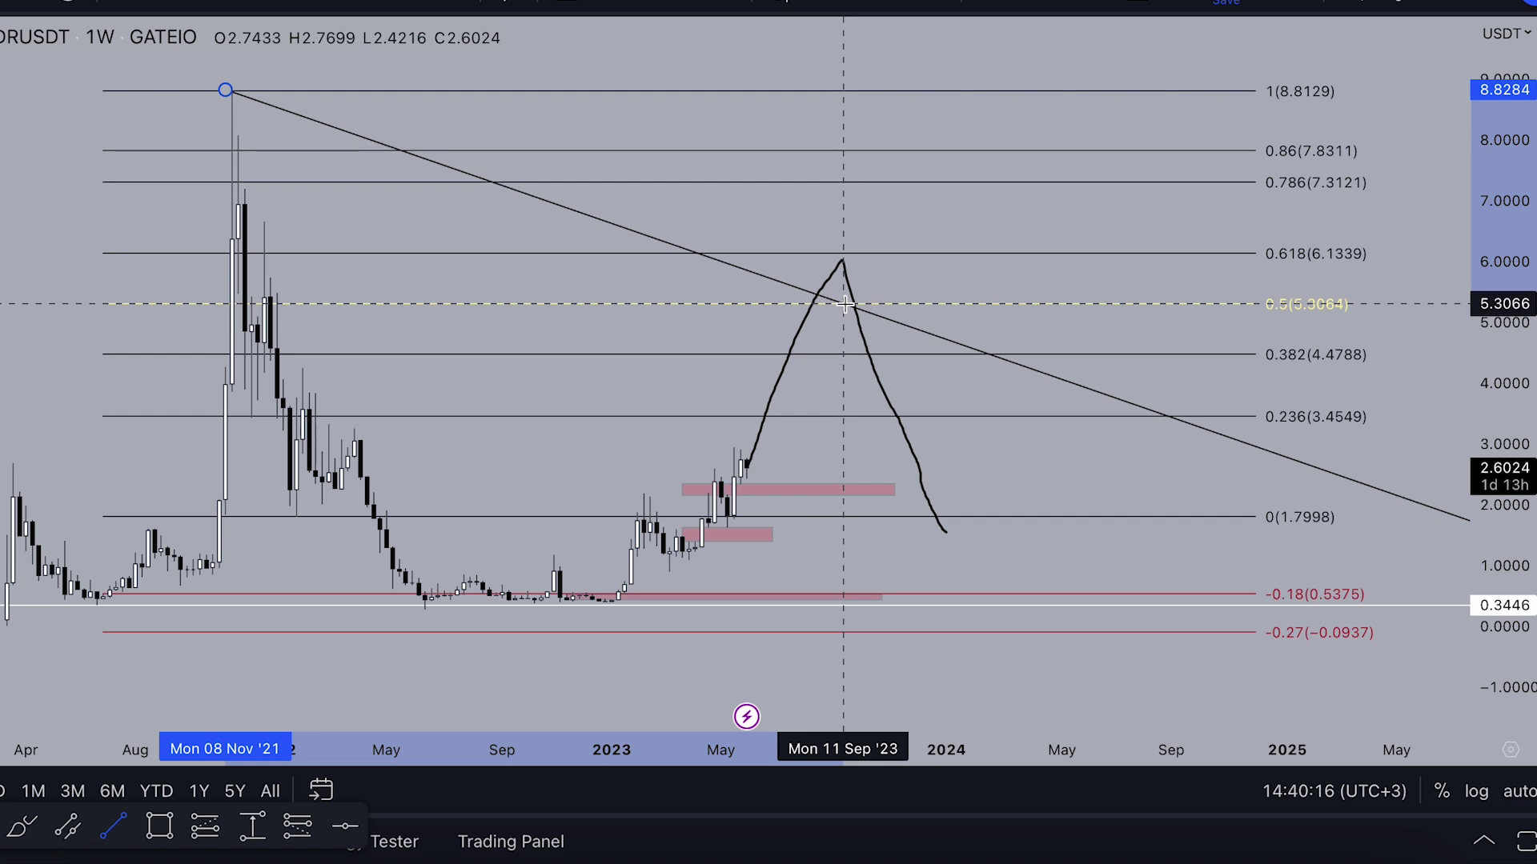
click(844, 304)
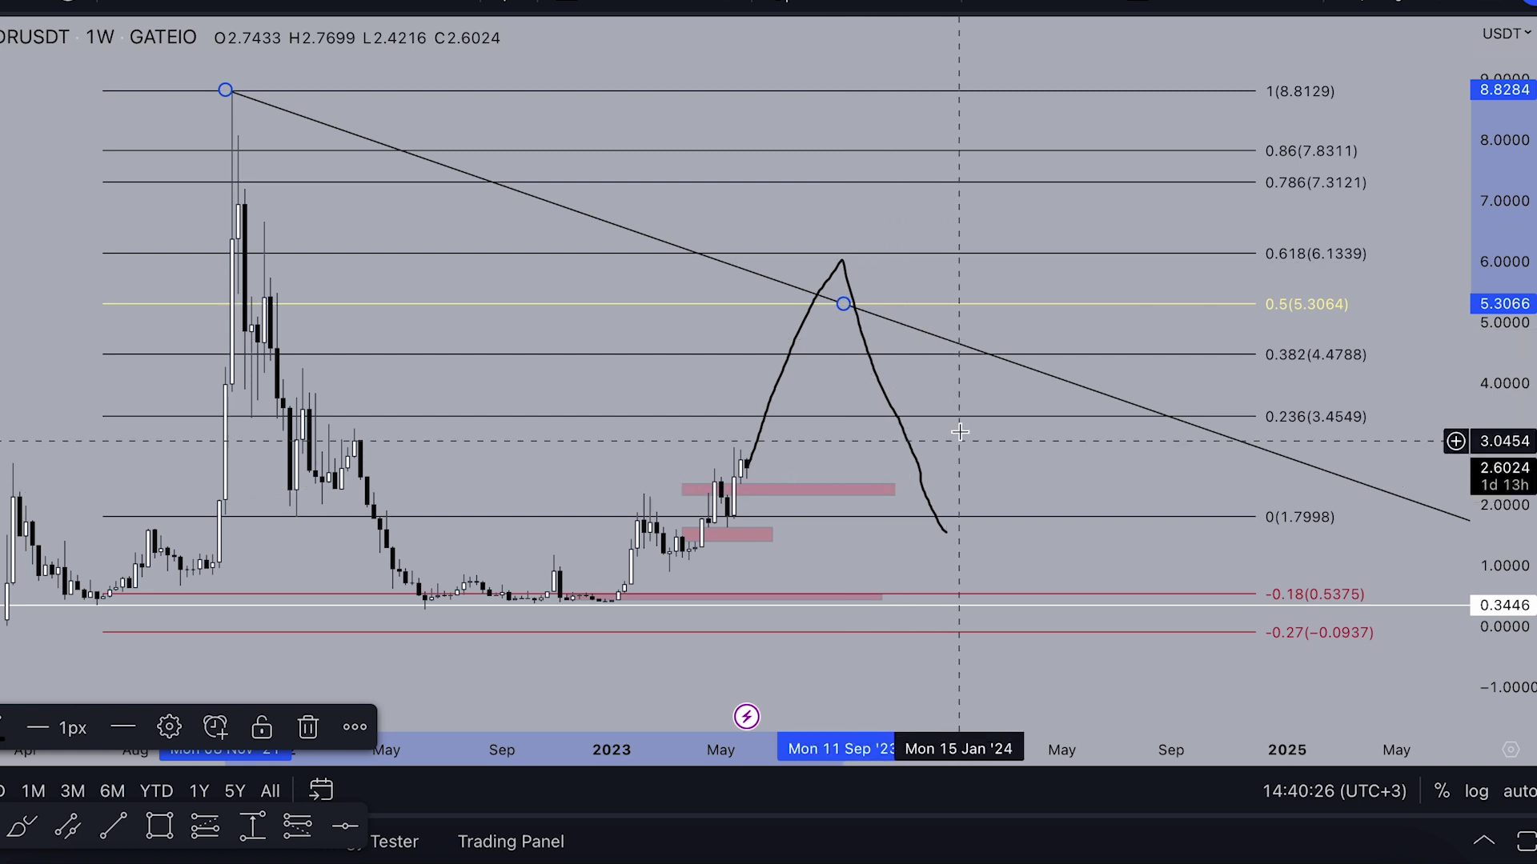
Brush a rise from the projected path's low end up to about 9 USDT and remove all strokes and the trend line
click(22, 826)
mouse_move(947, 529)
mouse_down()
mouse_move(1048, 381)
mouse_move(1071, 516)
mouse_move(1174, 413)
mouse_move(1243, 443)
mouse_move(1267, 512)
mouse_move(1306, 346)
mouse_move(1339, 472)
mouse_move(1400, 272)
mouse_move(1420, 73)
mouse_up()
click(983, 3)
click(983, 2)
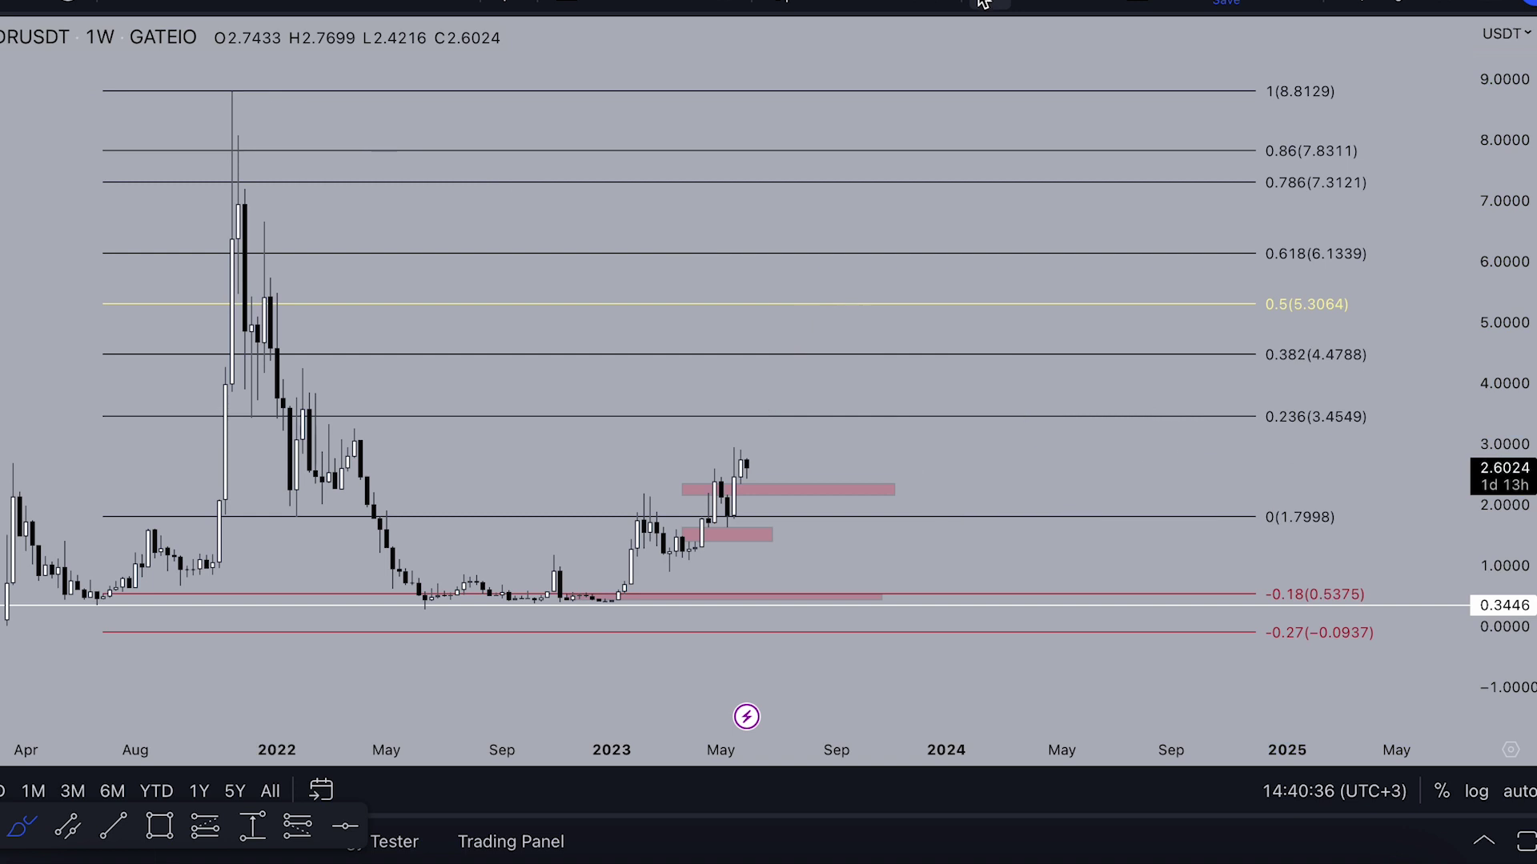
Show the Crypto4light ADZ indicator below the chart, sketch its rise from the latest value into the red zone, and delete the stroke
scroll(975, 102, down, 3)
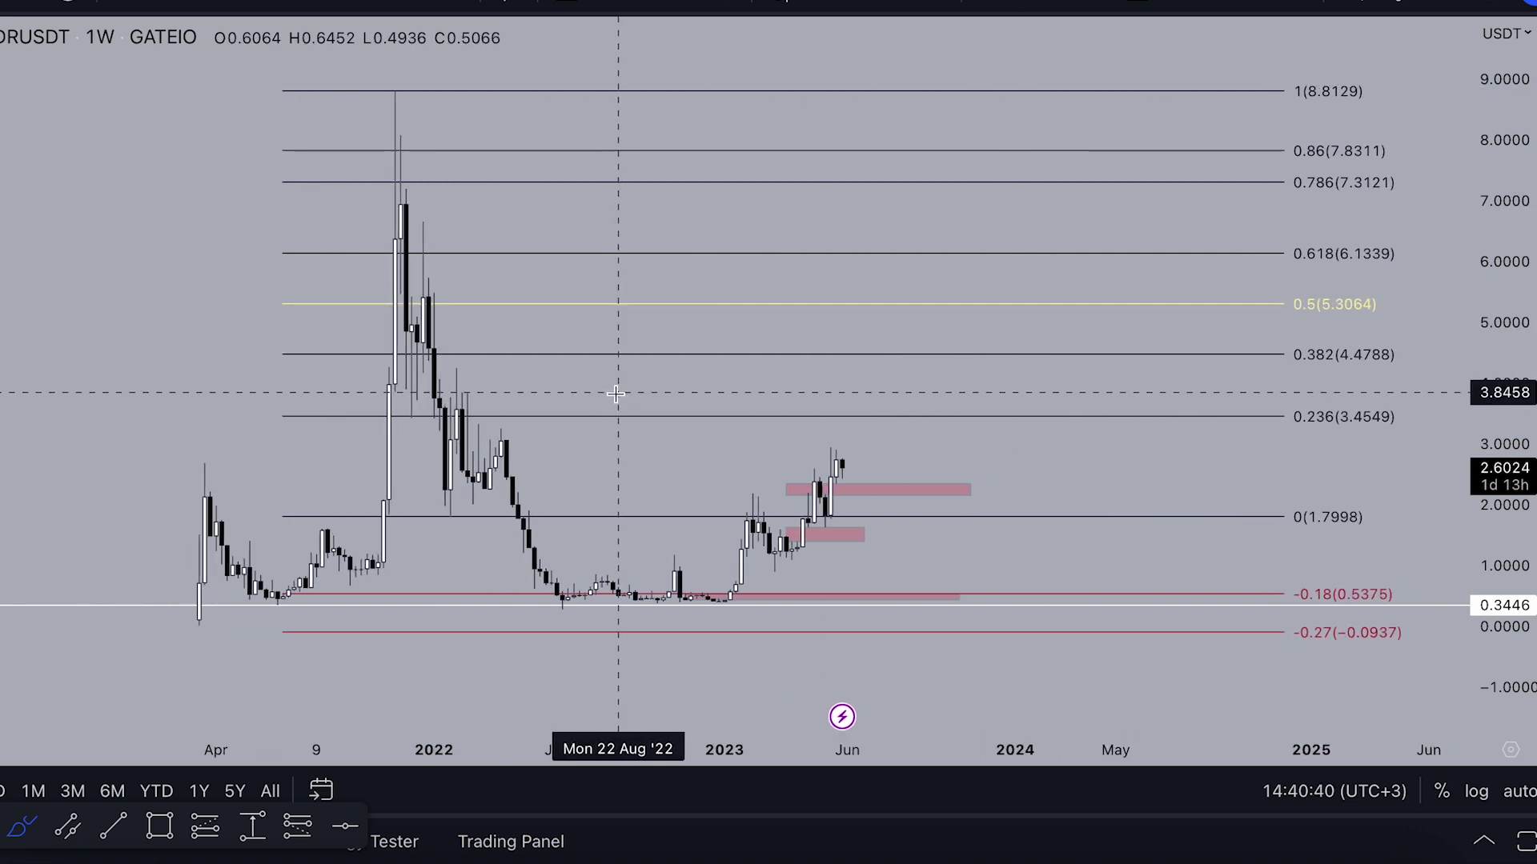
scroll(1363, 276, down, 1)
drag(1494, 283, 1495, 401)
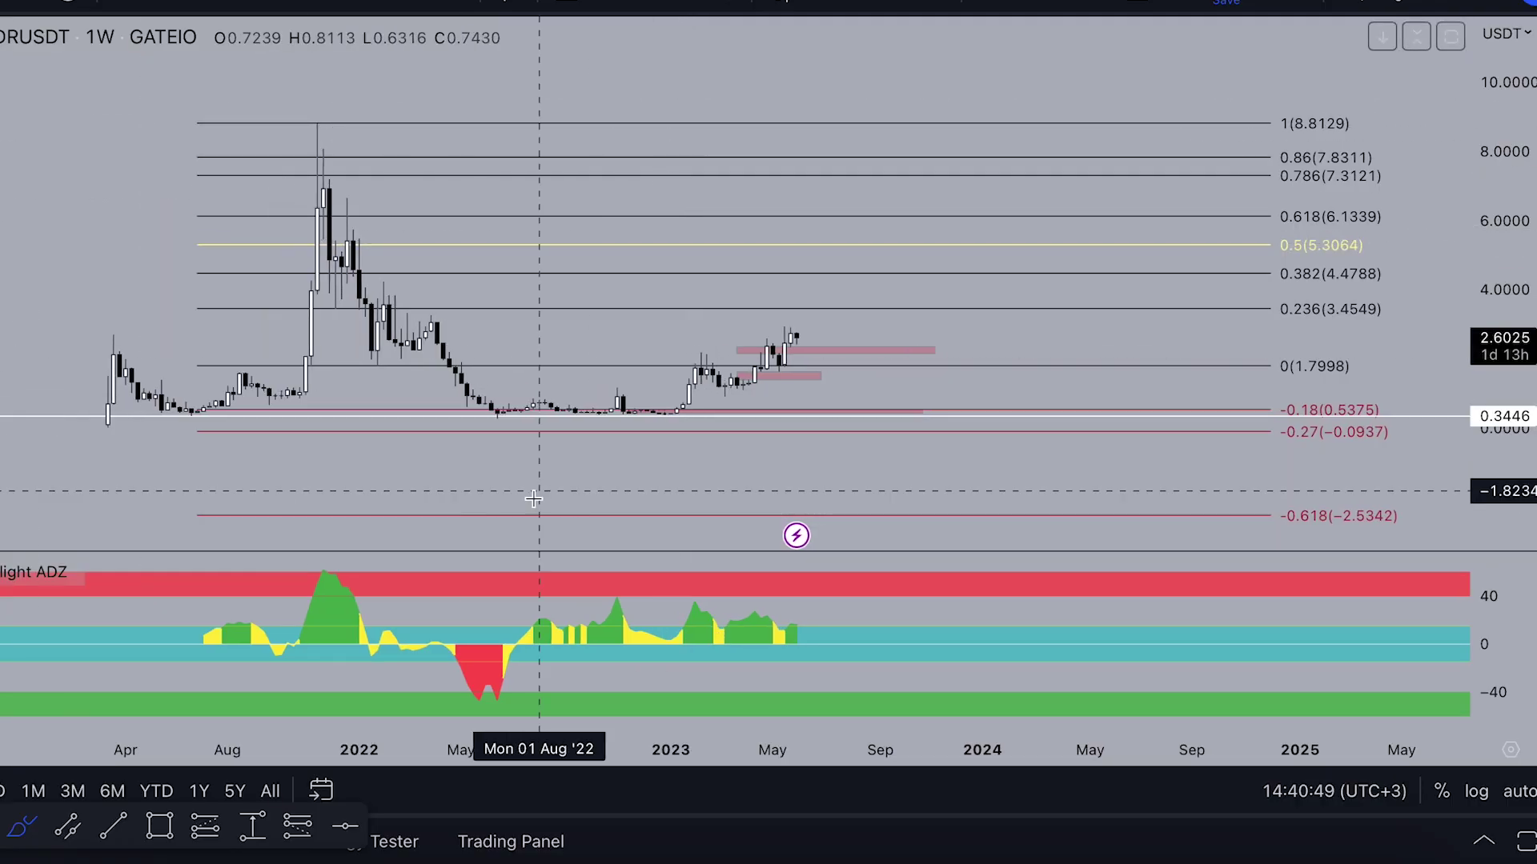
scroll(561, 520, up, 2)
scroll(801, 632, up, 1)
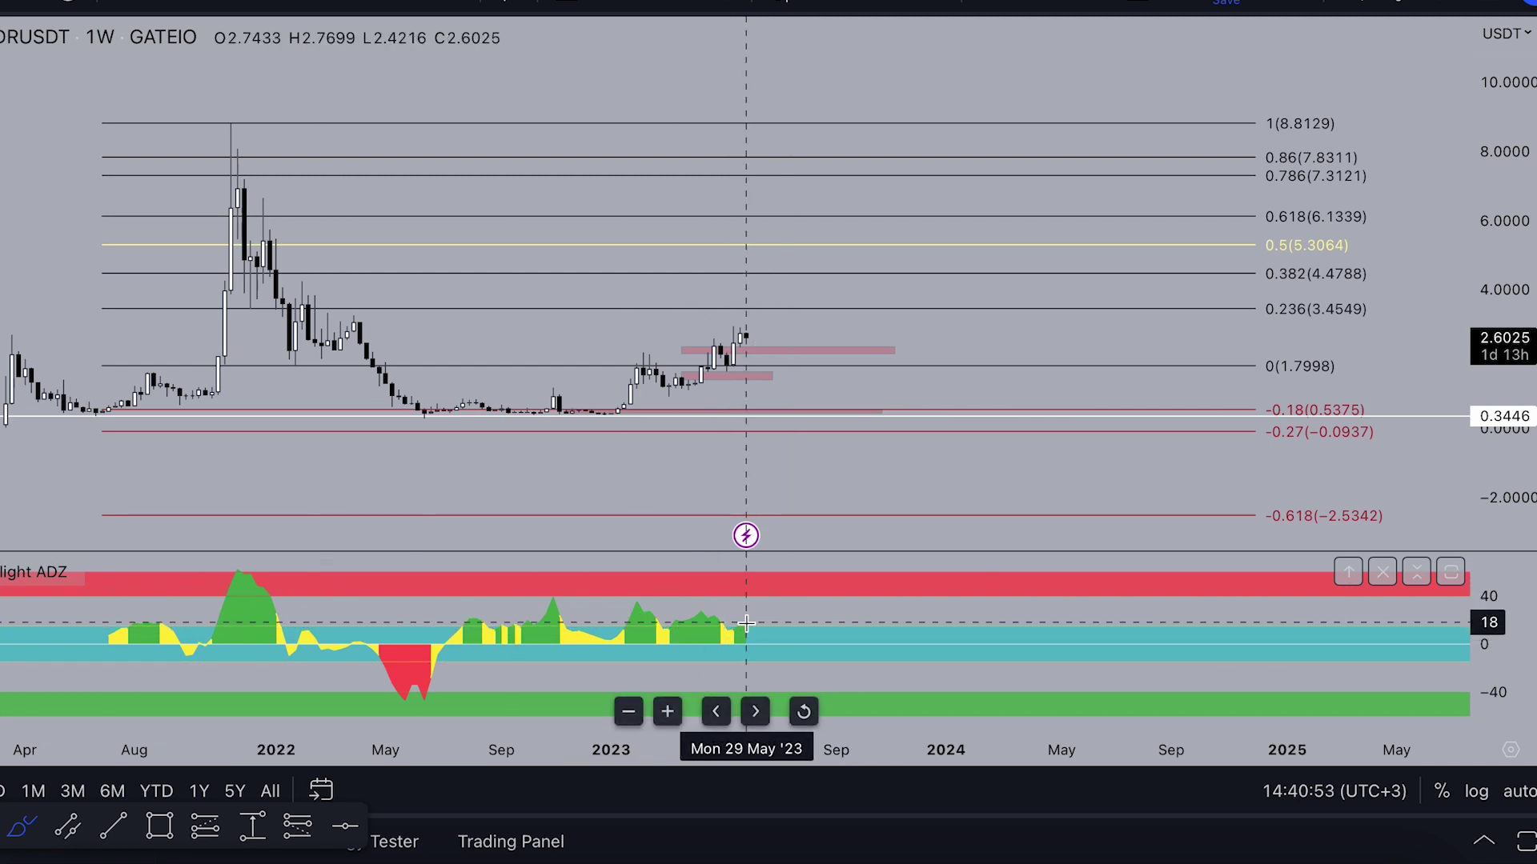
drag(745, 623, 785, 586)
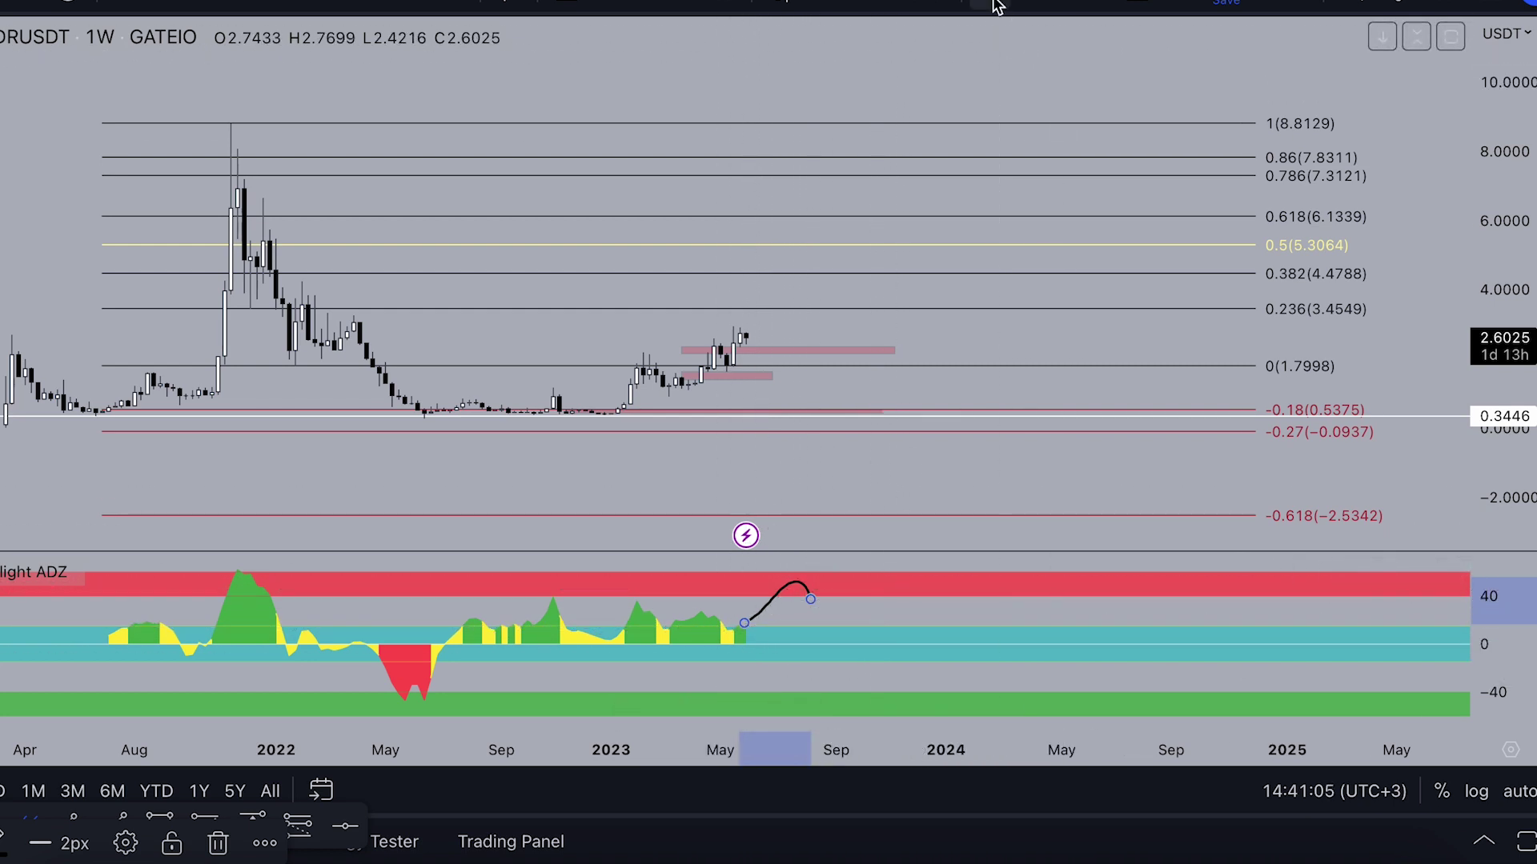
key(Delete)
drag(1508, 388, 1482, 14)
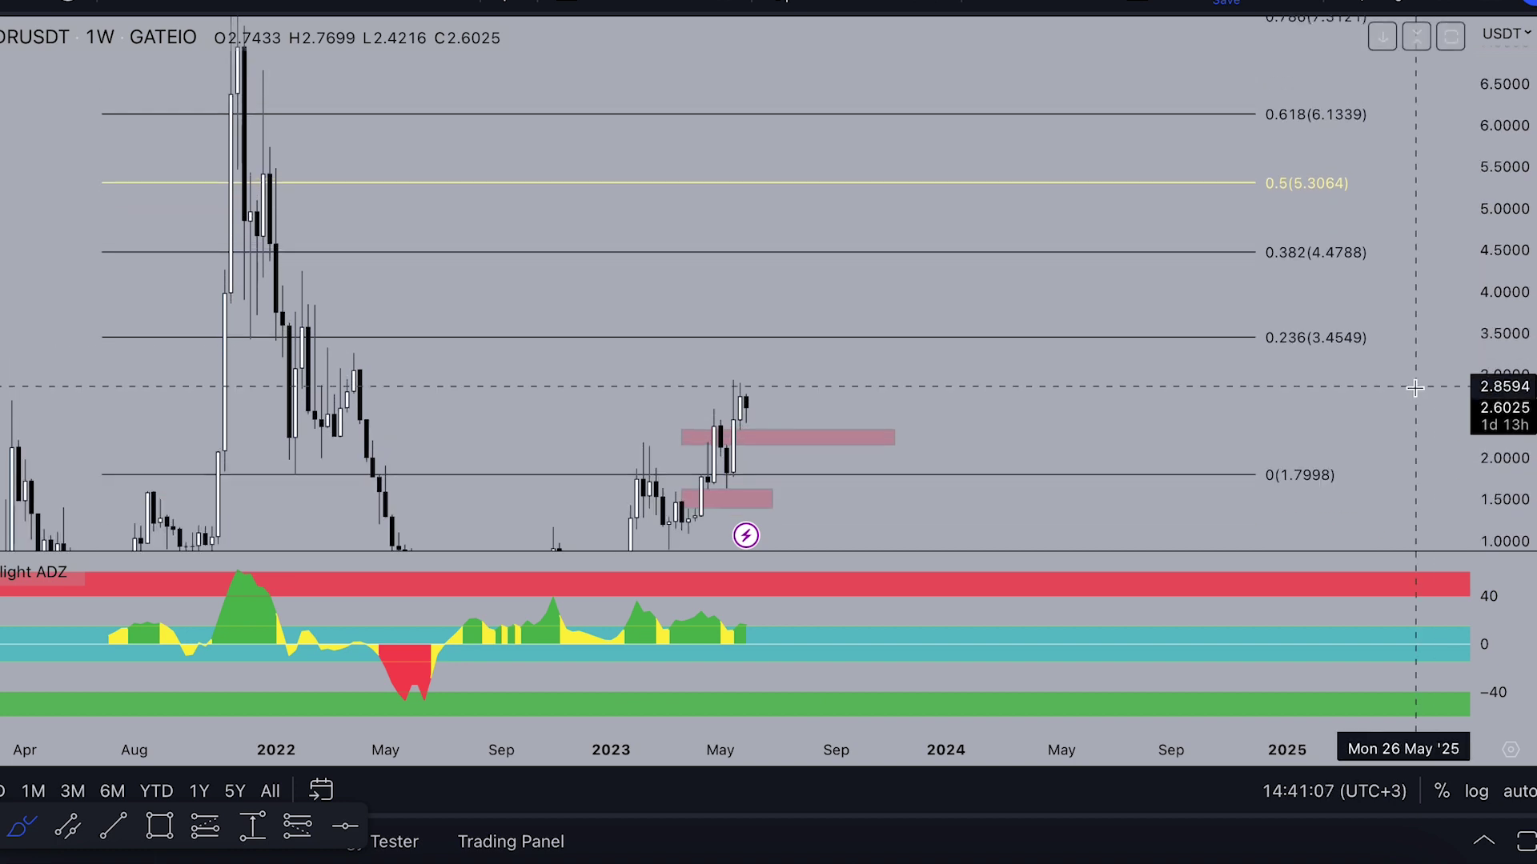
drag(1418, 383, 1455, 151)
click(985, 4)
drag(1386, 433, 1449, 372)
click(986, 4)
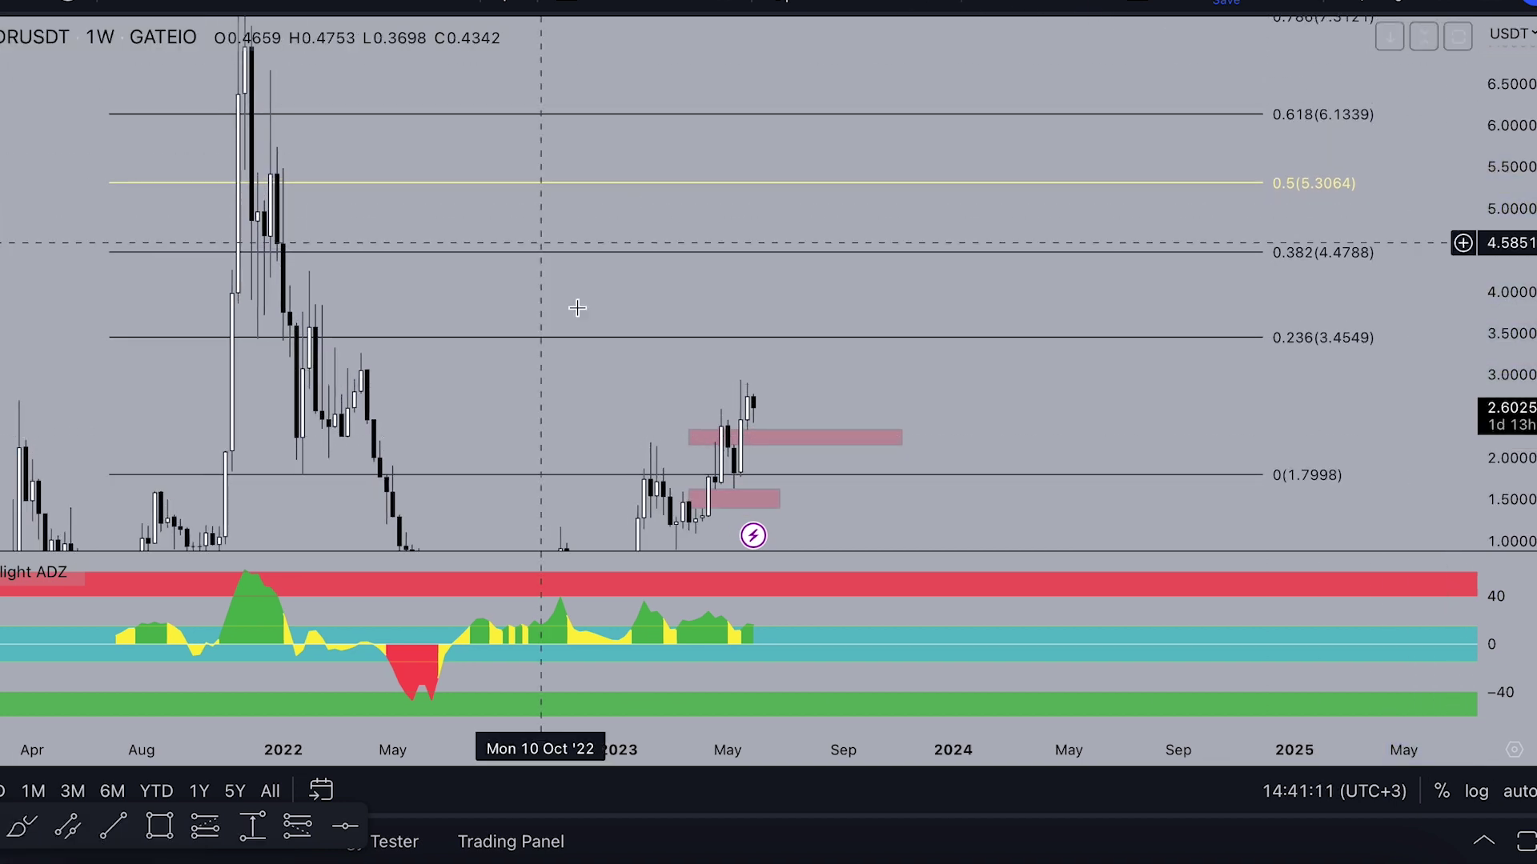
Draw a descending trend line in the ADZ pane from 36 on 30 Jan '23 to 14 on 10 Jul '23, and delete it
drag(592, 308, 820, 247)
scroll(820, 247, up, 4)
click(497, 528)
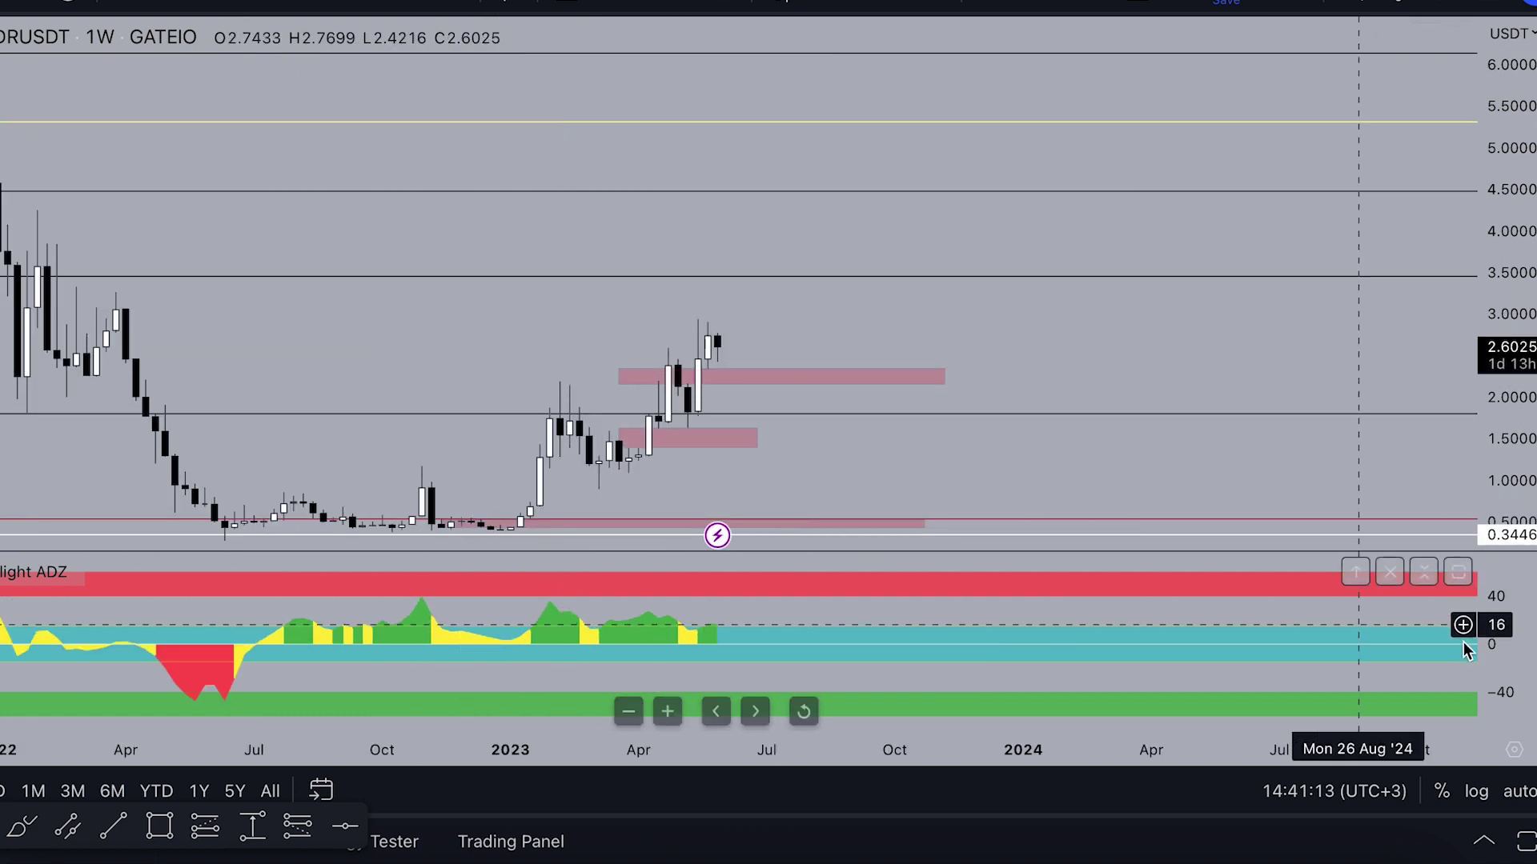
drag(1497, 673, 1497, 641)
drag(1207, 622, 1206, 632)
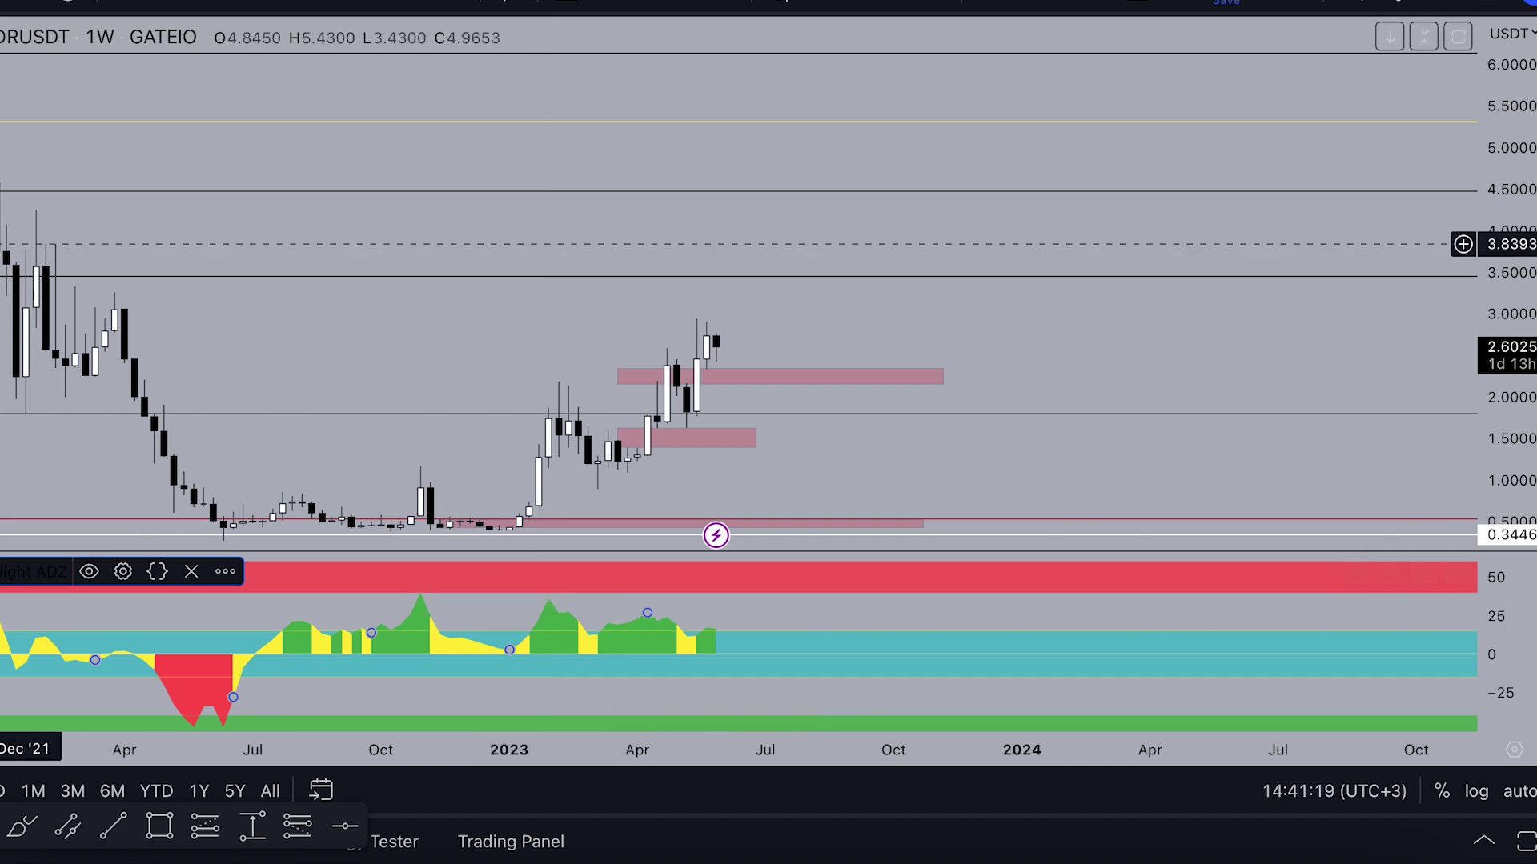
click(2, 90)
click(546, 598)
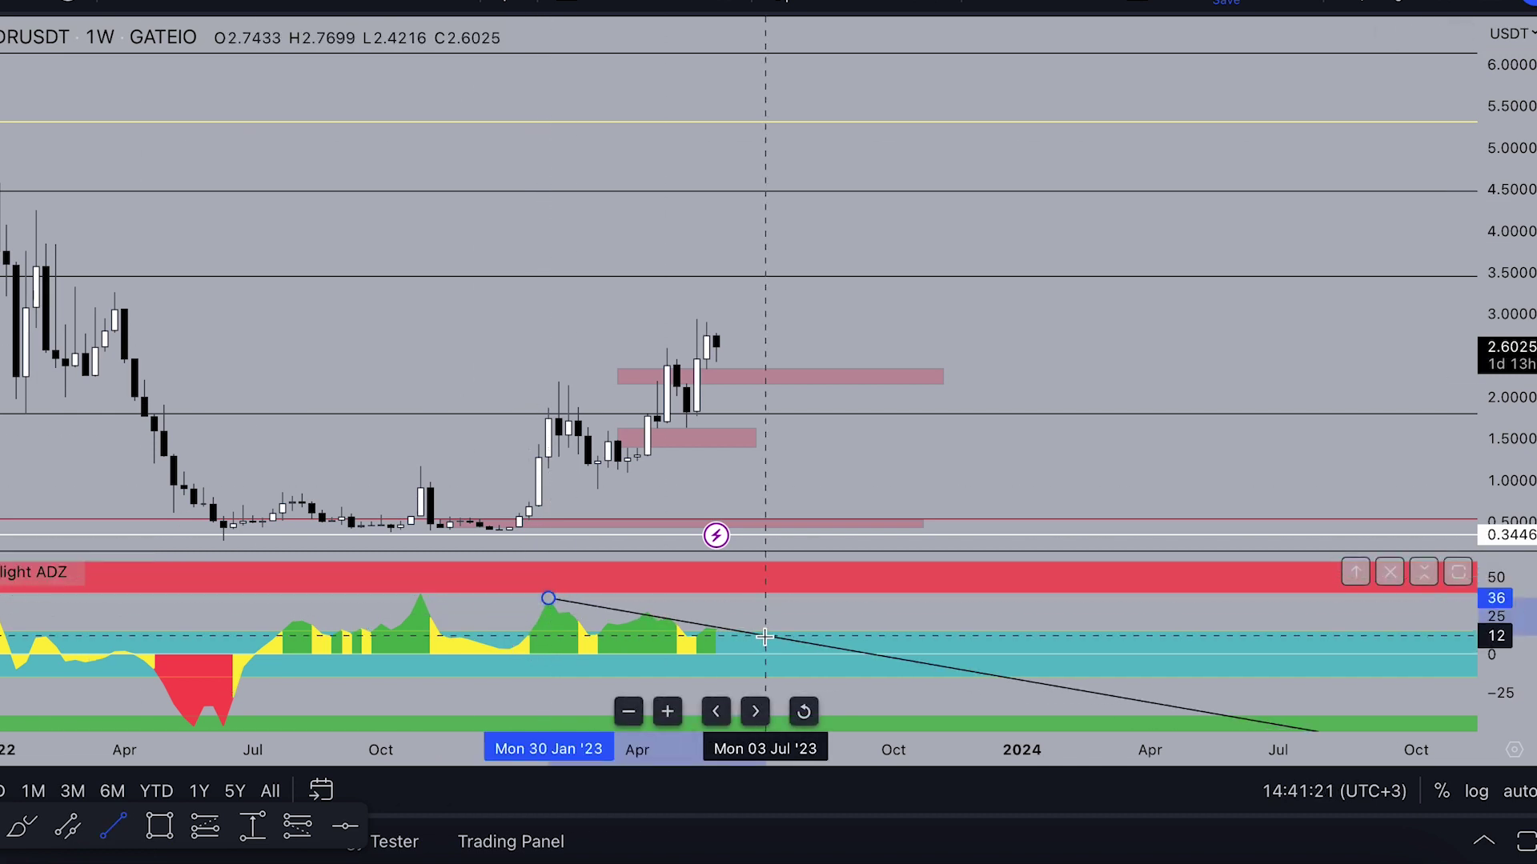
click(775, 632)
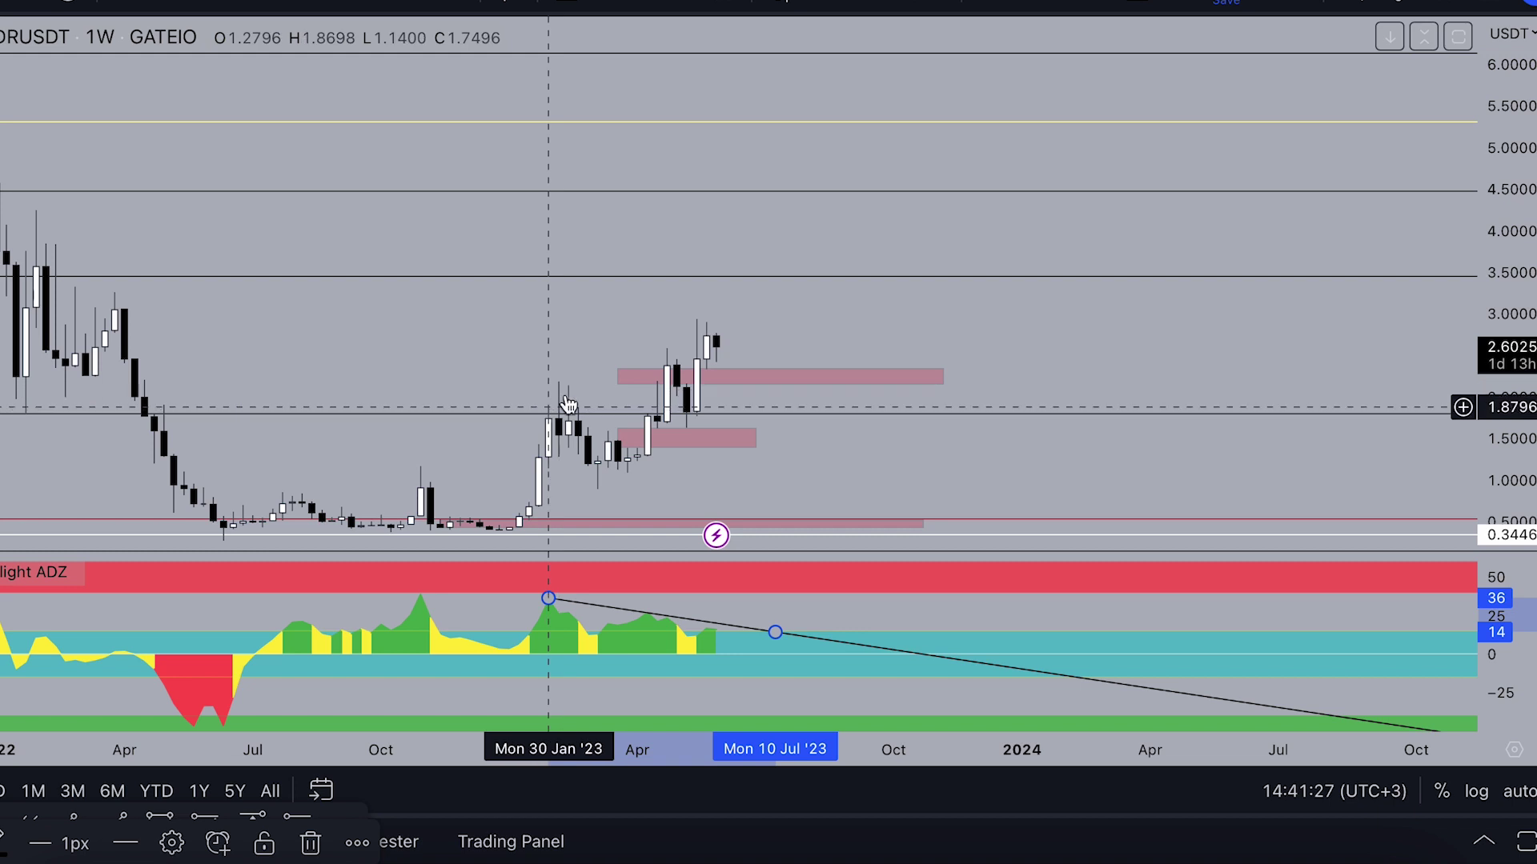
key(Delete)
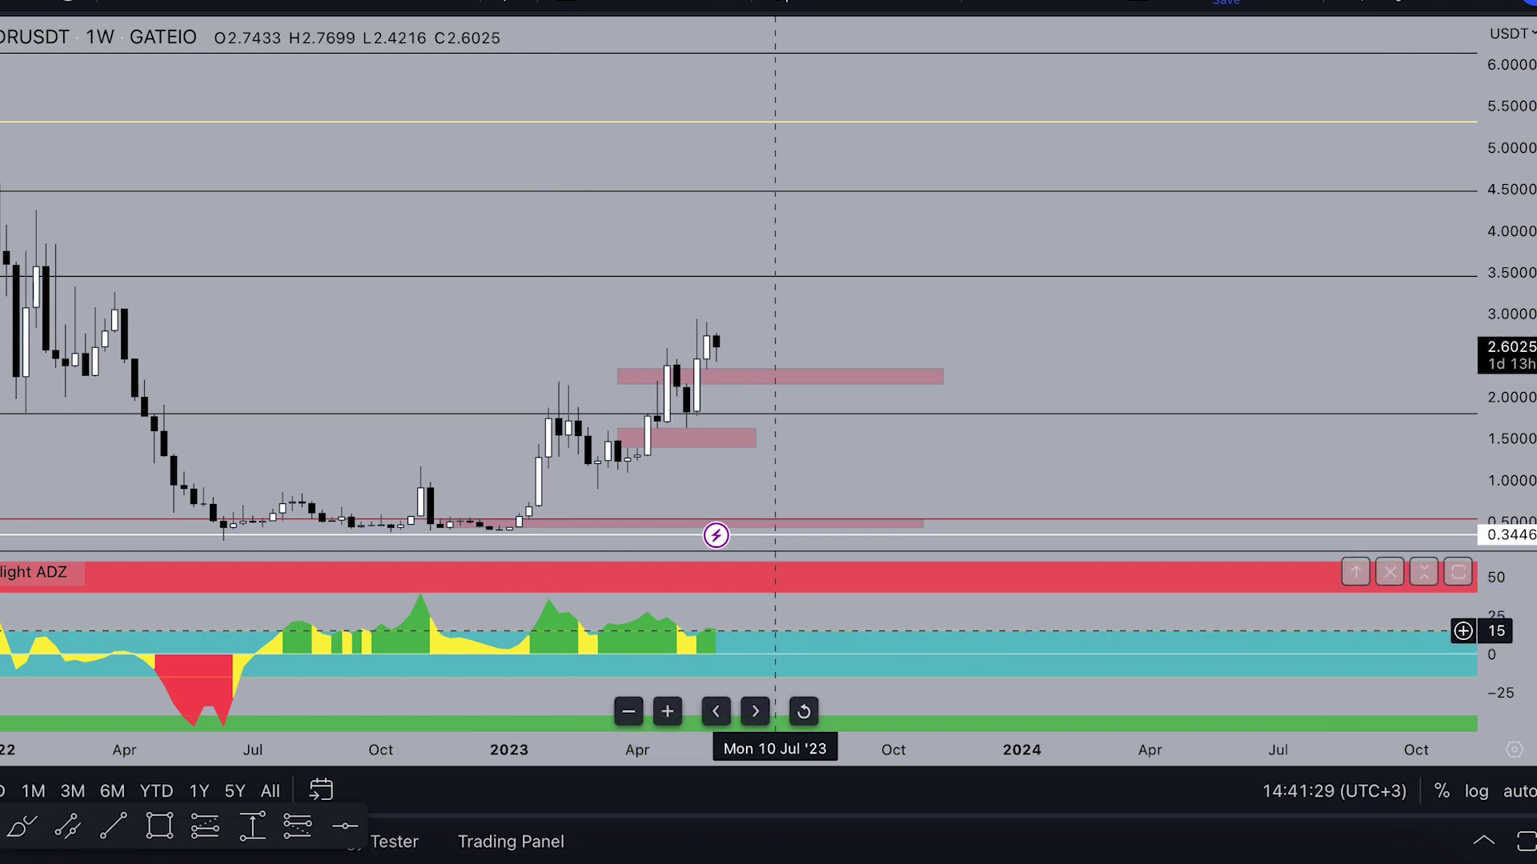
Compare the weekly candles with the ADZ indicator's waves from the 2021 high through the 2022 low to mid-2023
scroll(1118, 388, down, 2)
drag(1227, 344, 1207, 283)
drag(1510, 242, 1509, 368)
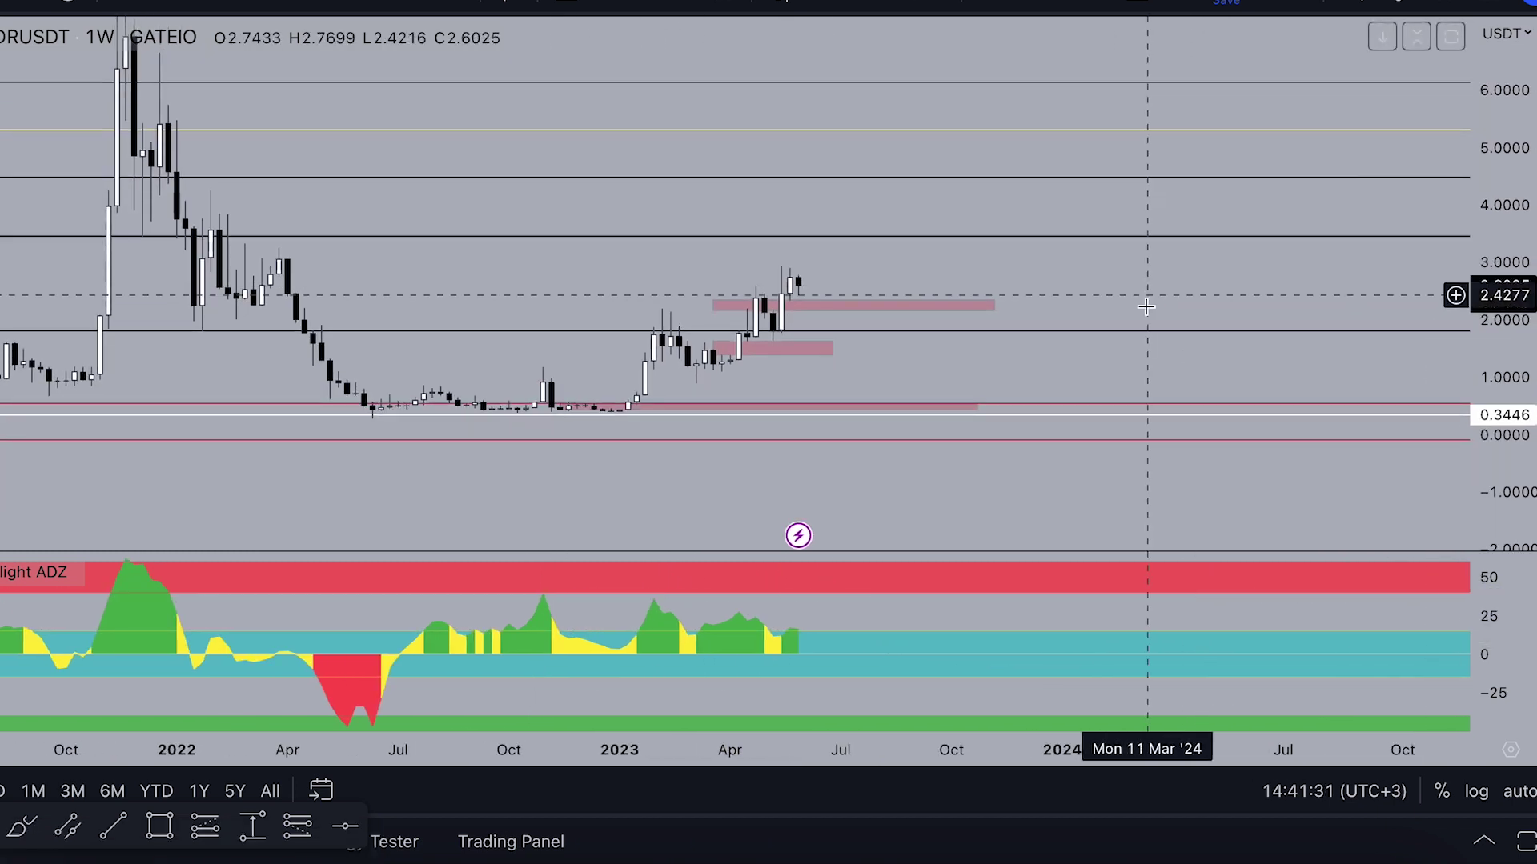
scroll(1146, 307, down, 2)
scroll(463, 701, up, 3)
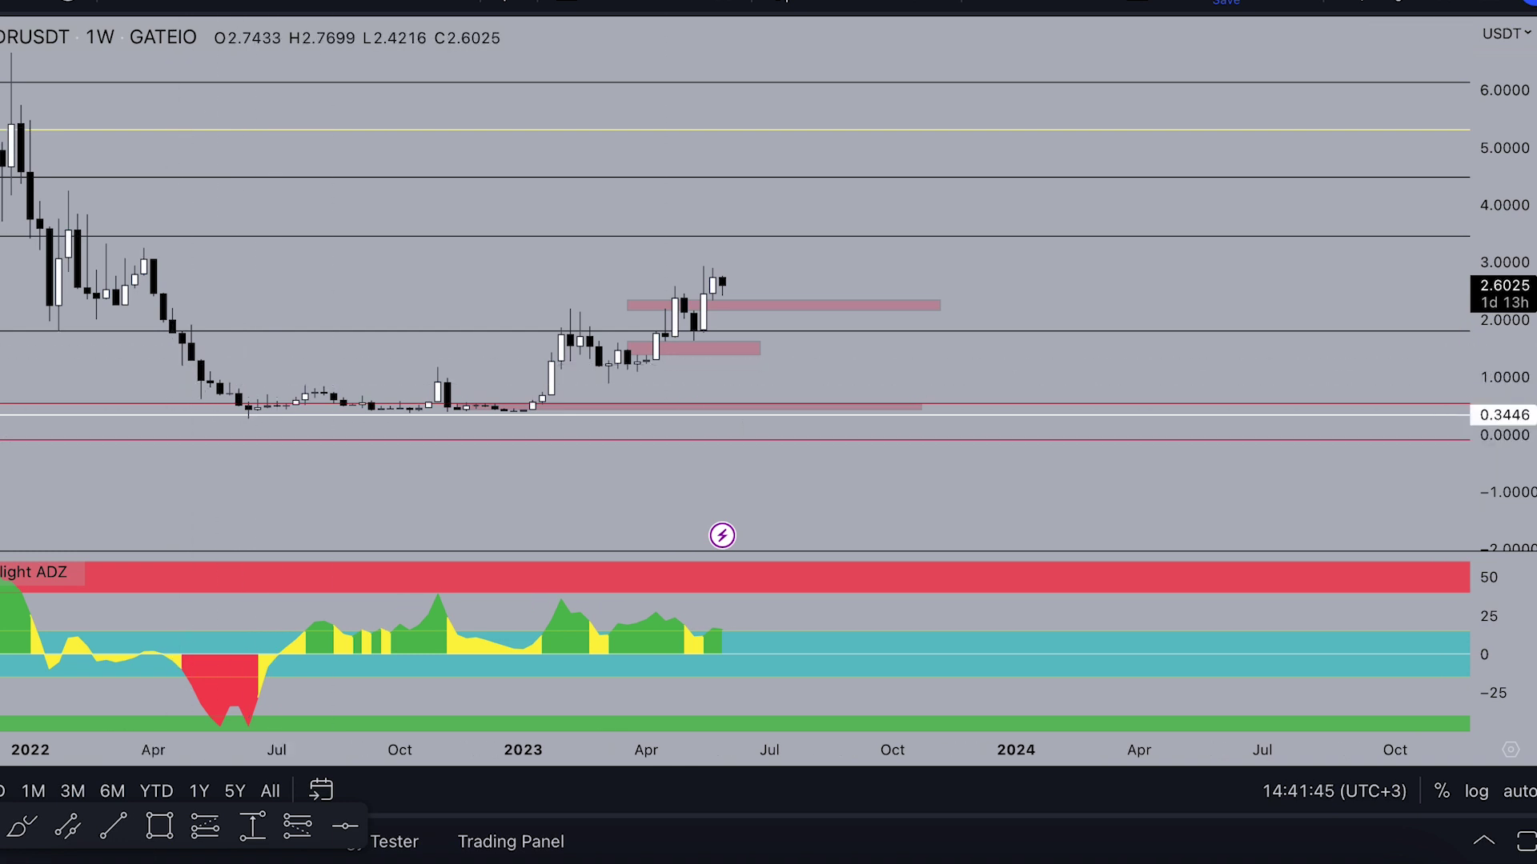
scroll(294, 726, down, 1)
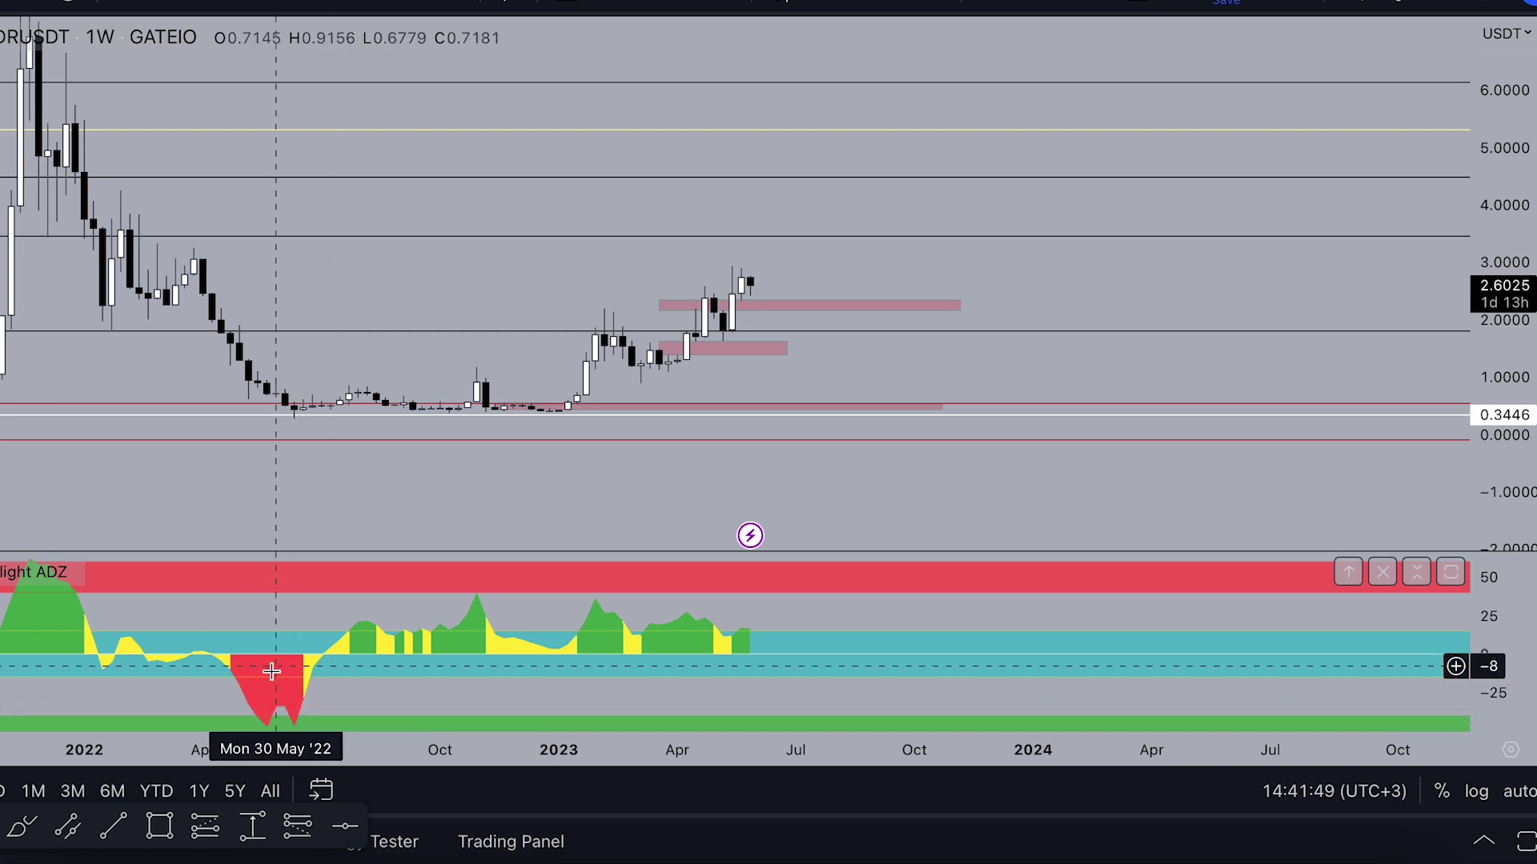
scroll(276, 672, down, 2)
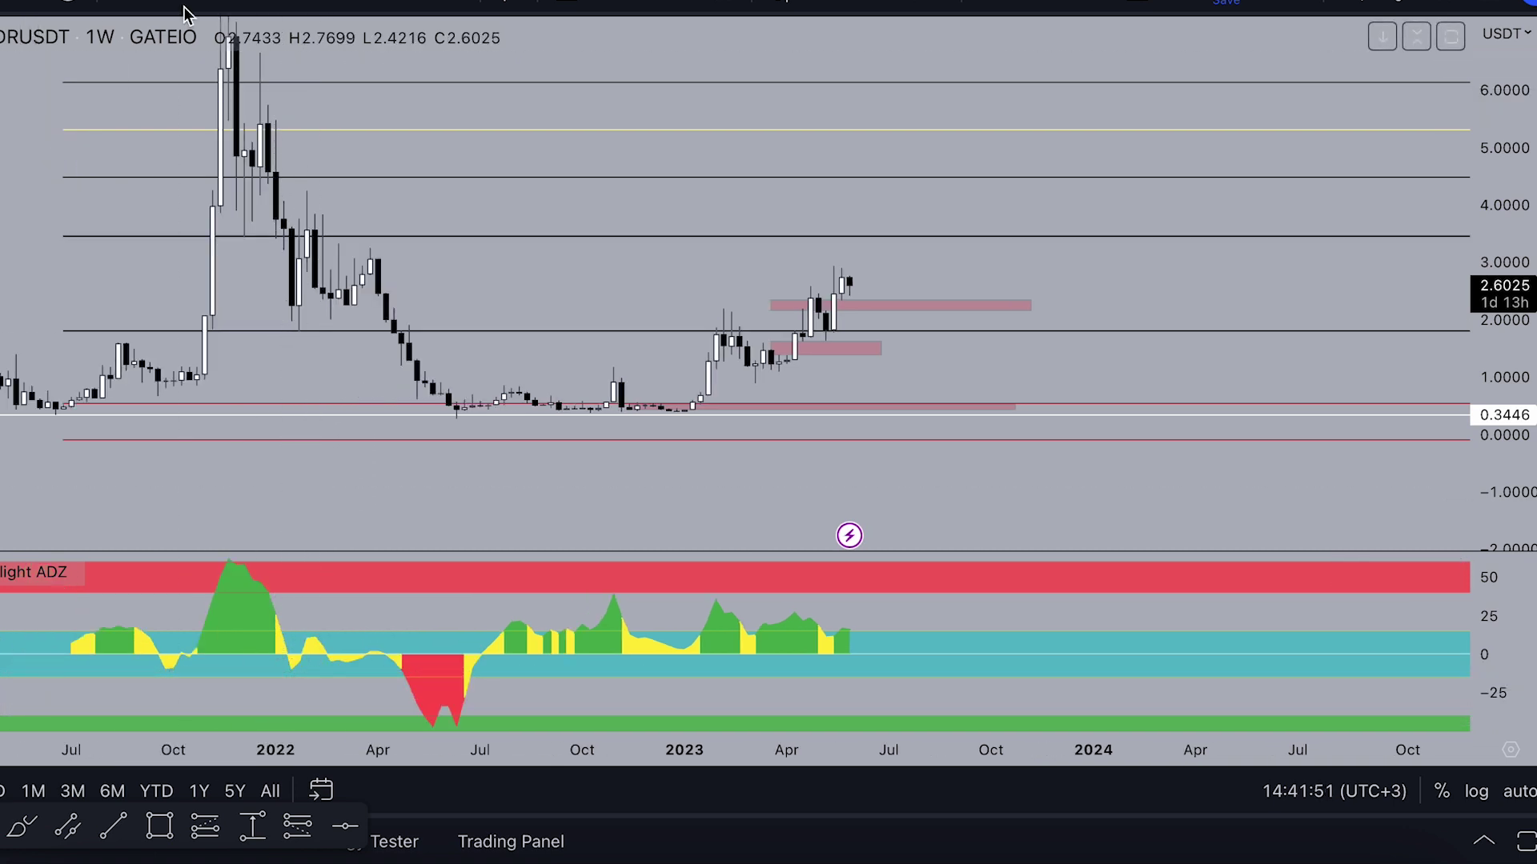
Replace the ADZ indicator with Crypto4light Direction from the invite-only scripts
mouse_move(26, 576)
click(191, 572)
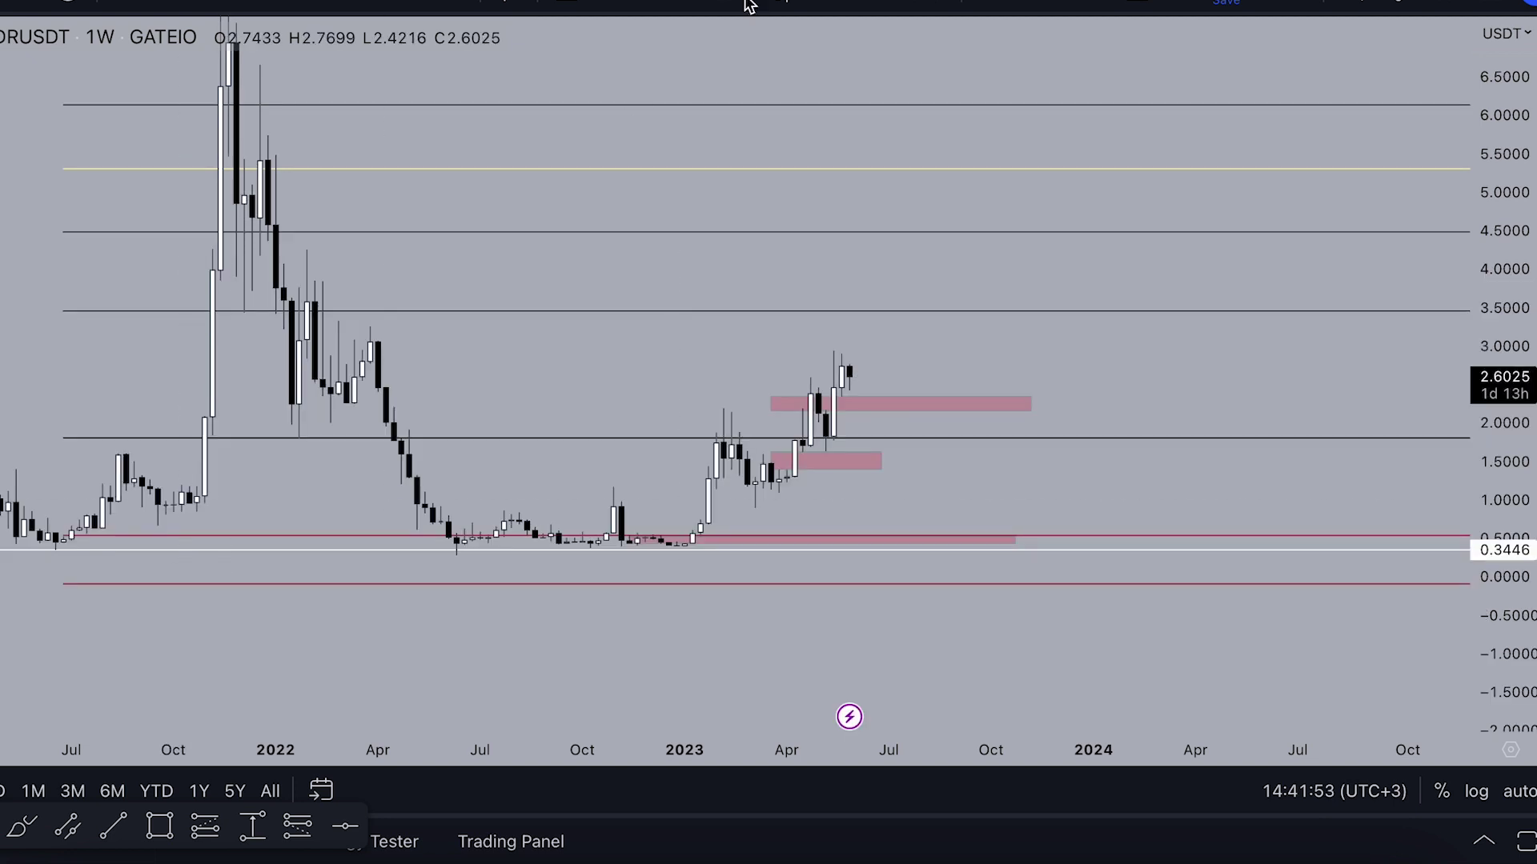
click(642, 2)
click(590, 308)
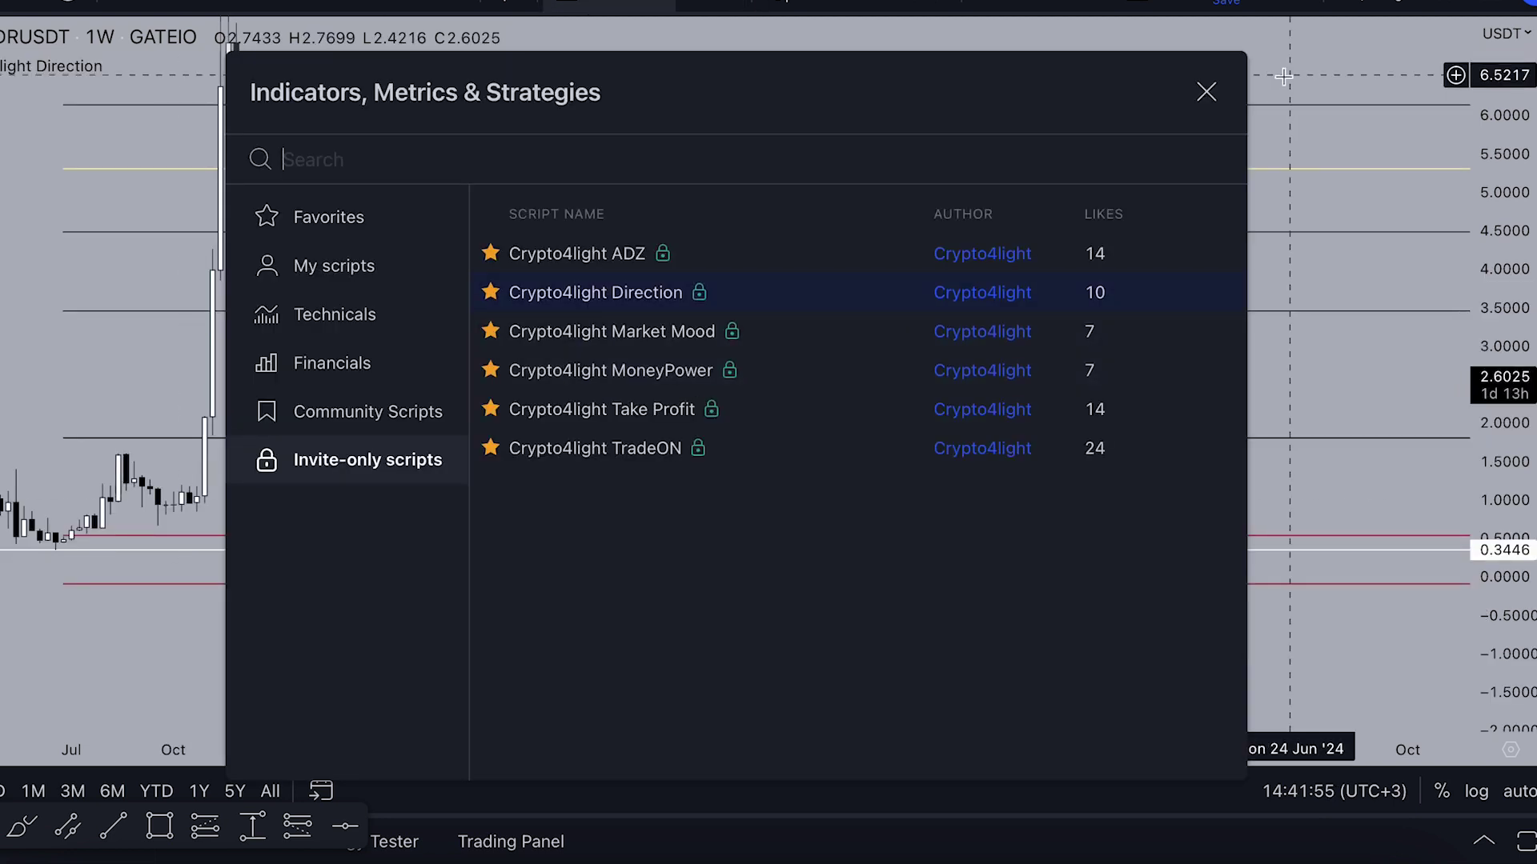
click(1205, 94)
Circle the area between the Direction indicator's 0 level and the dotted red line at its latest reading, and delete the stroke
scroll(665, 473, down, 1)
scroll(737, 446, up, 2)
scroll(740, 440, down, 3)
scroll(823, 398, up, 3)
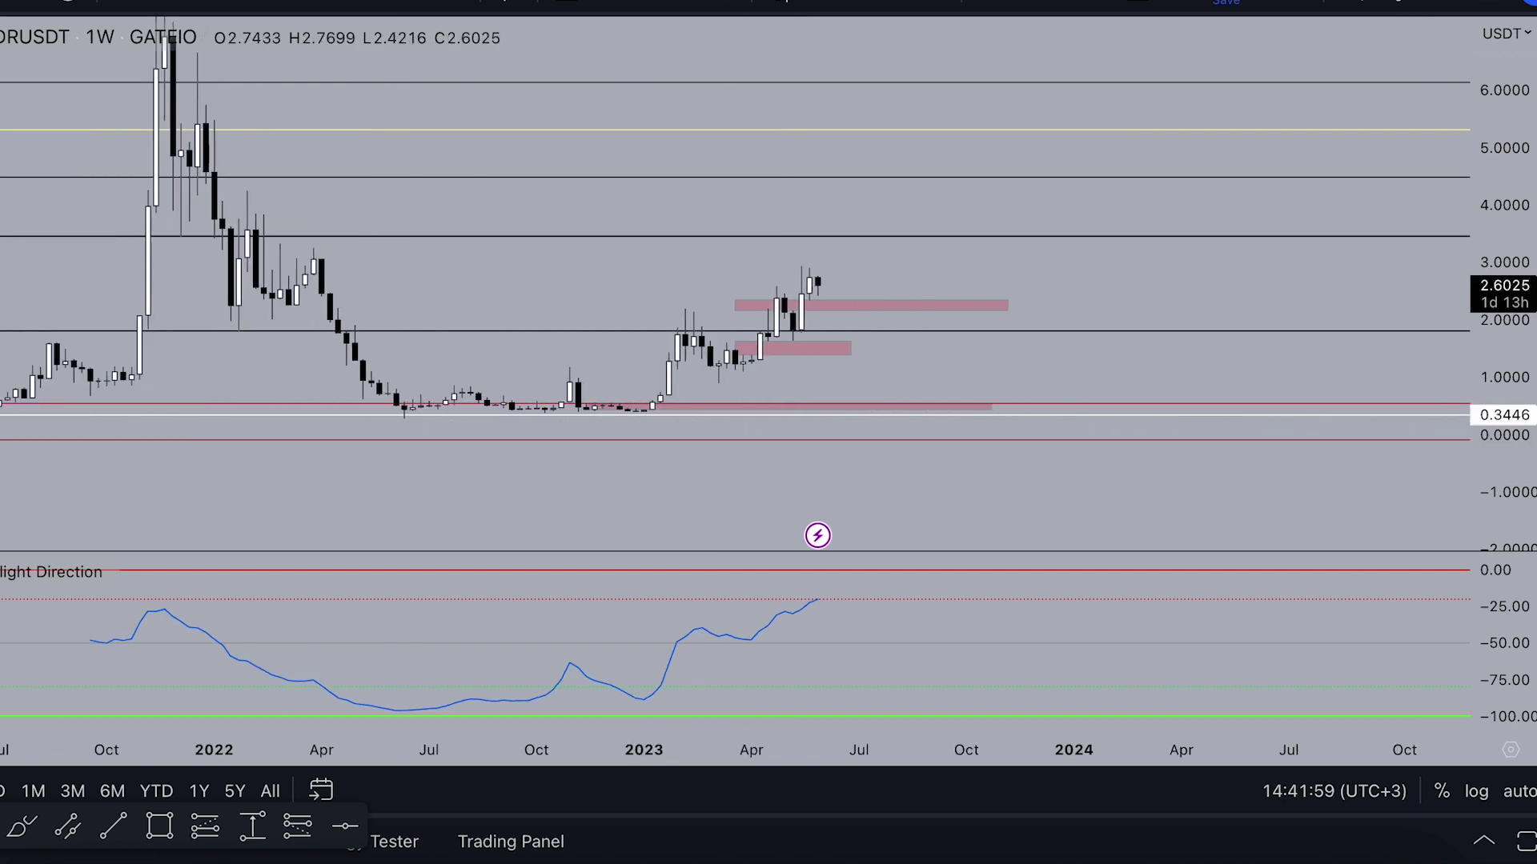
mouse_move(913, 569)
mouse_down()
mouse_move(824, 597)
mouse_move(991, 598)
mouse_up()
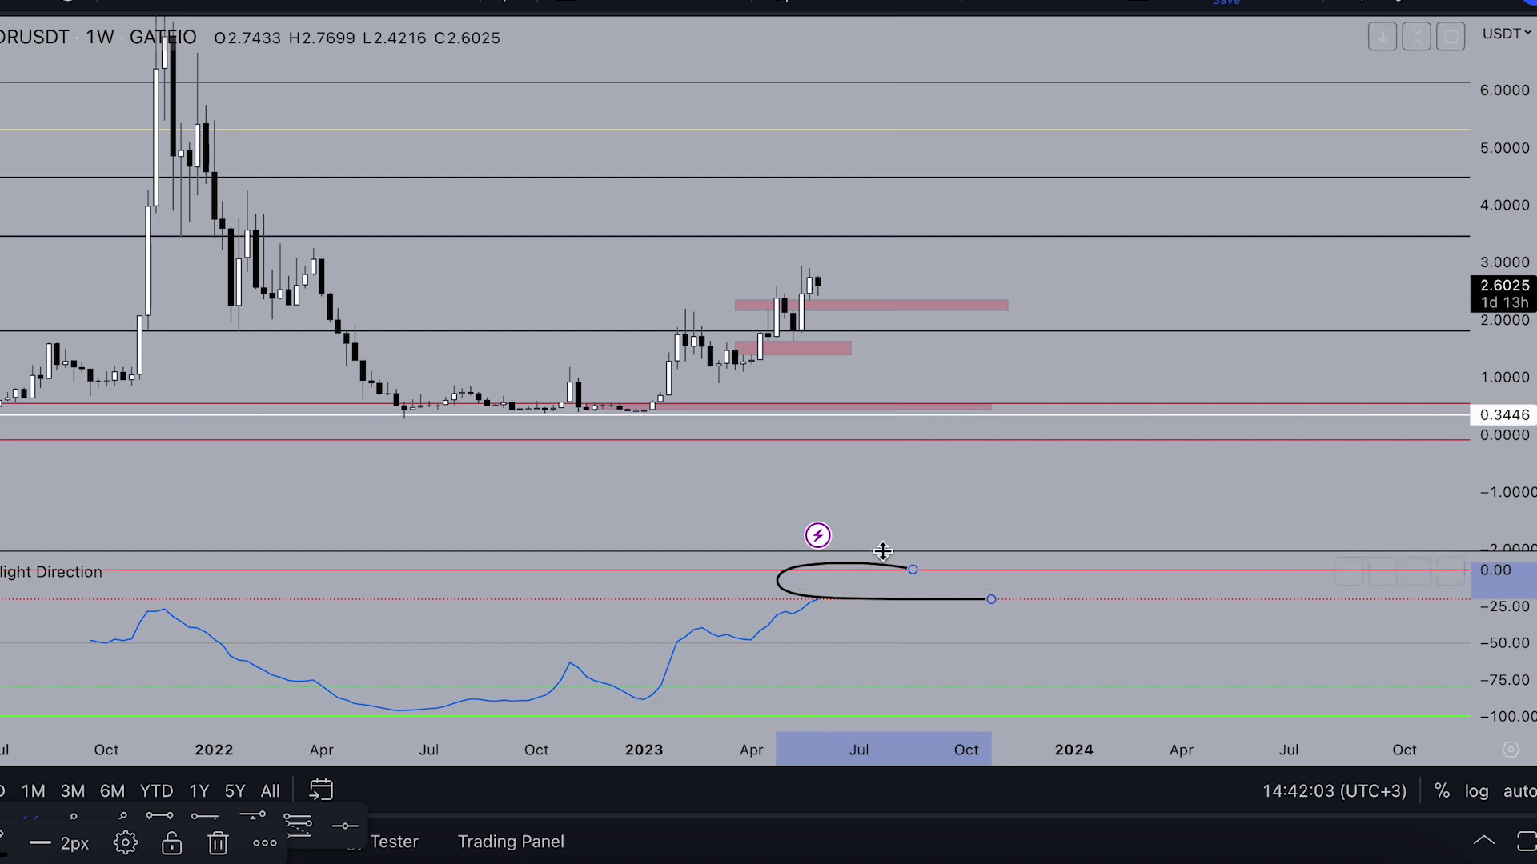
key(Delete)
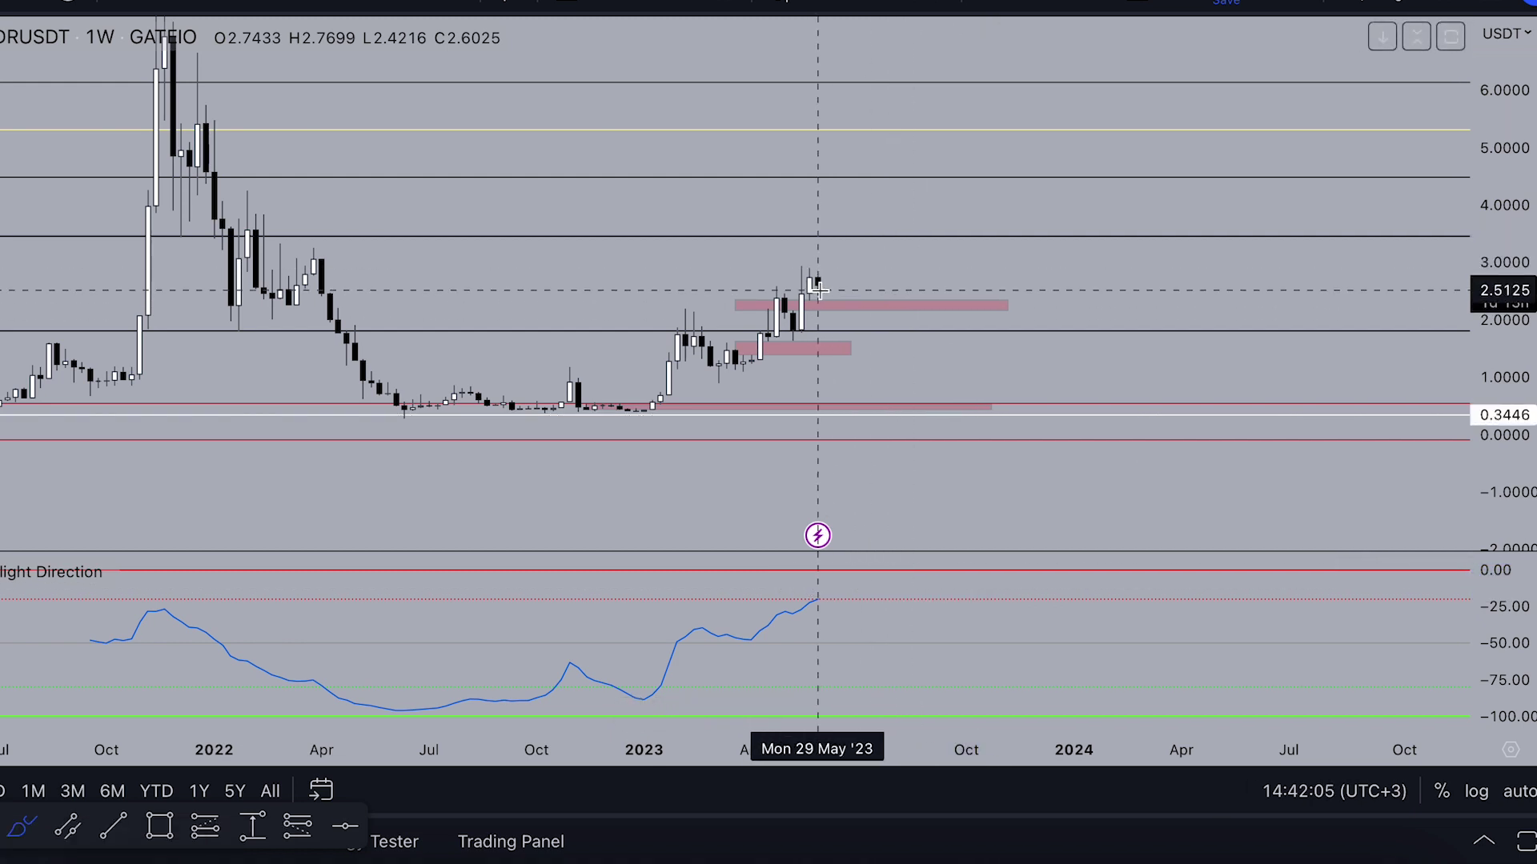
Delete the white horizontal line at 0.3446 USDT from the price chart
scroll(819, 290, down, 3)
scroll(260, 232, down, 1)
drag(256, 216, 1, 253)
drag(1495, 253, 1493, 333)
drag(1401, 267, 1230, 304)
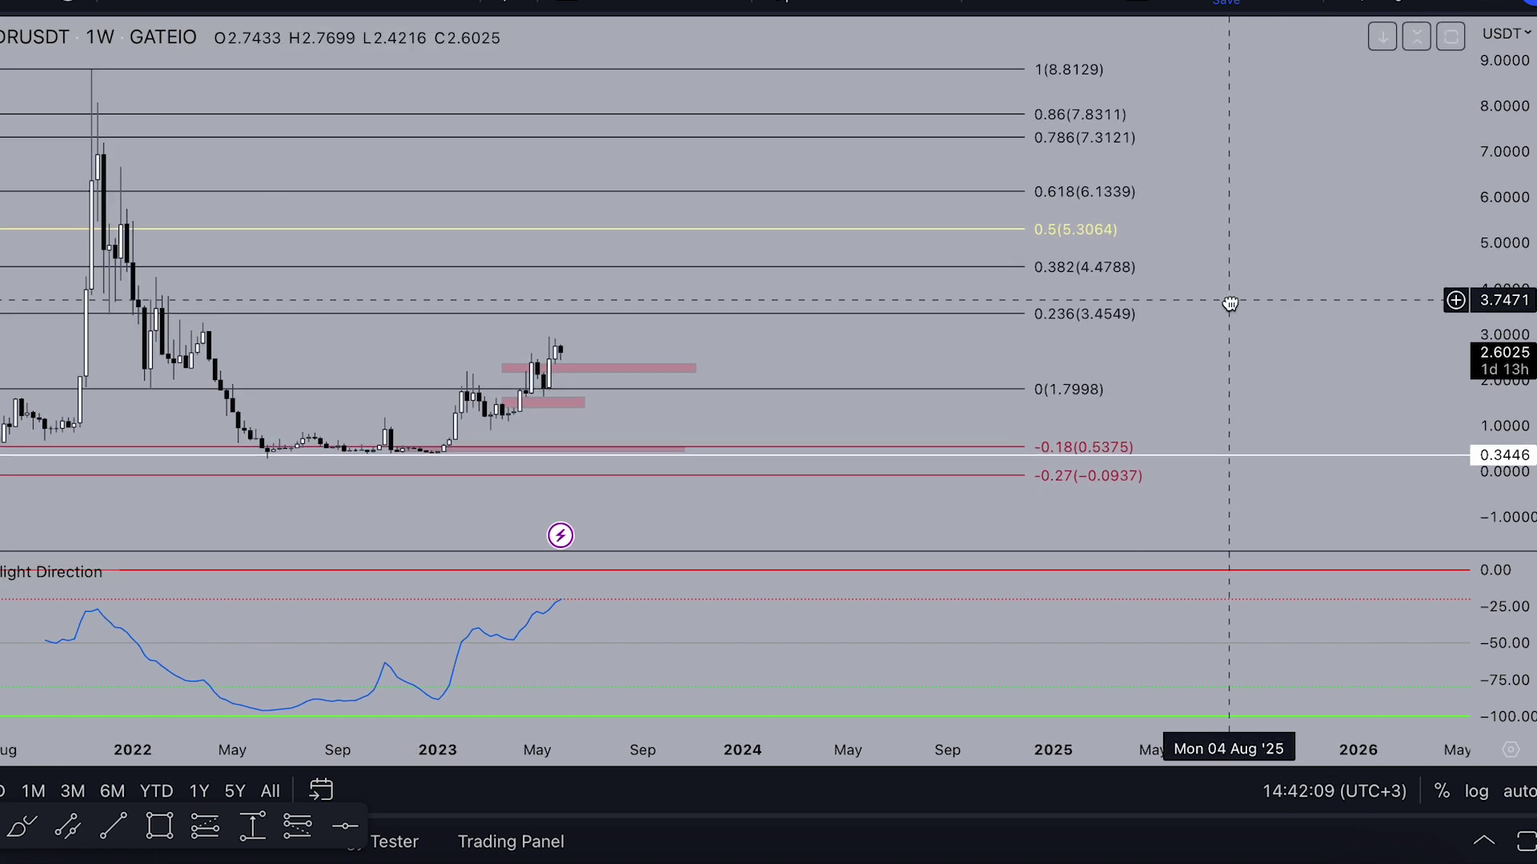
scroll(1230, 304, left, 8)
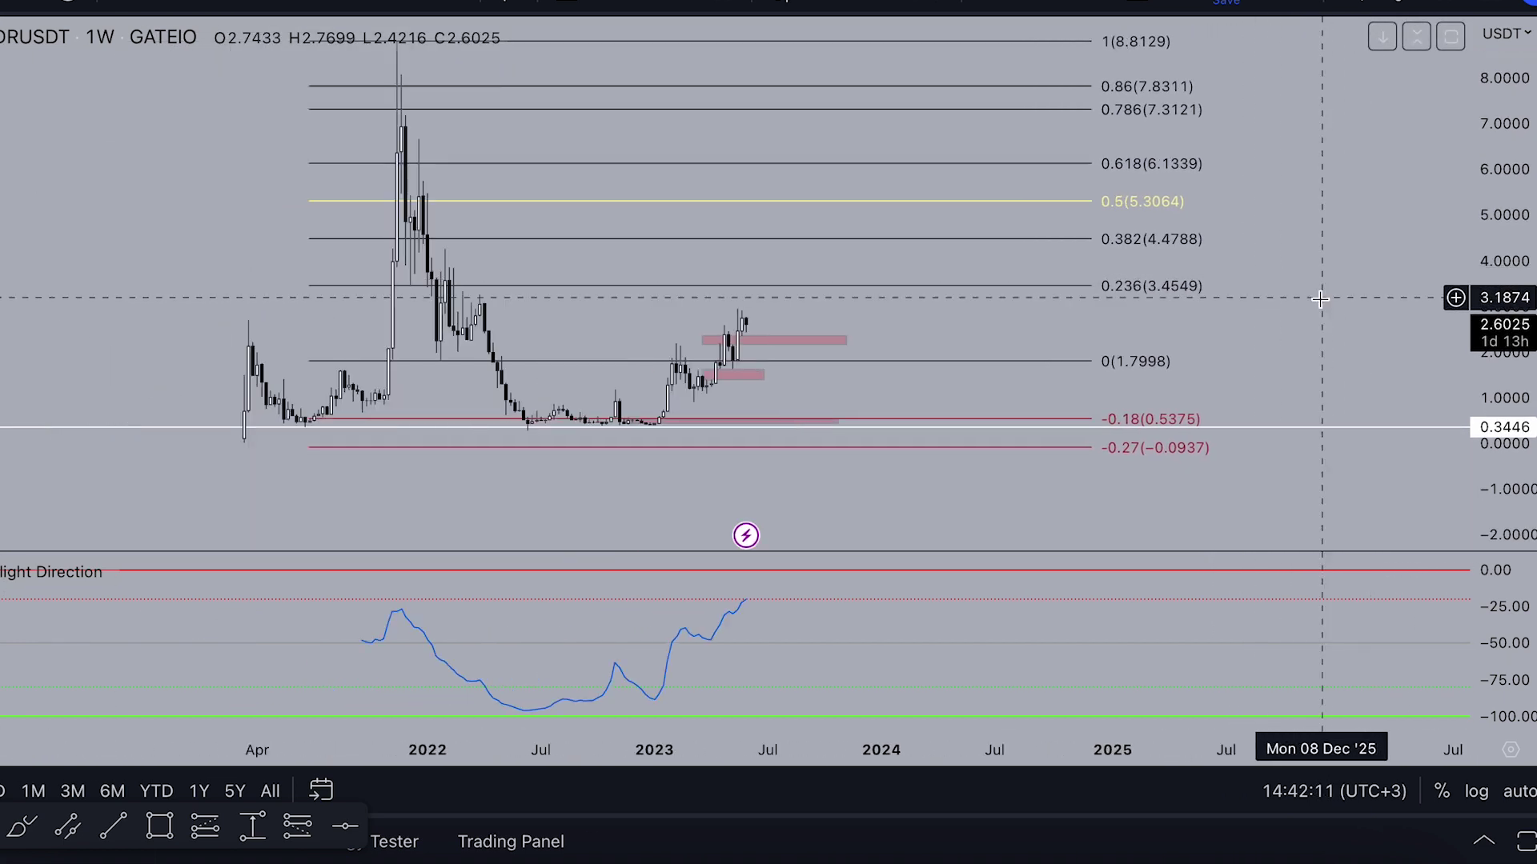
click(1316, 429)
key(Delete)
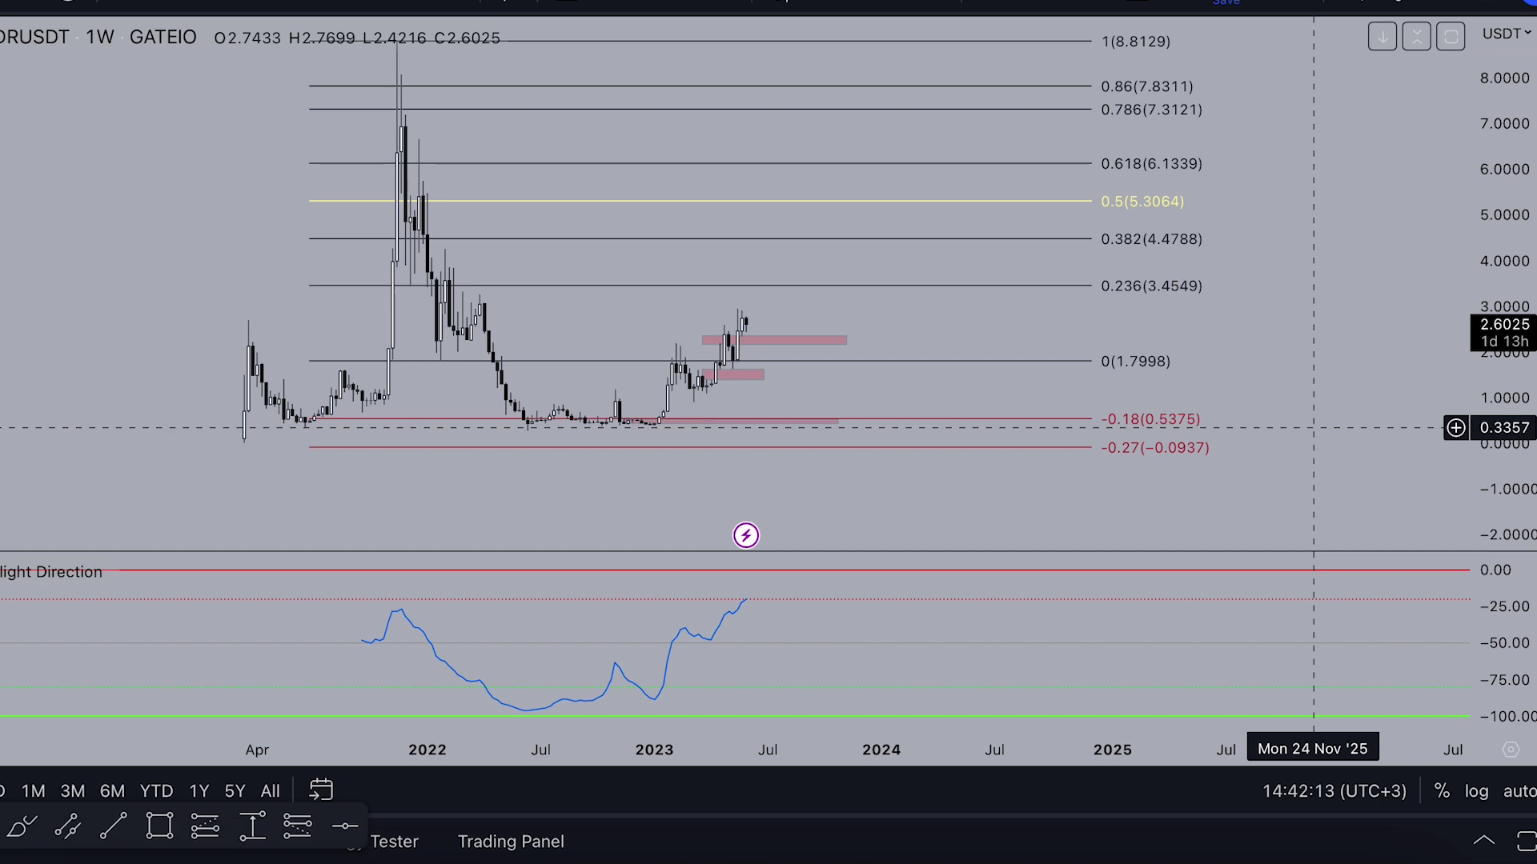
drag(1337, 272, 1248, 344)
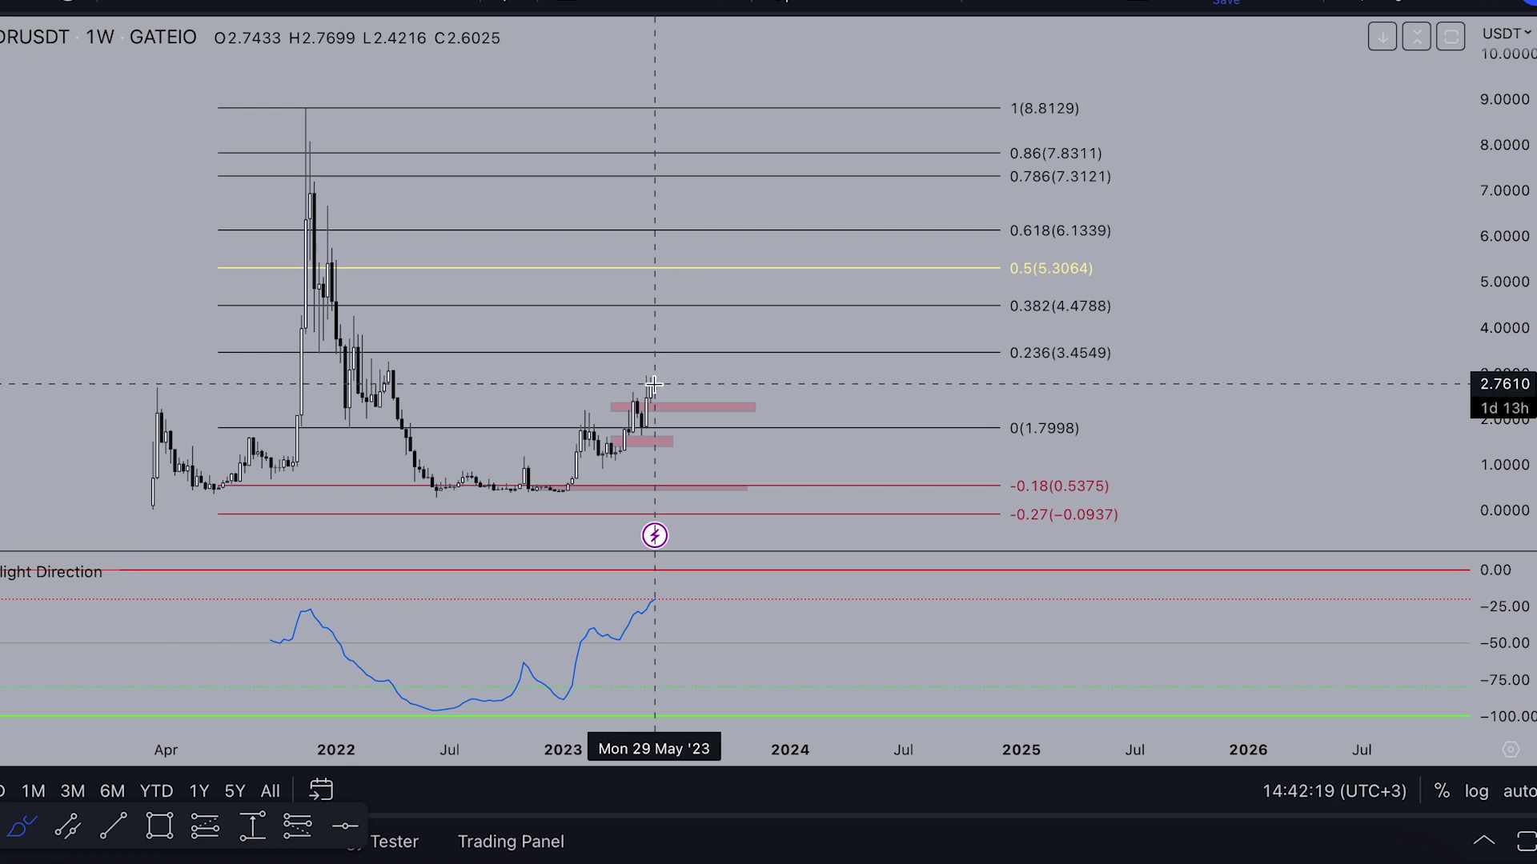
Sketch a projected price path from the latest candle up to the 0.5 Fibonacci level and back down towards -0.18, and remove the strokes
drag(654, 386, 734, 268)
mouse_move(842, 250)
mouse_down()
mouse_move(671, 258)
mouse_move(865, 274)
mouse_up()
mouse_move(727, 278)
mouse_down()
mouse_move(829, 473)
mouse_move(882, 499)
mouse_up()
mouse_move(586, 473)
mouse_down()
mouse_move(635, 473)
mouse_move(576, 464)
mouse_up()
click(1001, 3)
click(1000, 4)
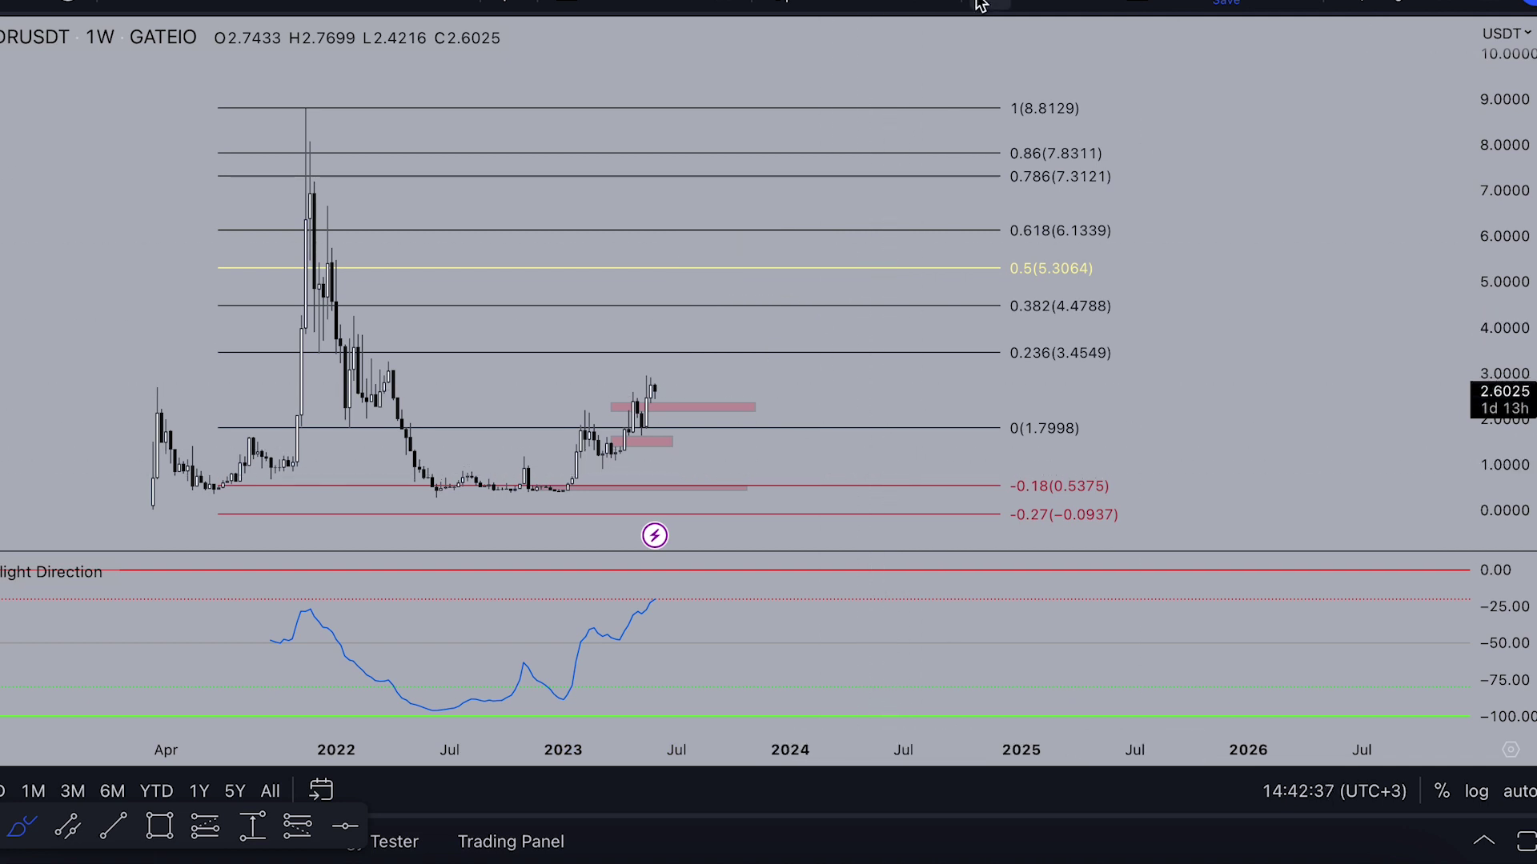
Replace the Direction indicator with Crypto4light Market Mood and fit the full price history beside it
scroll(560, 611, left, 3)
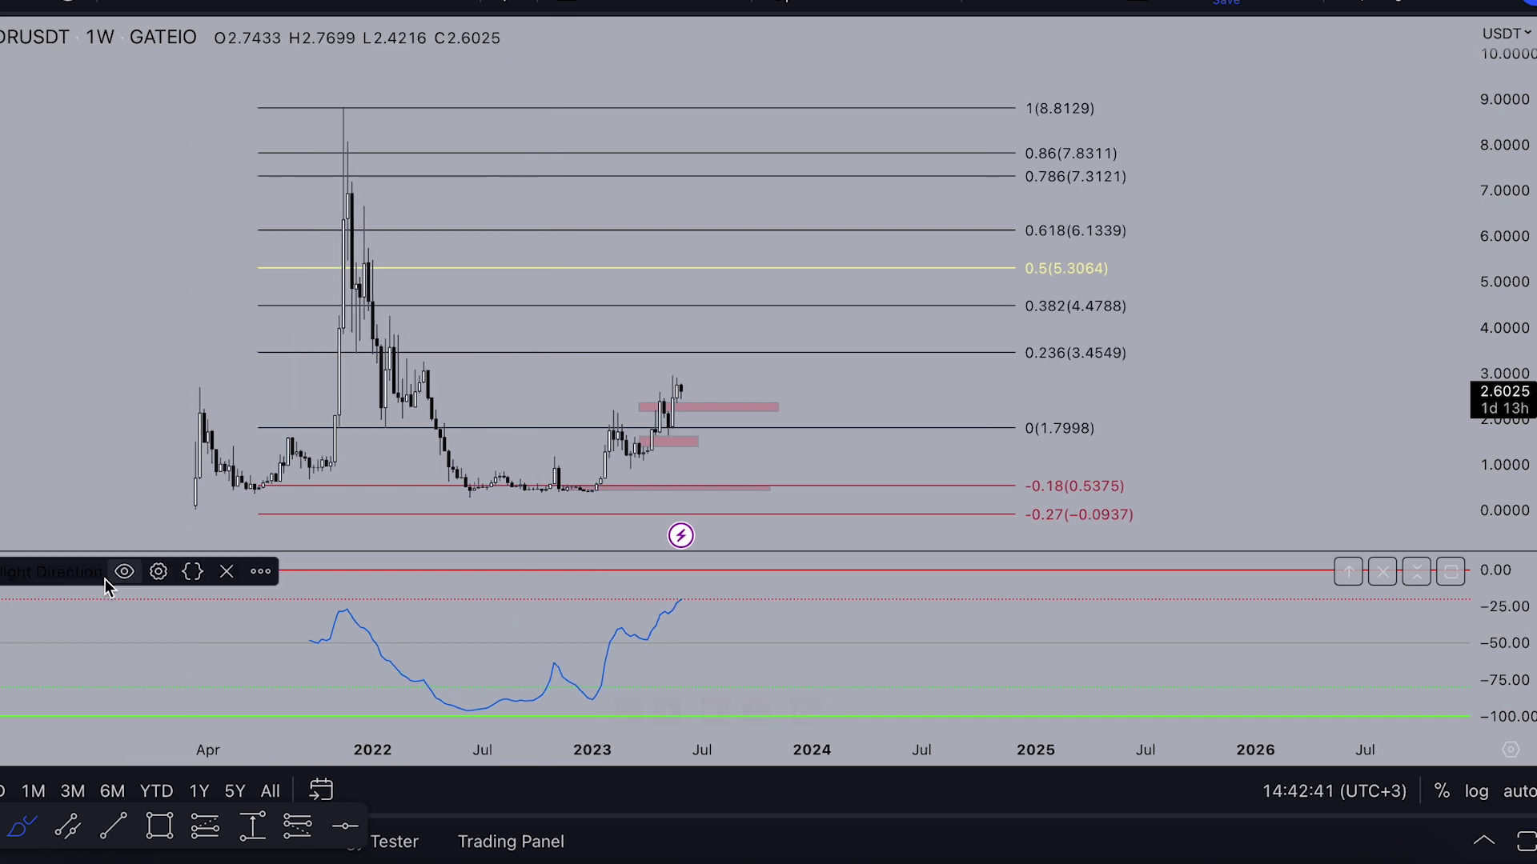
mouse_move(2, 578)
click(218, 572)
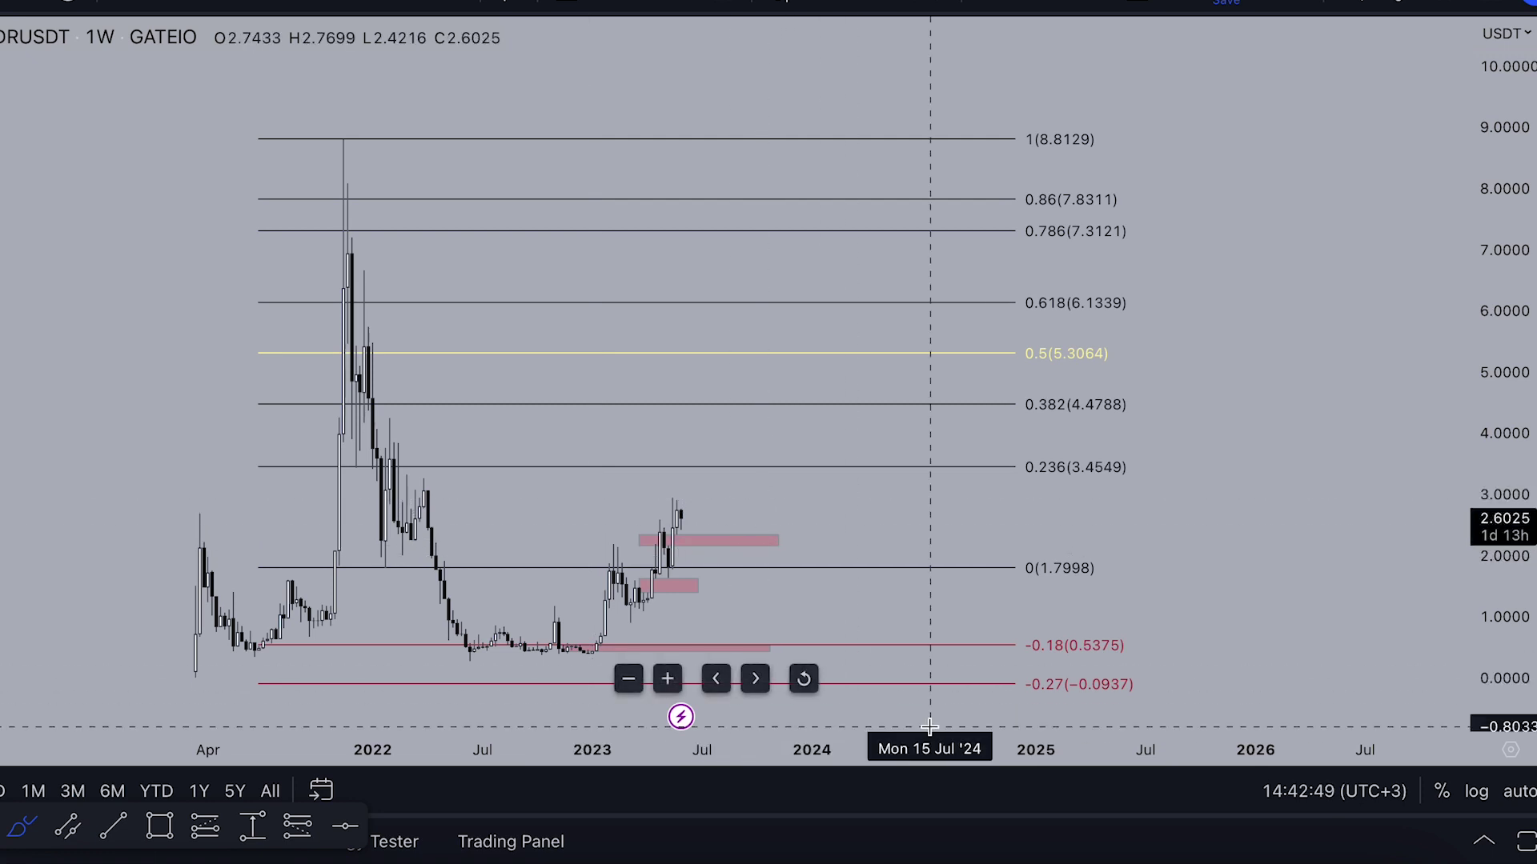
key(Escape)
scroll(15, 87, up, 1)
drag(1510, 298, 1515, 434)
drag(1306, 373, 1328, 337)
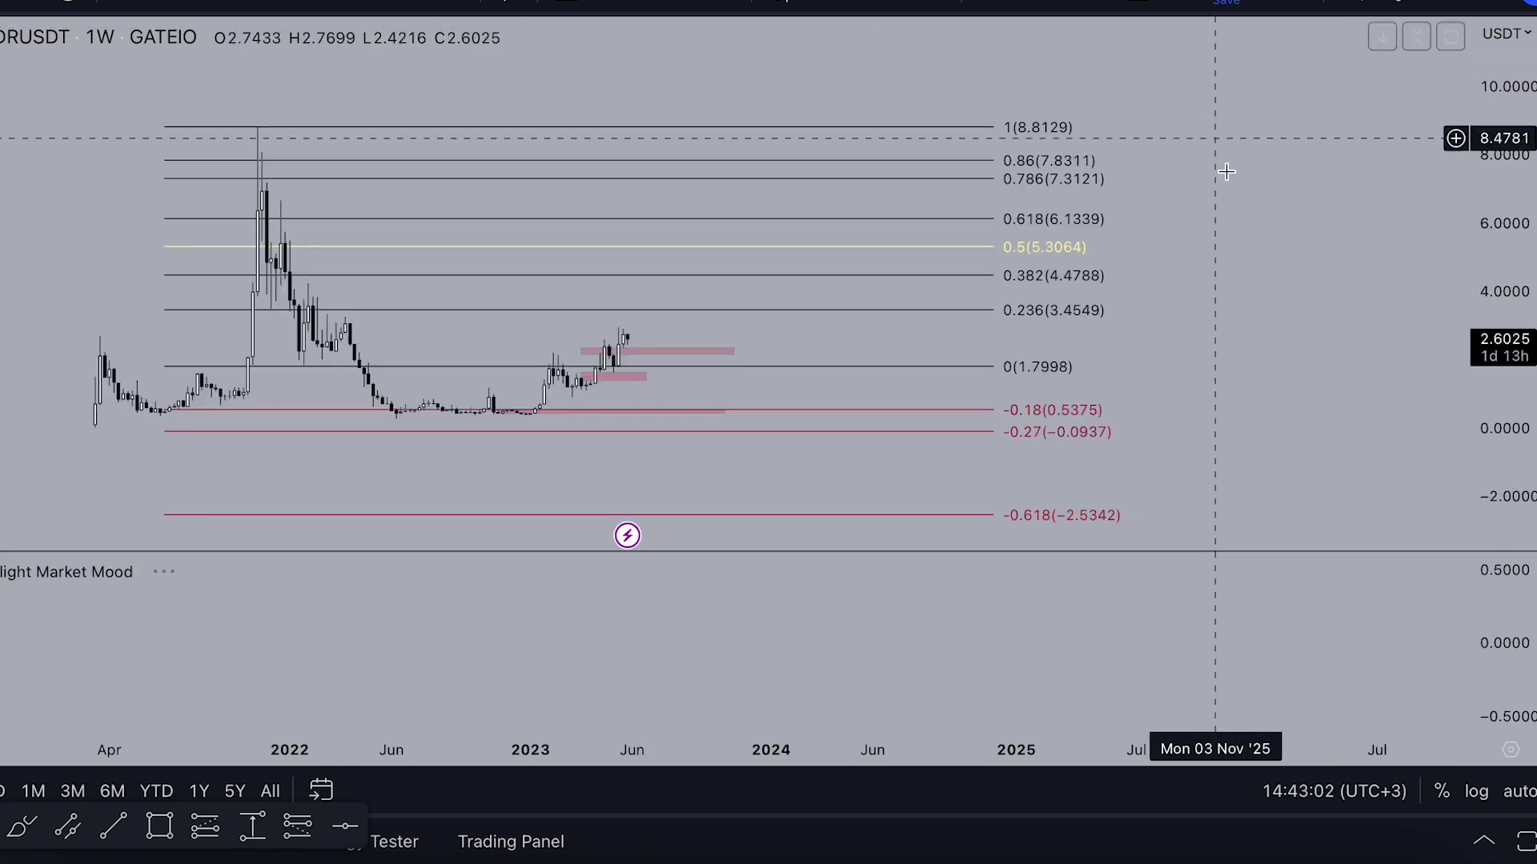
scroll(1229, 236, up, 1)
drag(1218, 236, 1361, 240)
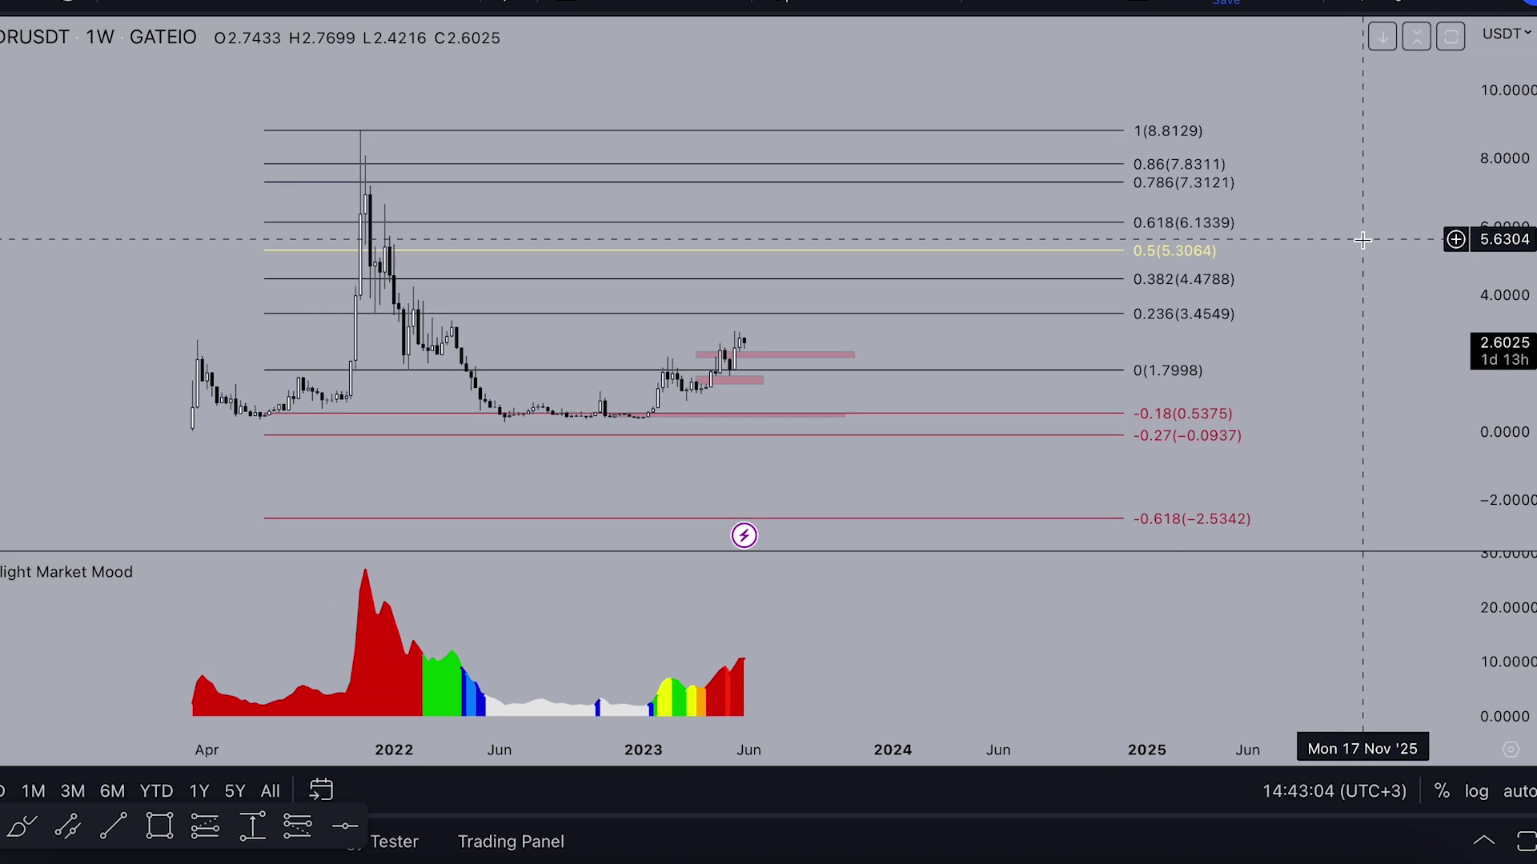
Compare the Market Mood indicator's colour zones with the weekly candles from the 2021 peak to mid-2023
scroll(1362, 239, up, 1)
click(22, 826)
scroll(655, 695, up, 3)
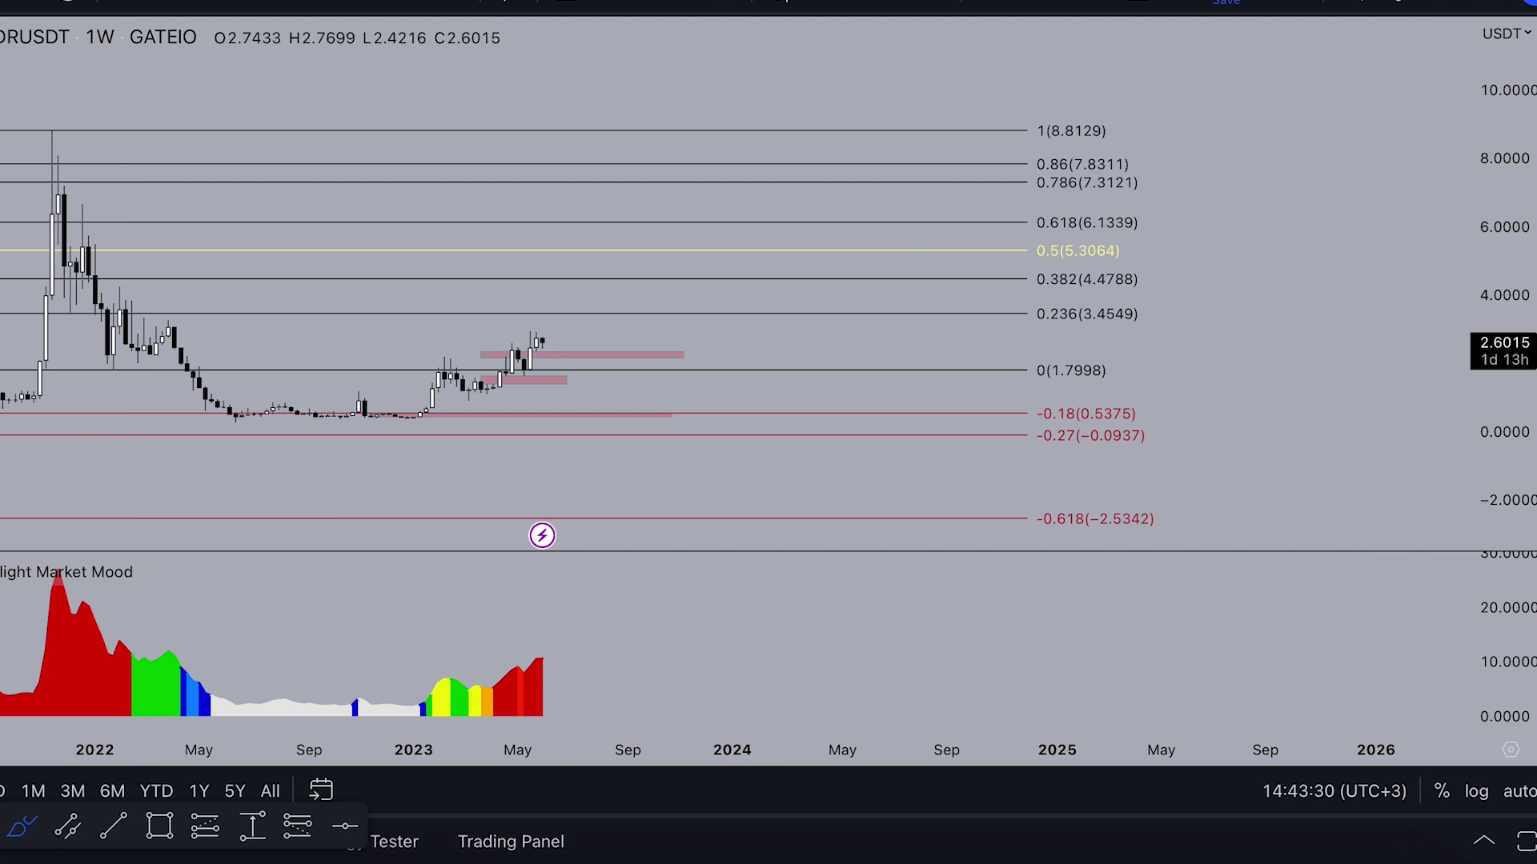
click(22, 826)
scroll(315, 357, up, 1)
scroll(320, 136, down, 3)
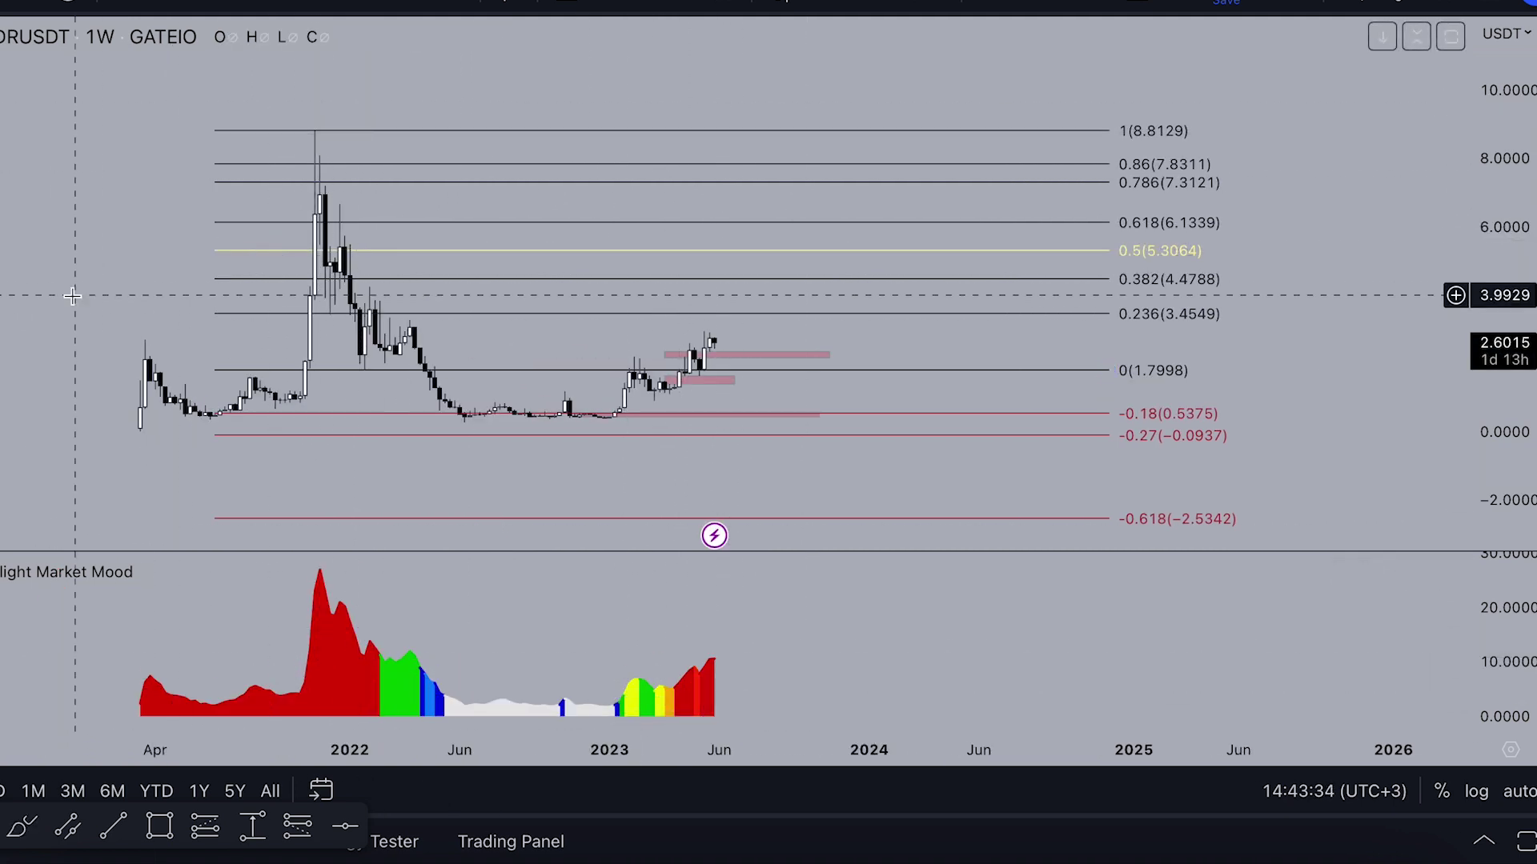
Replace the Market Mood indicator with Crypto4light TradeON from the invite-only scripts
click(291, 572)
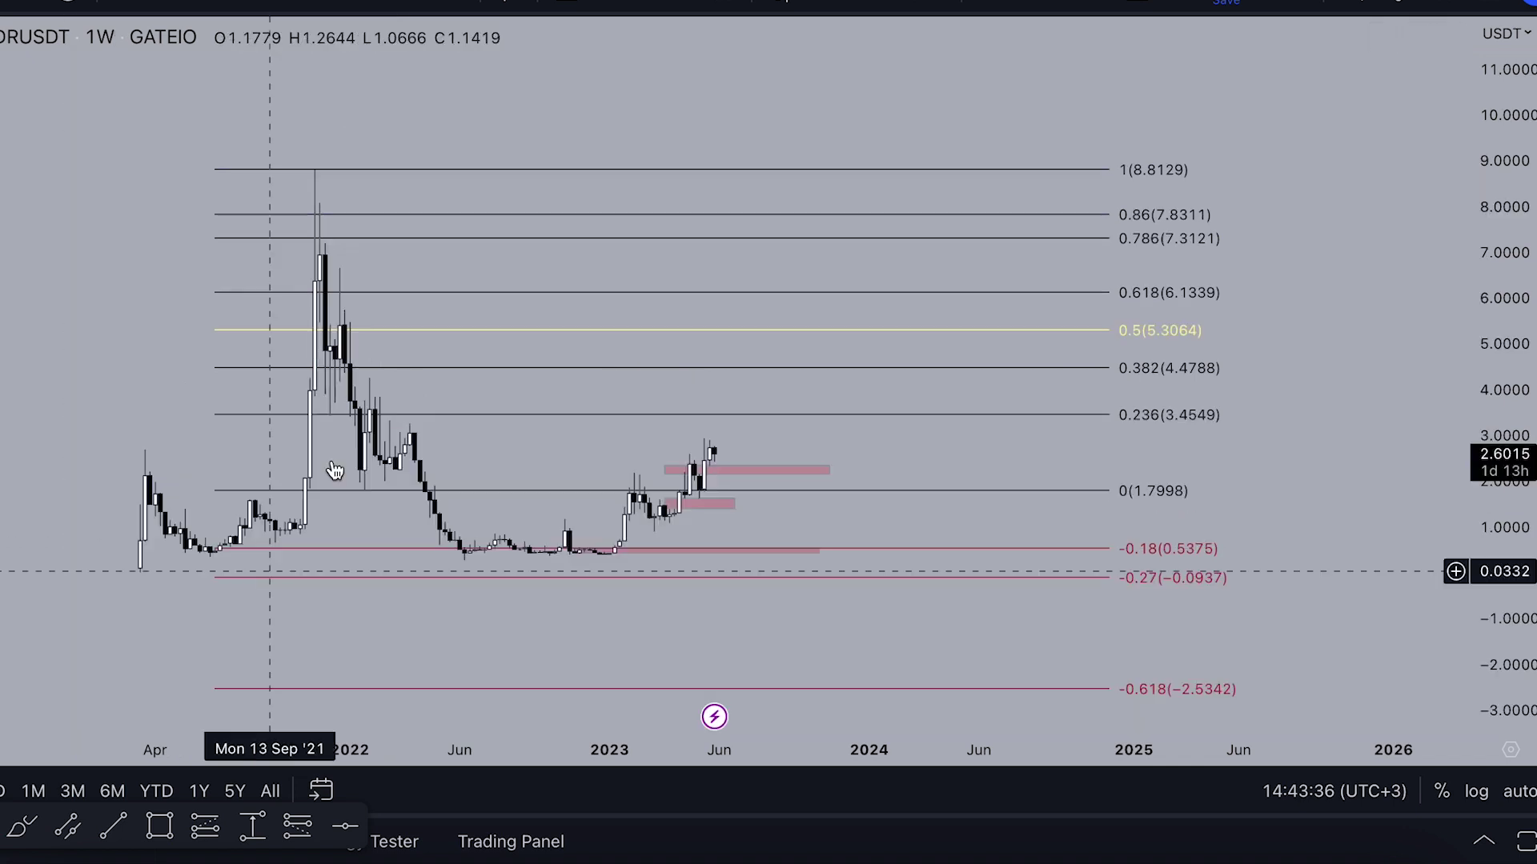
click(637, 9)
click(640, 446)
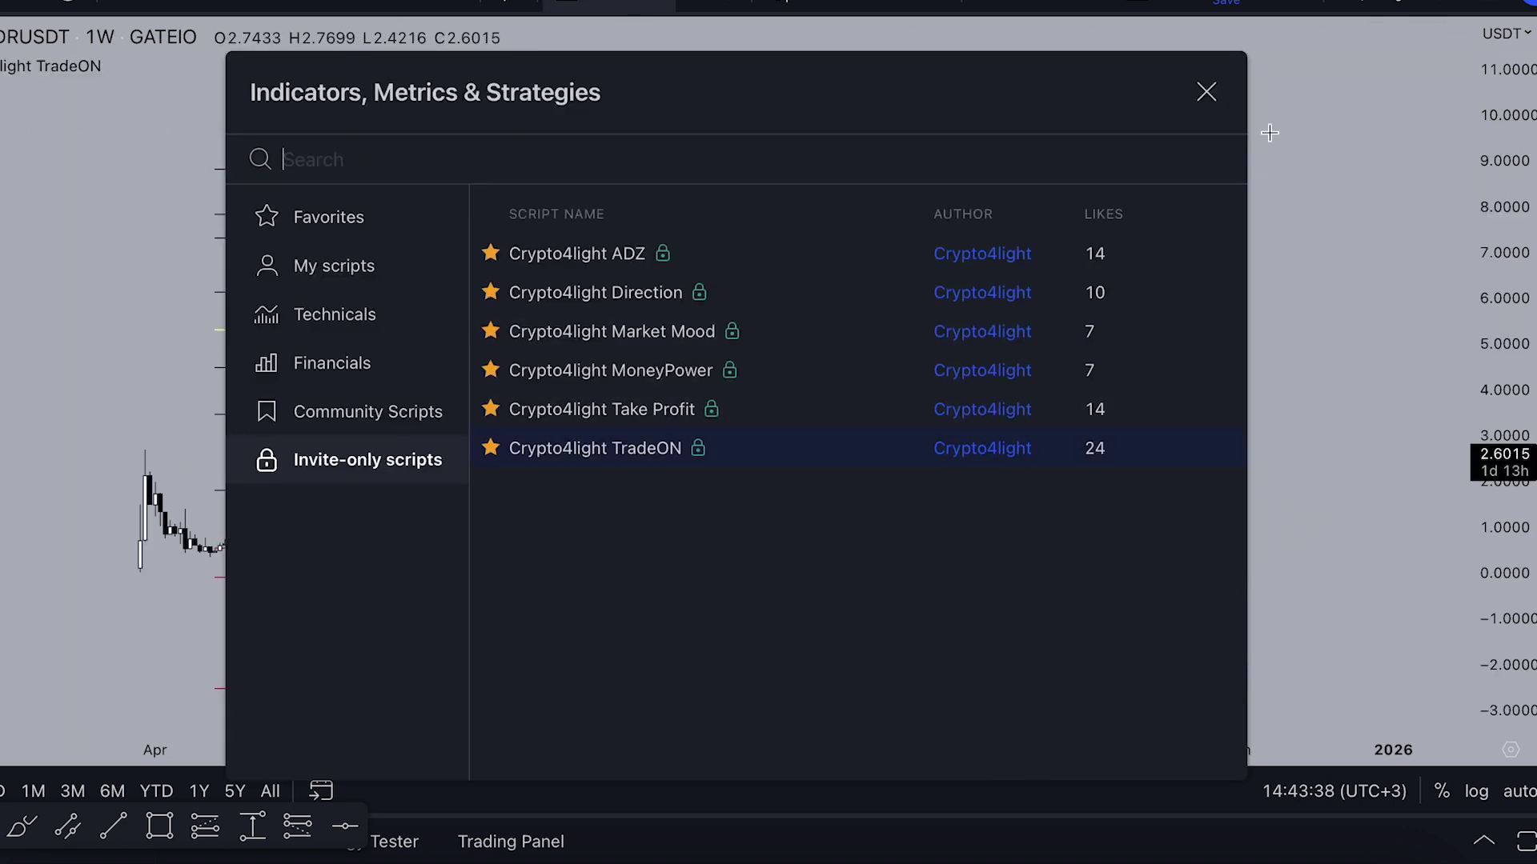
click(1206, 94)
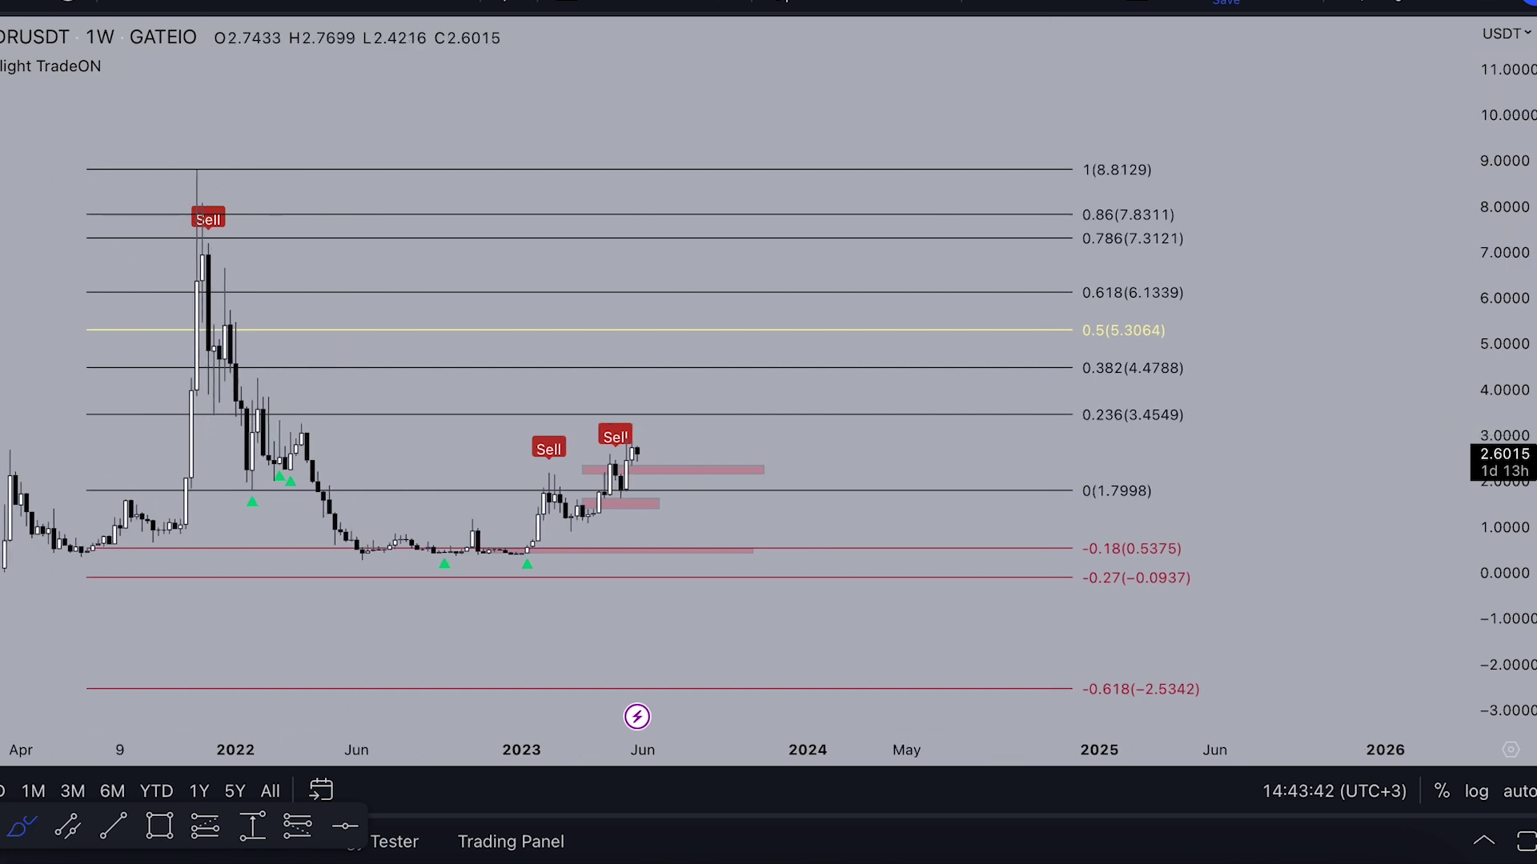
drag(378, 112, 476, 120)
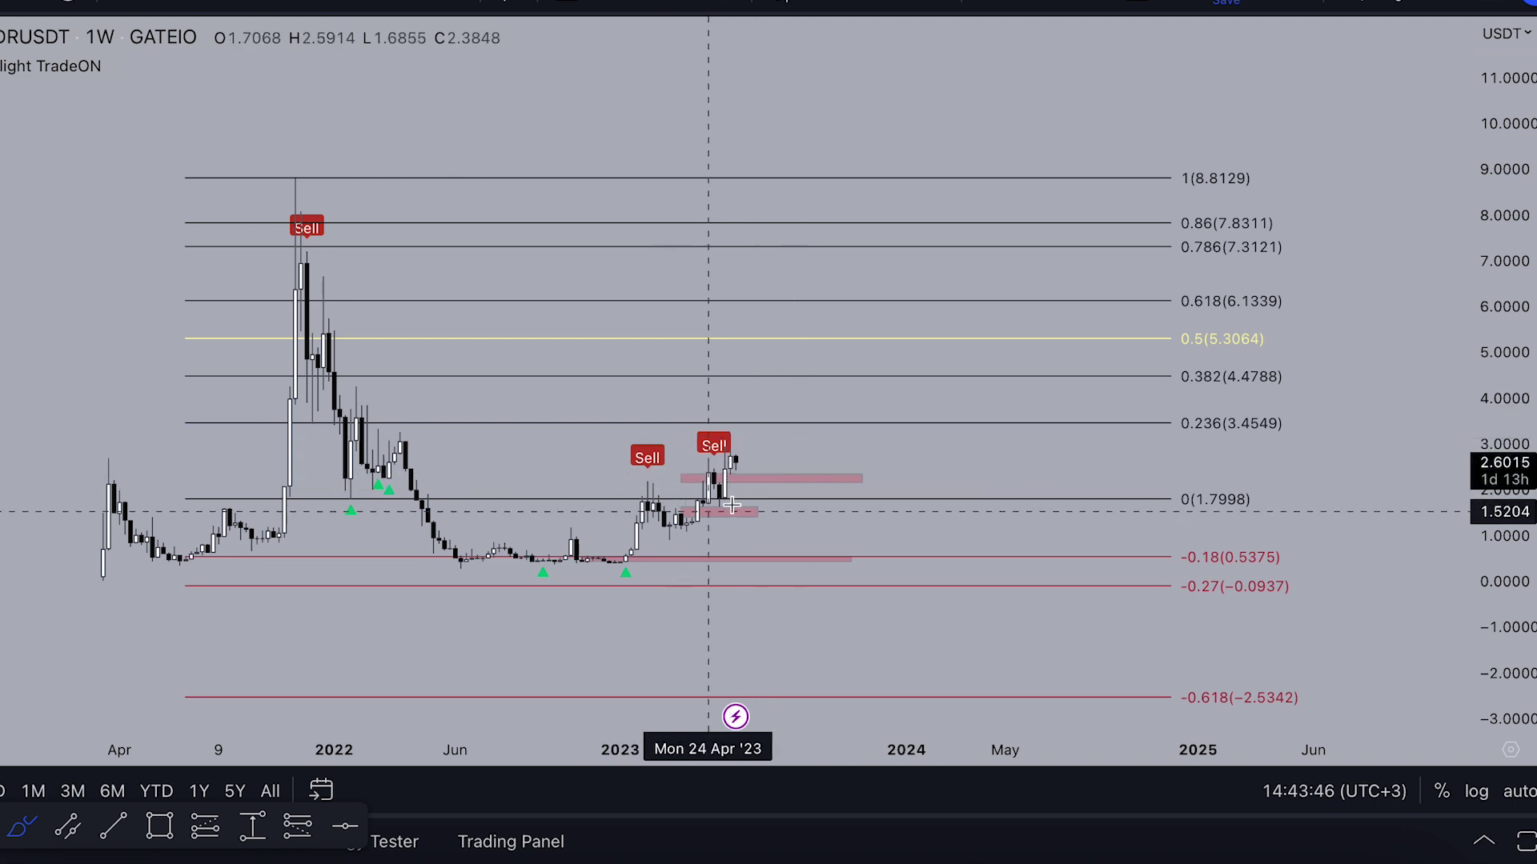
Circle the TradeON Sell label at the 2021 peak and the green triangles near the lows, and delete the strokes
mouse_move(645, 559)
mouse_down()
mouse_move(573, 585)
mouse_move(609, 574)
mouse_up()
key(Delete)
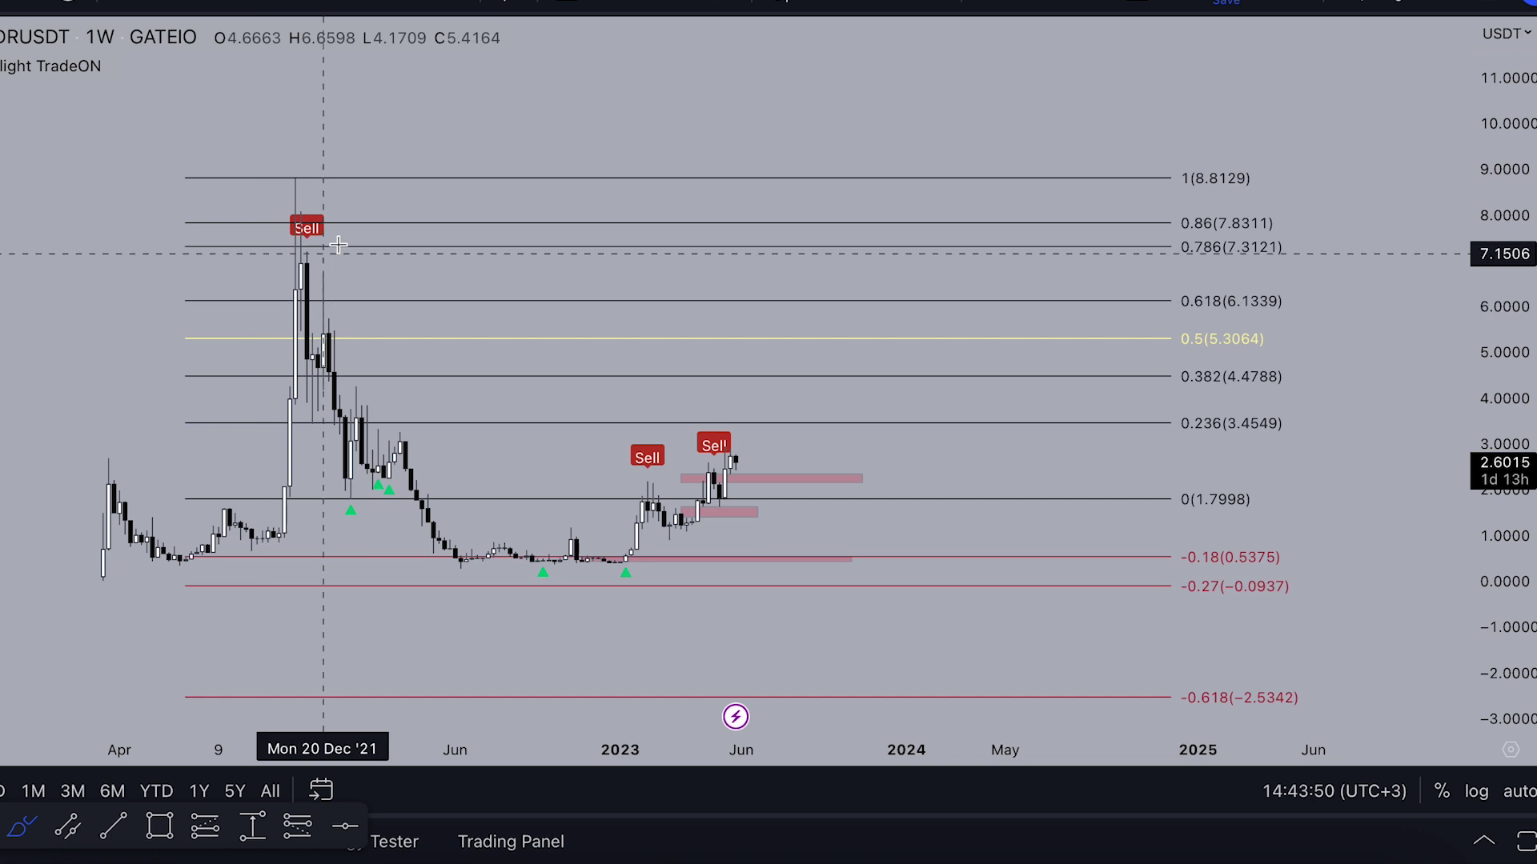
drag(333, 239, 345, 282)
mouse_move(637, 578)
mouse_down()
mouse_move(480, 494)
mouse_move(455, 564)
mouse_up()
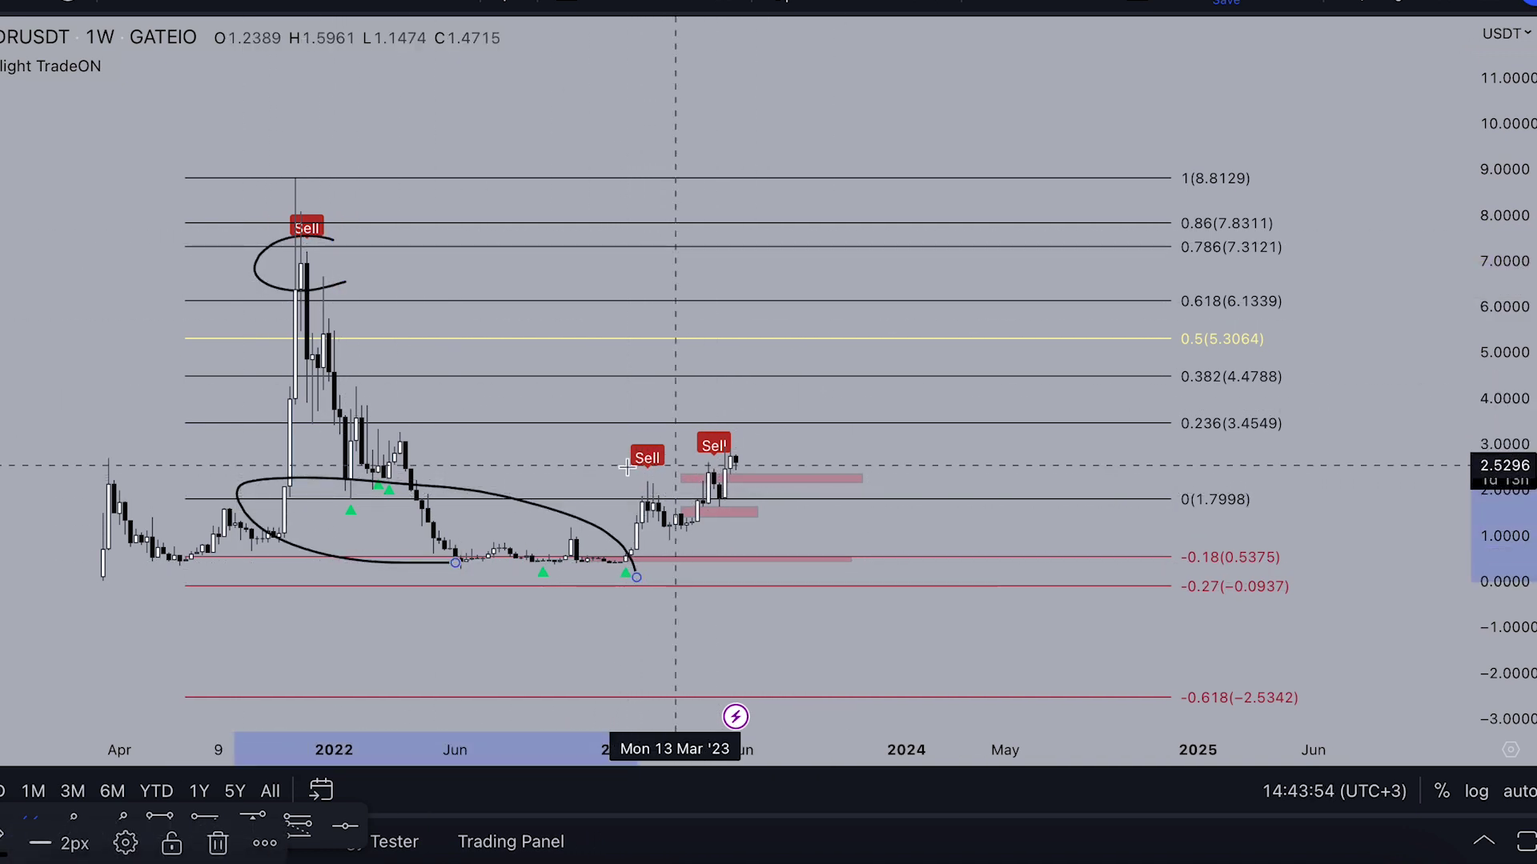
key(Delete)
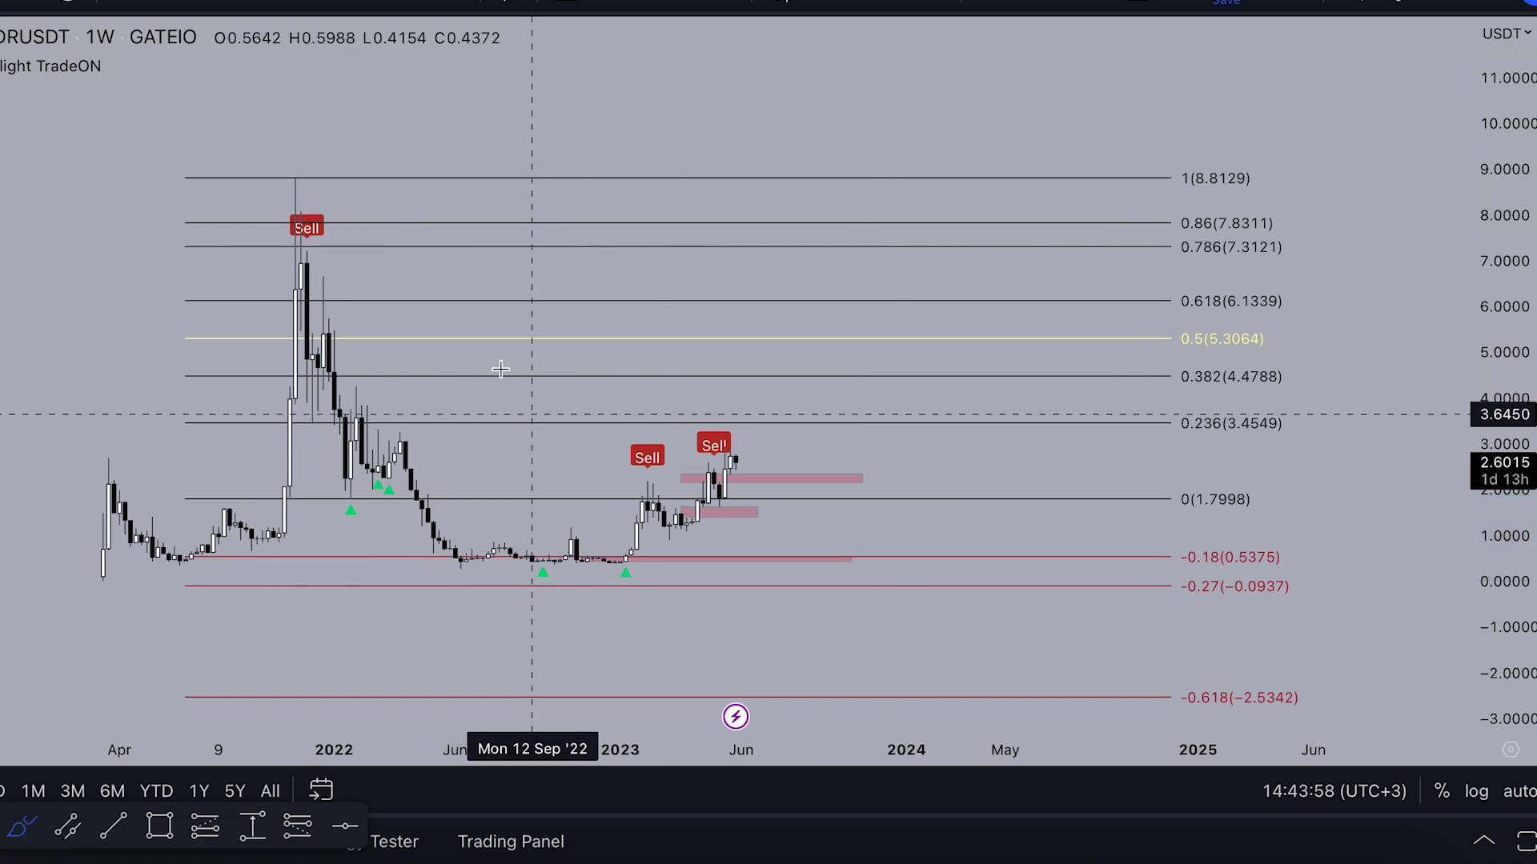
drag(341, 255, 356, 286)
mouse_move(643, 562)
mouse_down()
mouse_move(274, 512)
mouse_move(571, 559)
mouse_up()
drag(625, 488, 664, 478)
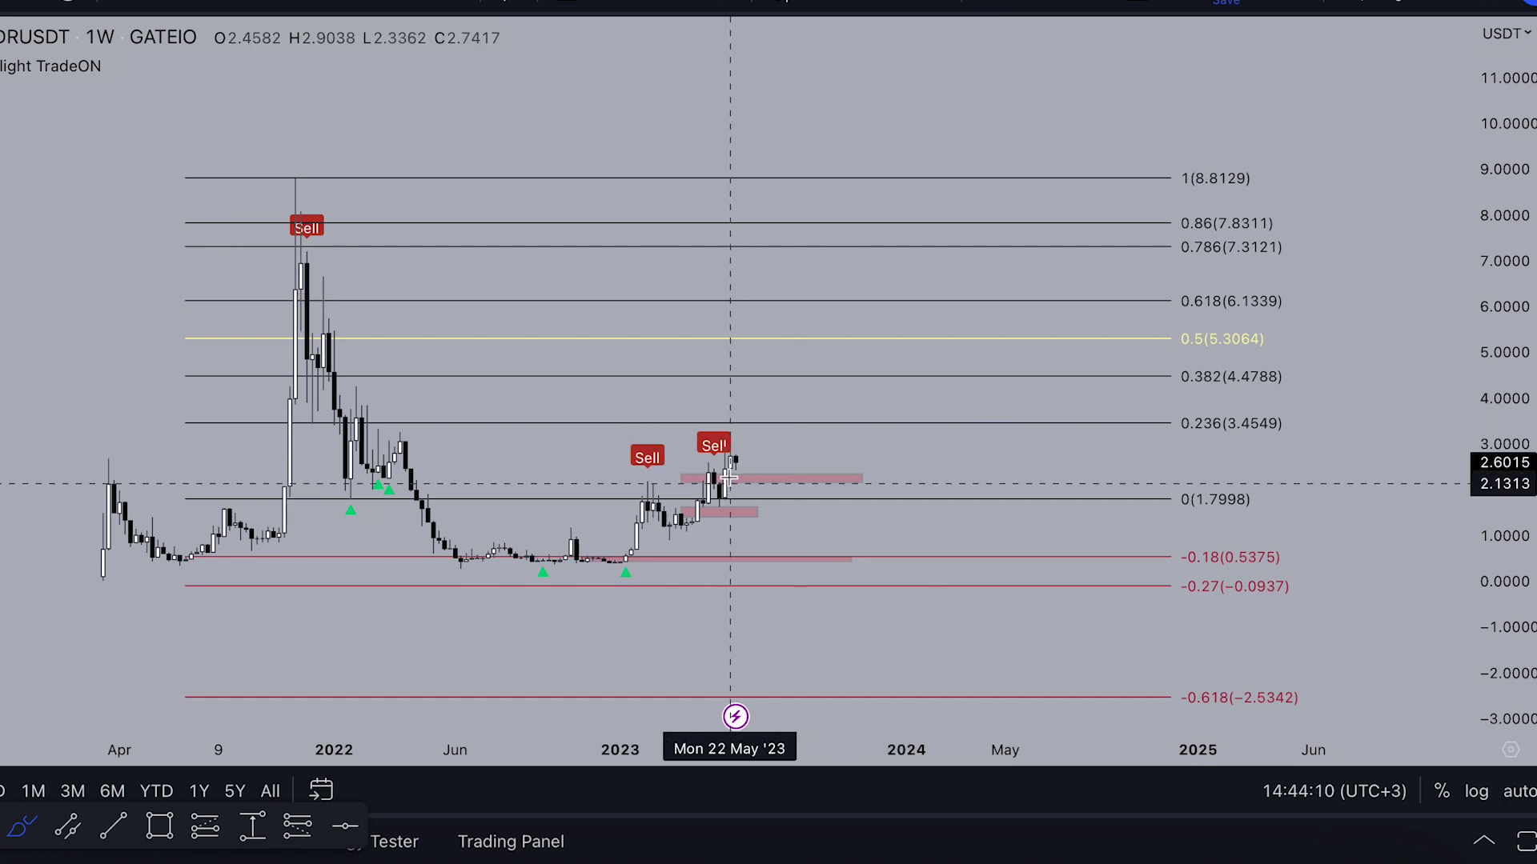
Sketch a rise from the latest candle to just below the 0.5 level with a drop to about -0.18, and delete the drawing
mouse_move(733, 463)
mouse_down()
mouse_move(823, 350)
mouse_move(889, 553)
mouse_move(923, 510)
mouse_up()
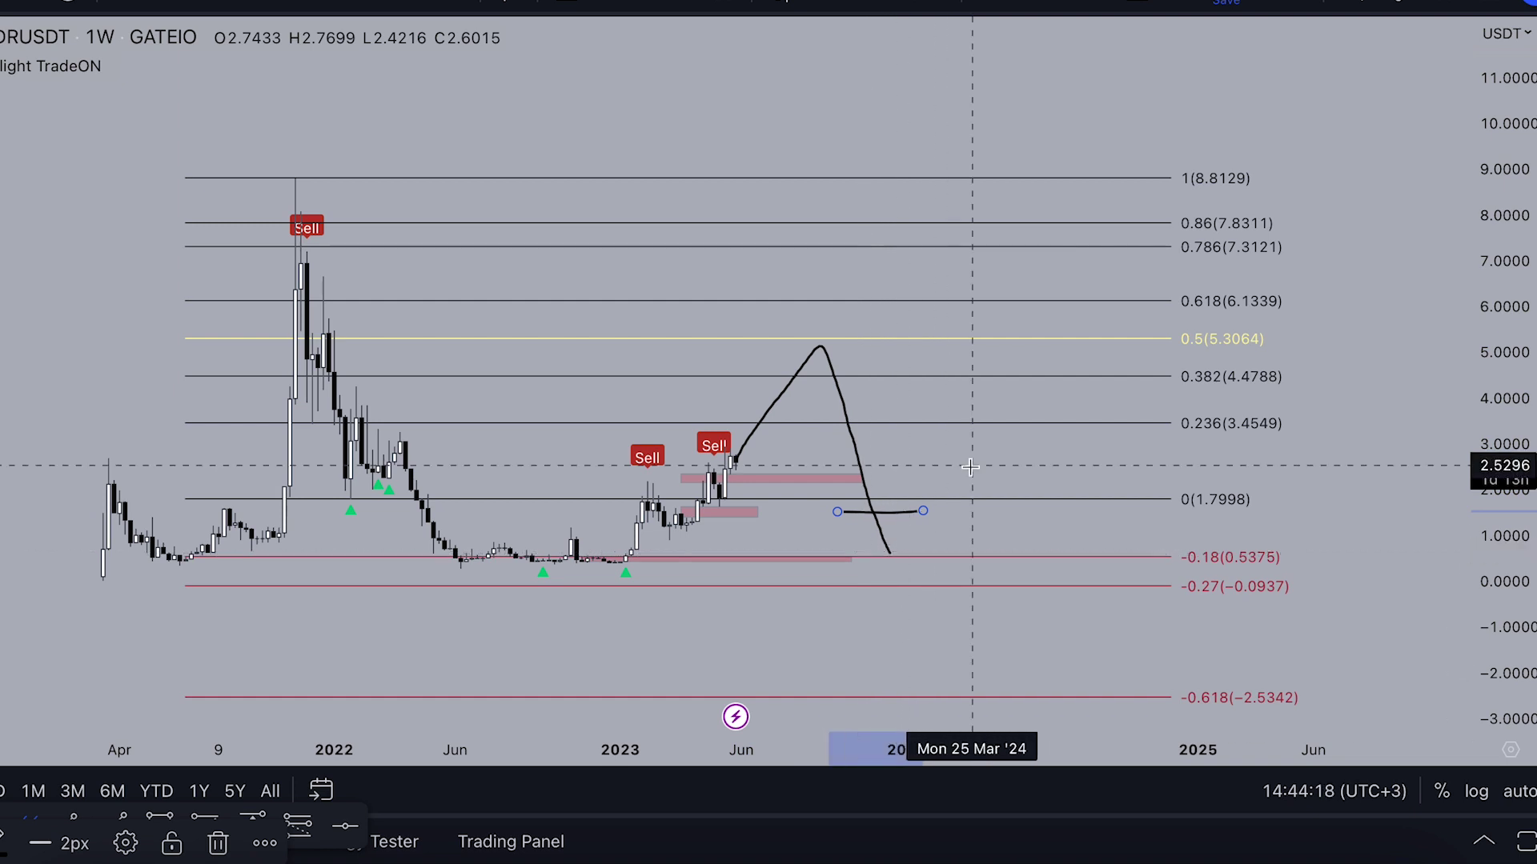
key(Delete)
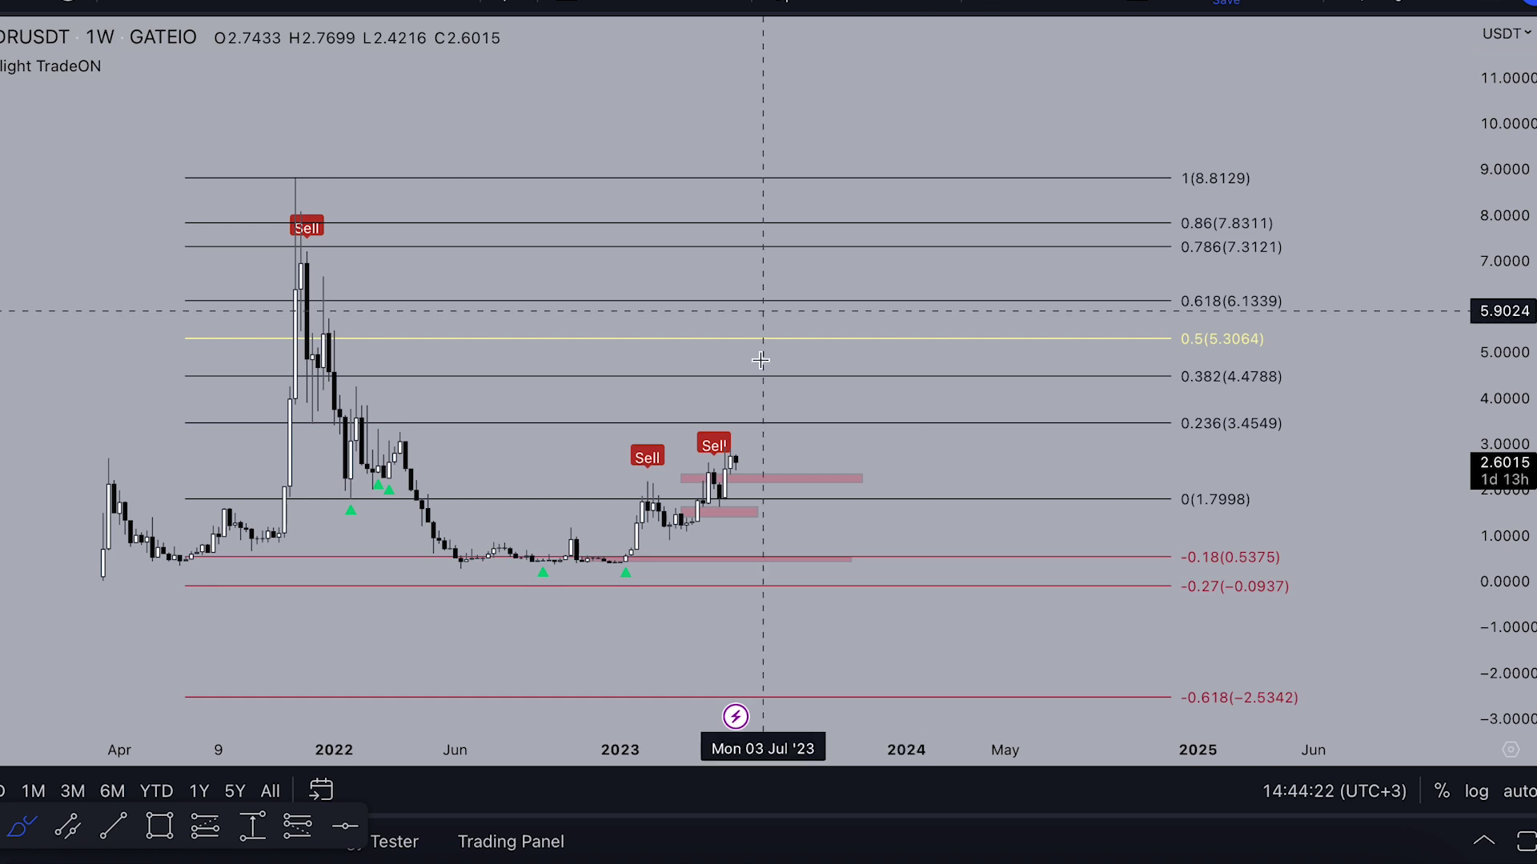
Replace the TradeON indicator with Crypto4light Take Profit from the invite-only scripts
scroll(857, 430, down, 1)
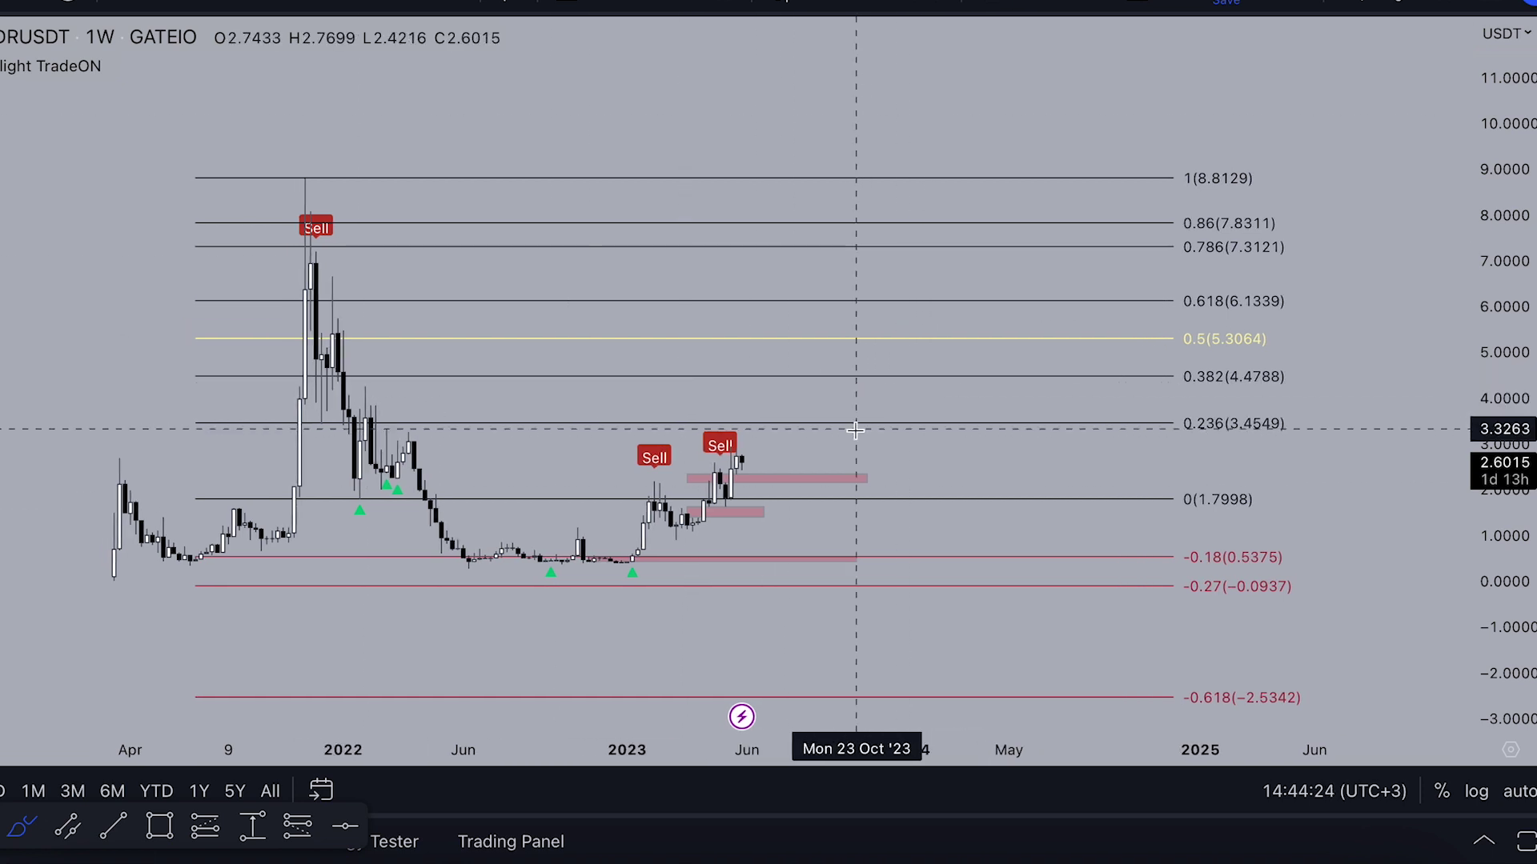
mouse_move(97, 74)
click(225, 76)
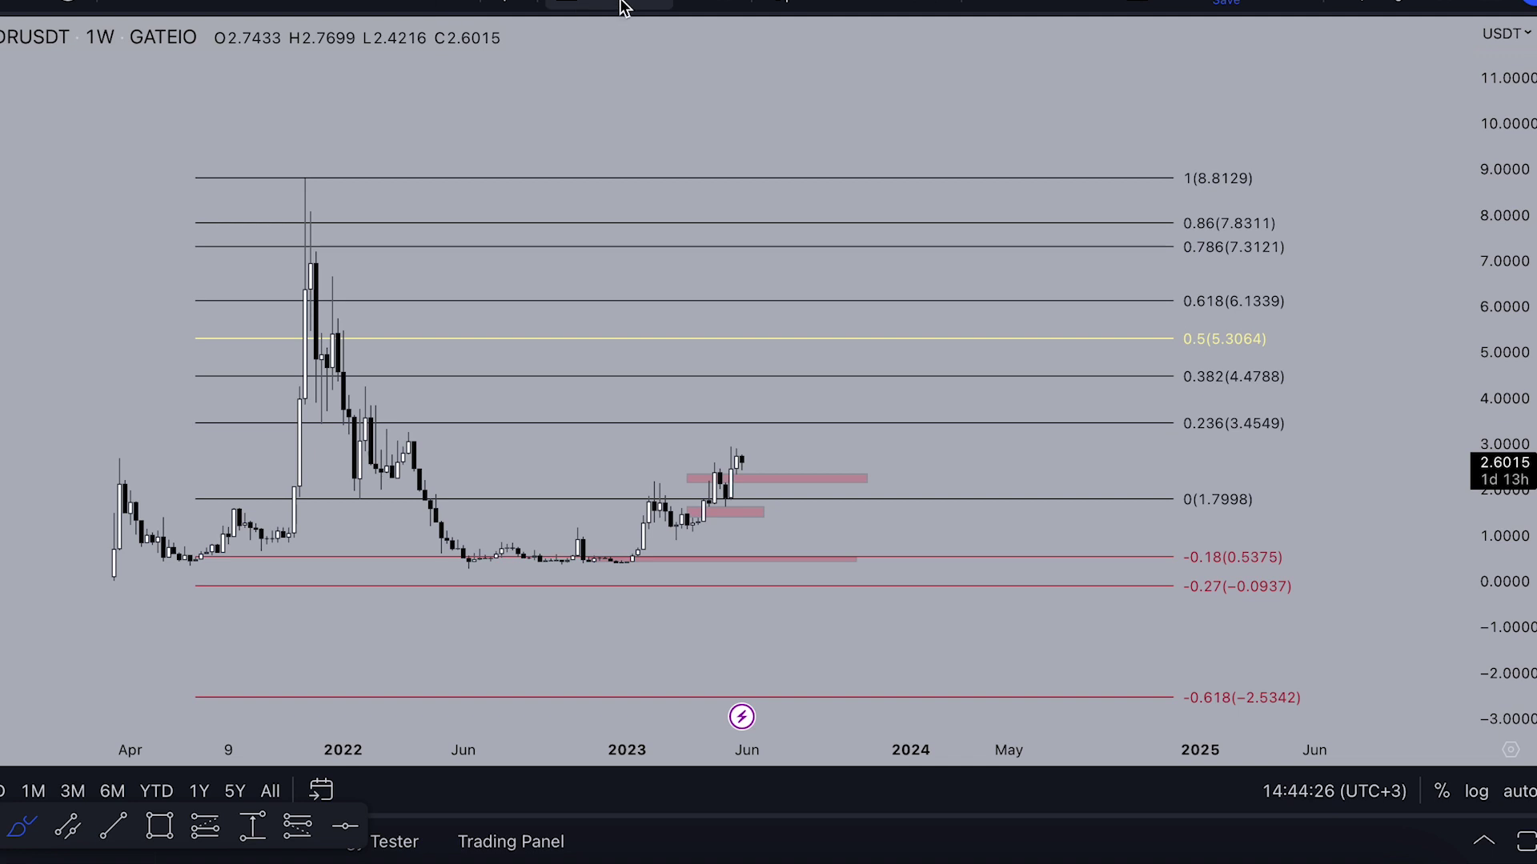
click(646, 6)
click(613, 409)
click(1207, 93)
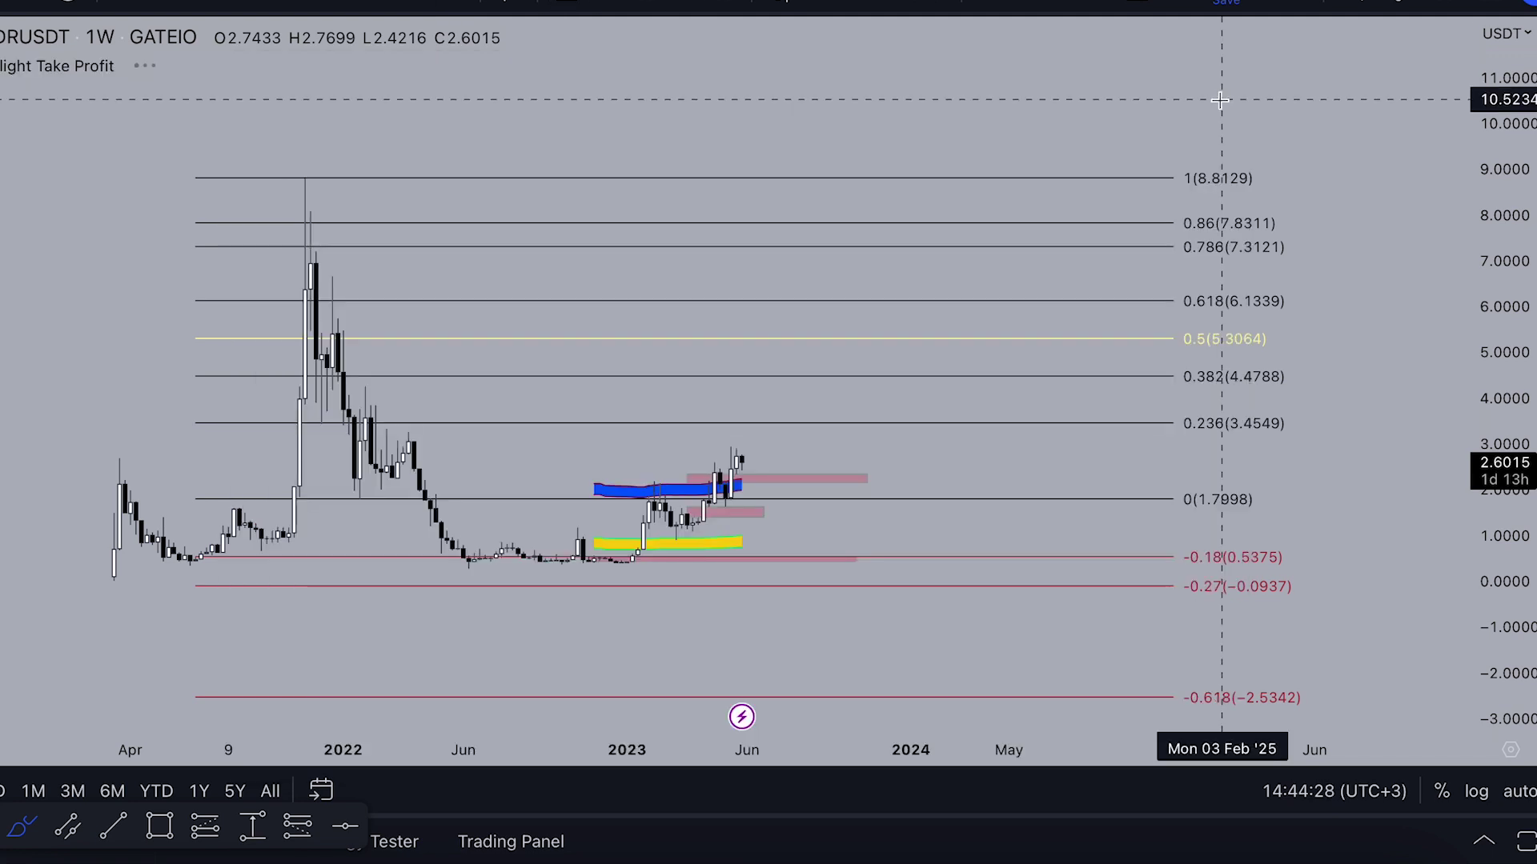
Sketch a rising price path from the latest candle above the Take Profit bands to just below the 0.382 Fibonacci level
scroll(721, 240, up, 2)
click(3, 64)
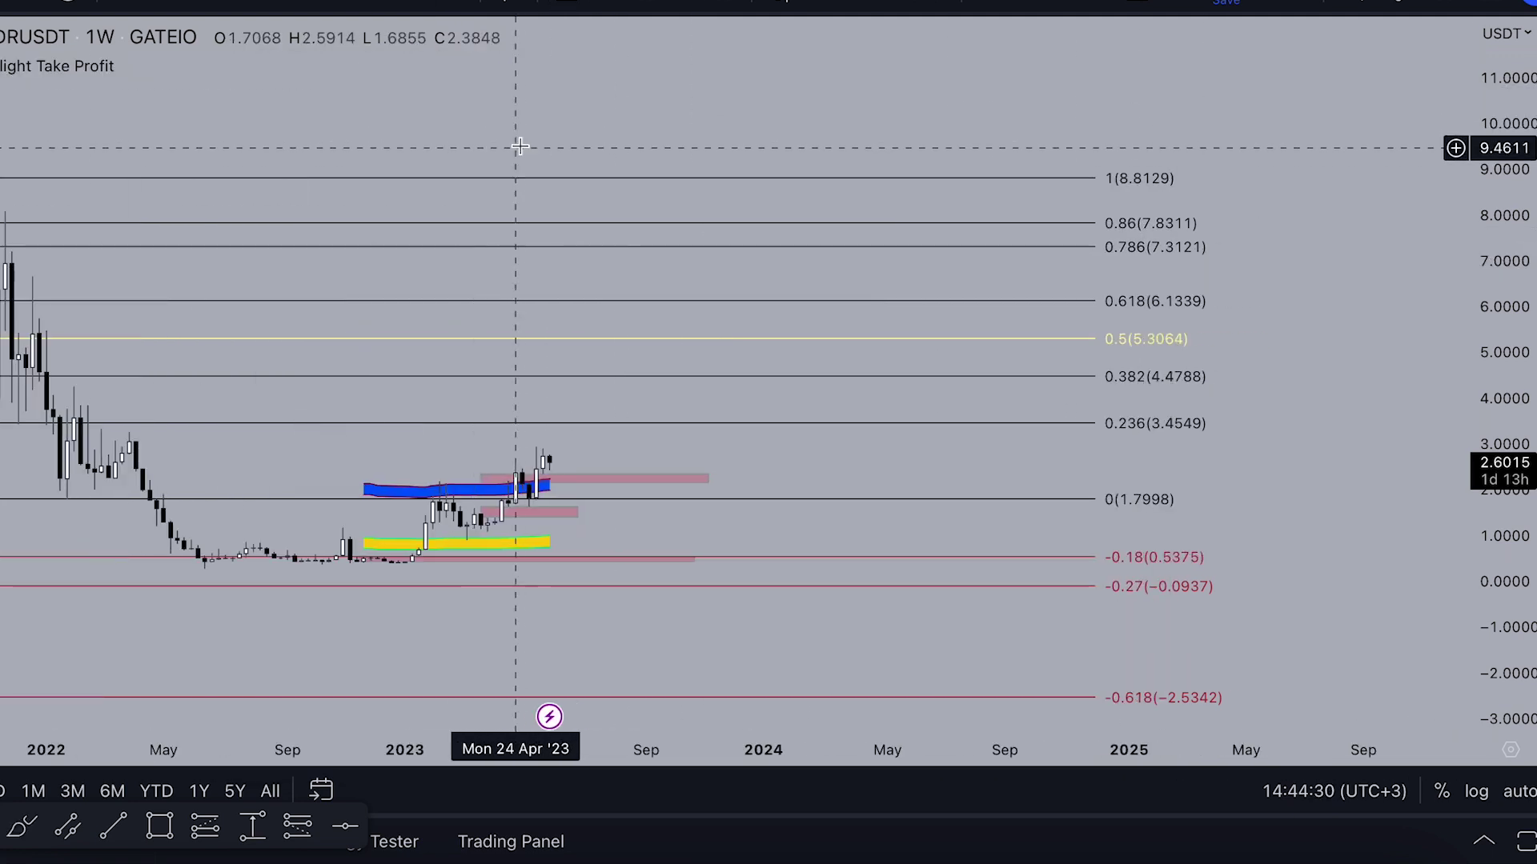
drag(1508, 624, 1504, 312)
drag(1320, 431, 1502, 203)
scroll(1321, 264, up, 1)
drag(1007, 367, 1120, 341)
scroll(769, 348, up, 2)
click(22, 826)
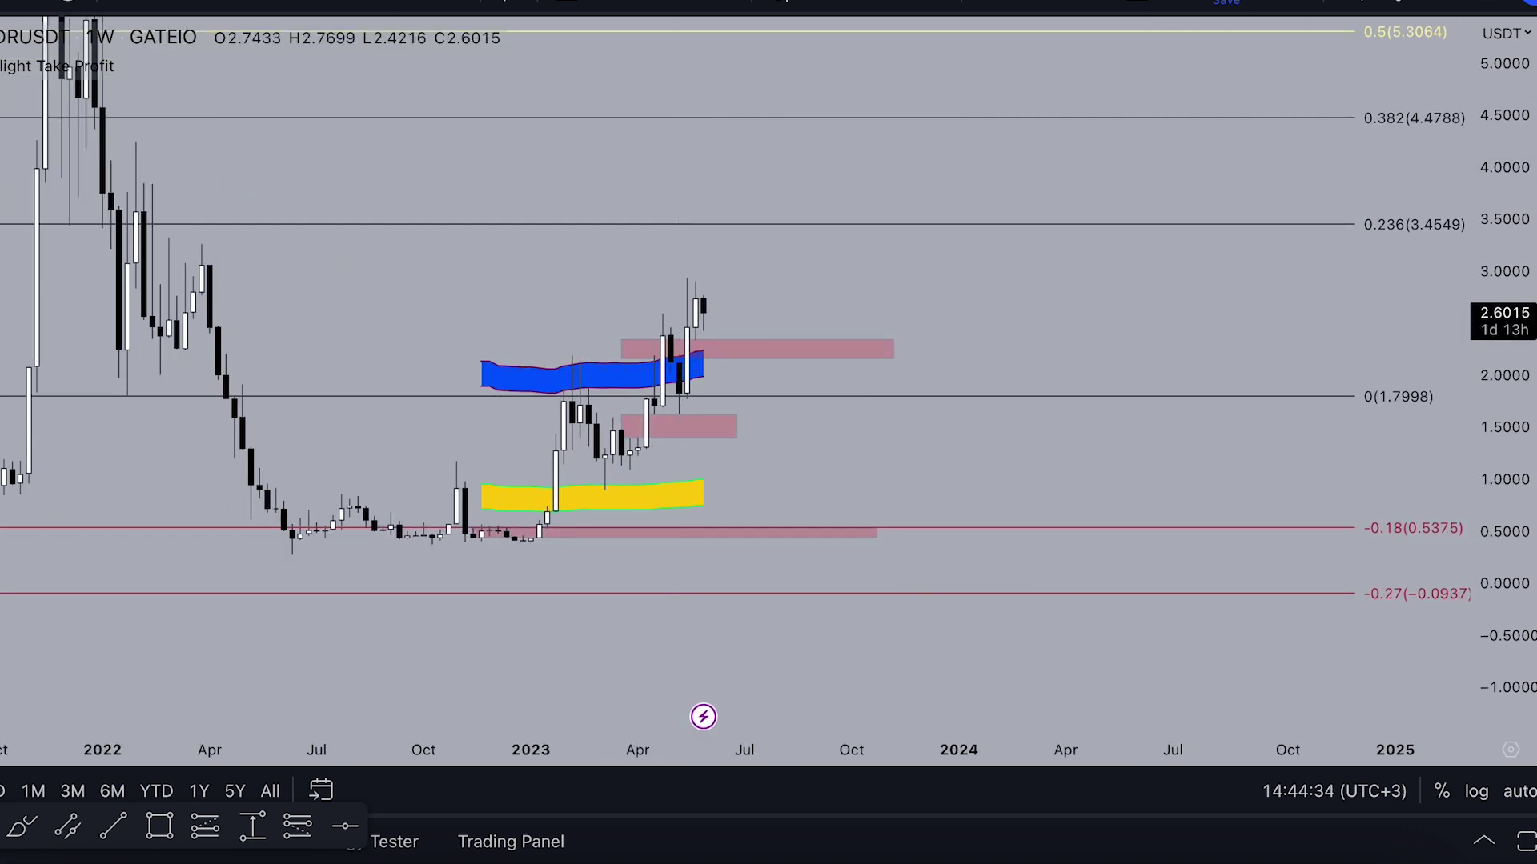
mouse_move(513, 507)
mouse_down()
mouse_move(597, 512)
mouse_move(542, 484)
mouse_move(575, 374)
mouse_move(605, 492)
mouse_move(687, 277)
mouse_move(727, 240)
mouse_move(777, 127)
mouse_up()
click(991, 3)
click(991, 2)
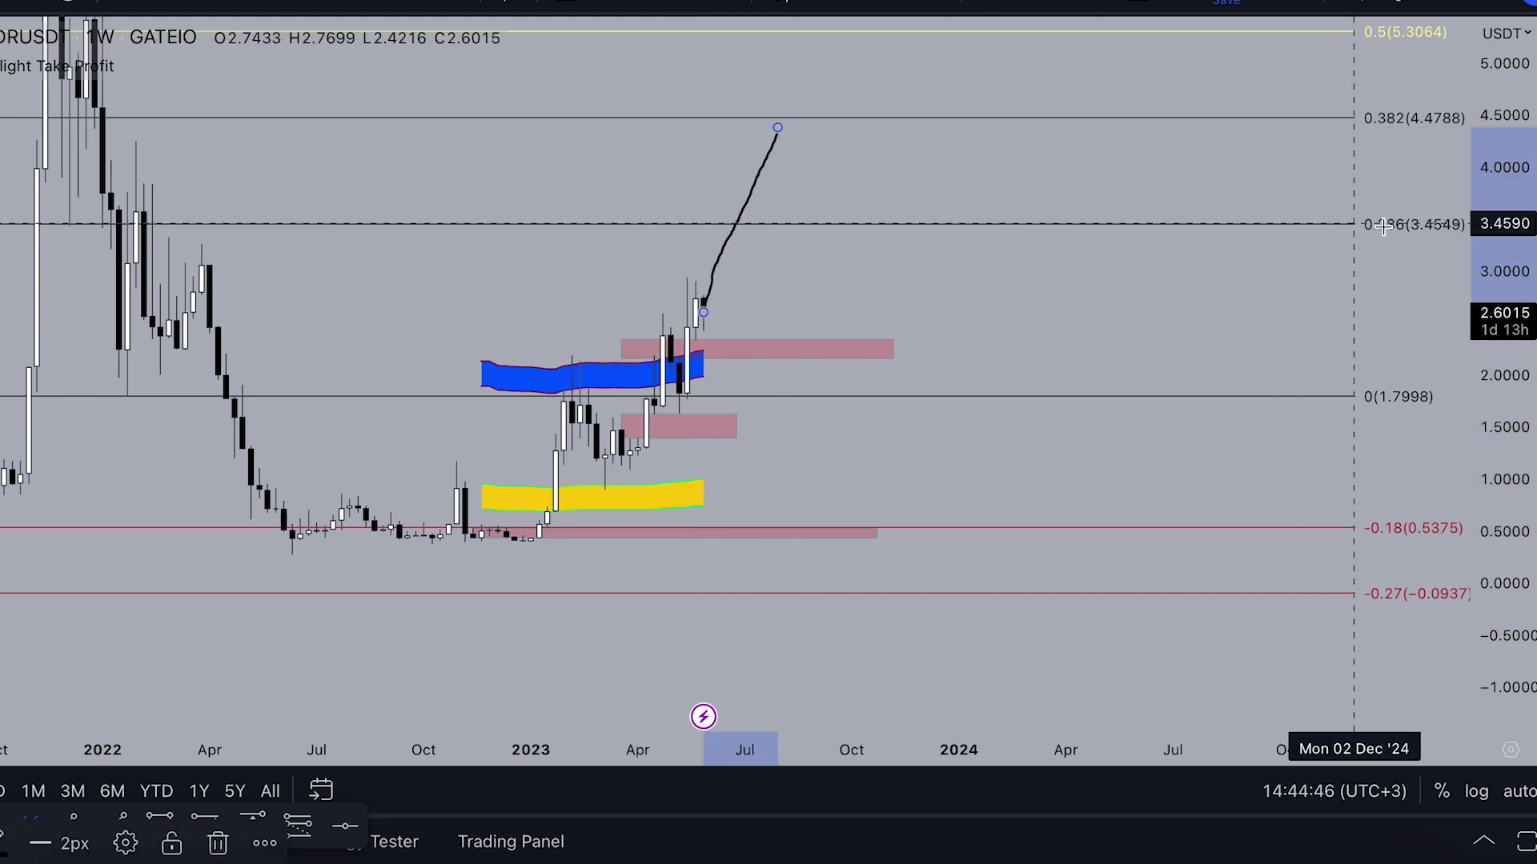
Mark up the 0.236 and 0.382 levels and a drop to about 1.00 USDT, and delete all the brush strokes
drag(1415, 207, 1403, 248)
drag(1387, 112, 1388, 147)
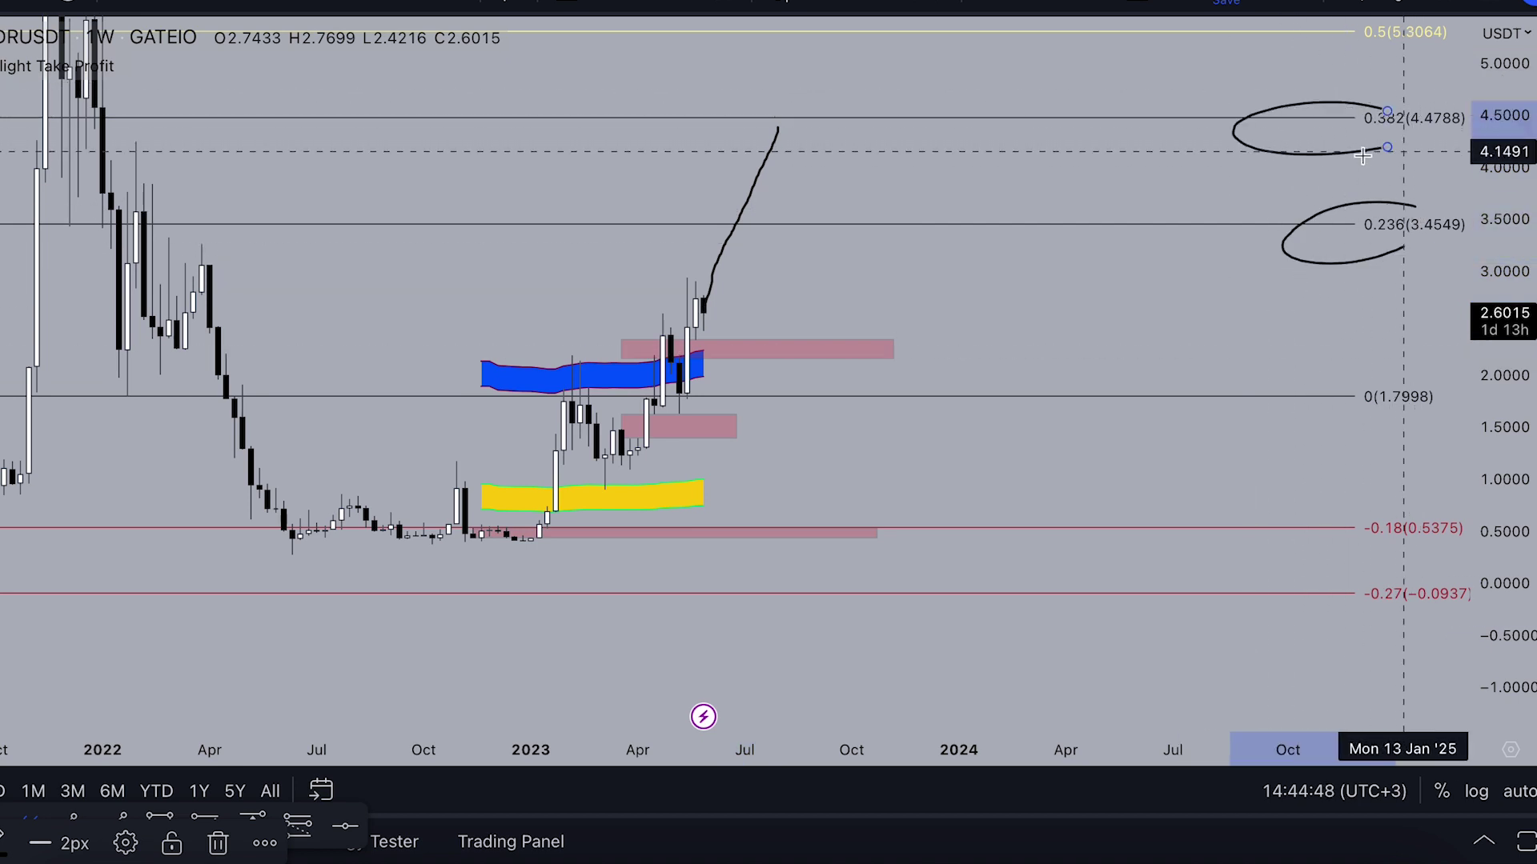
mouse_move(781, 140)
mouse_down()
mouse_move(826, 195)
mouse_move(917, 481)
mouse_up()
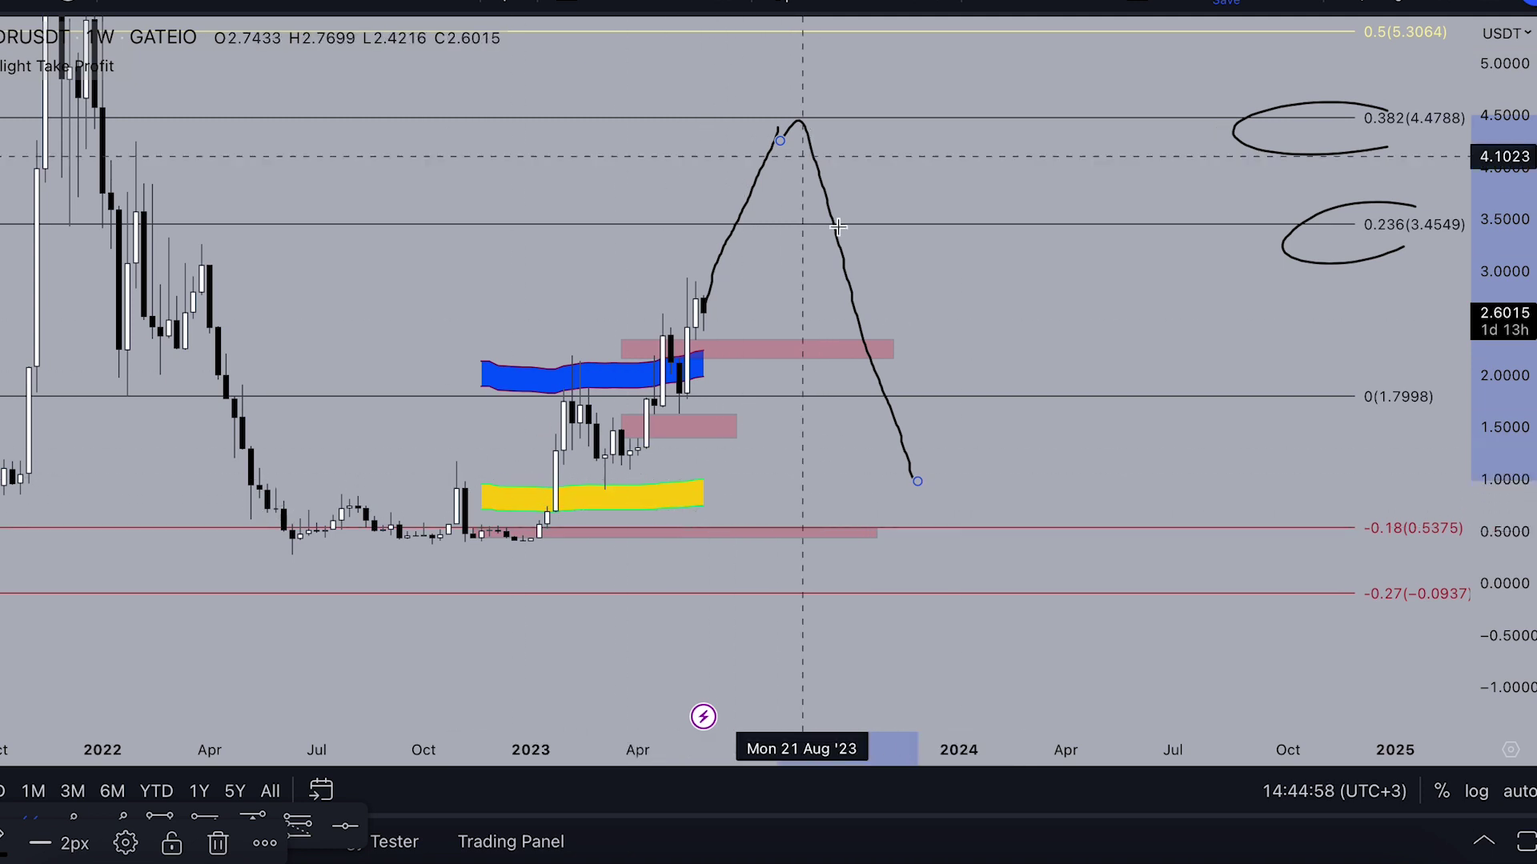
key(Delete)
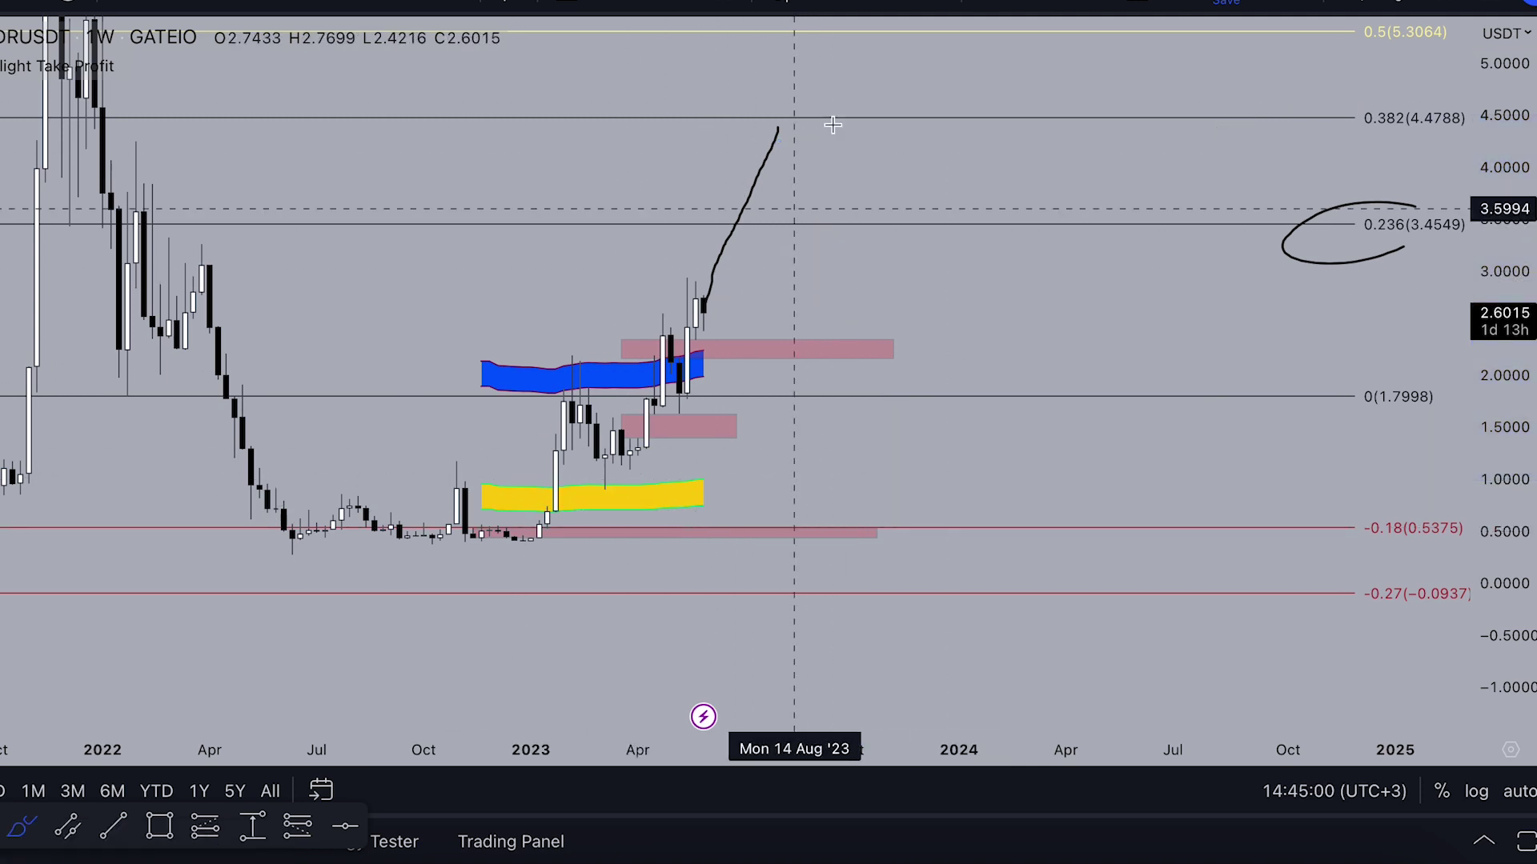
click(993, 4)
Examine the full price history against the Fibonacci levels from -0.618 up to the 3.618 extension
scroll(626, 269, down, 2)
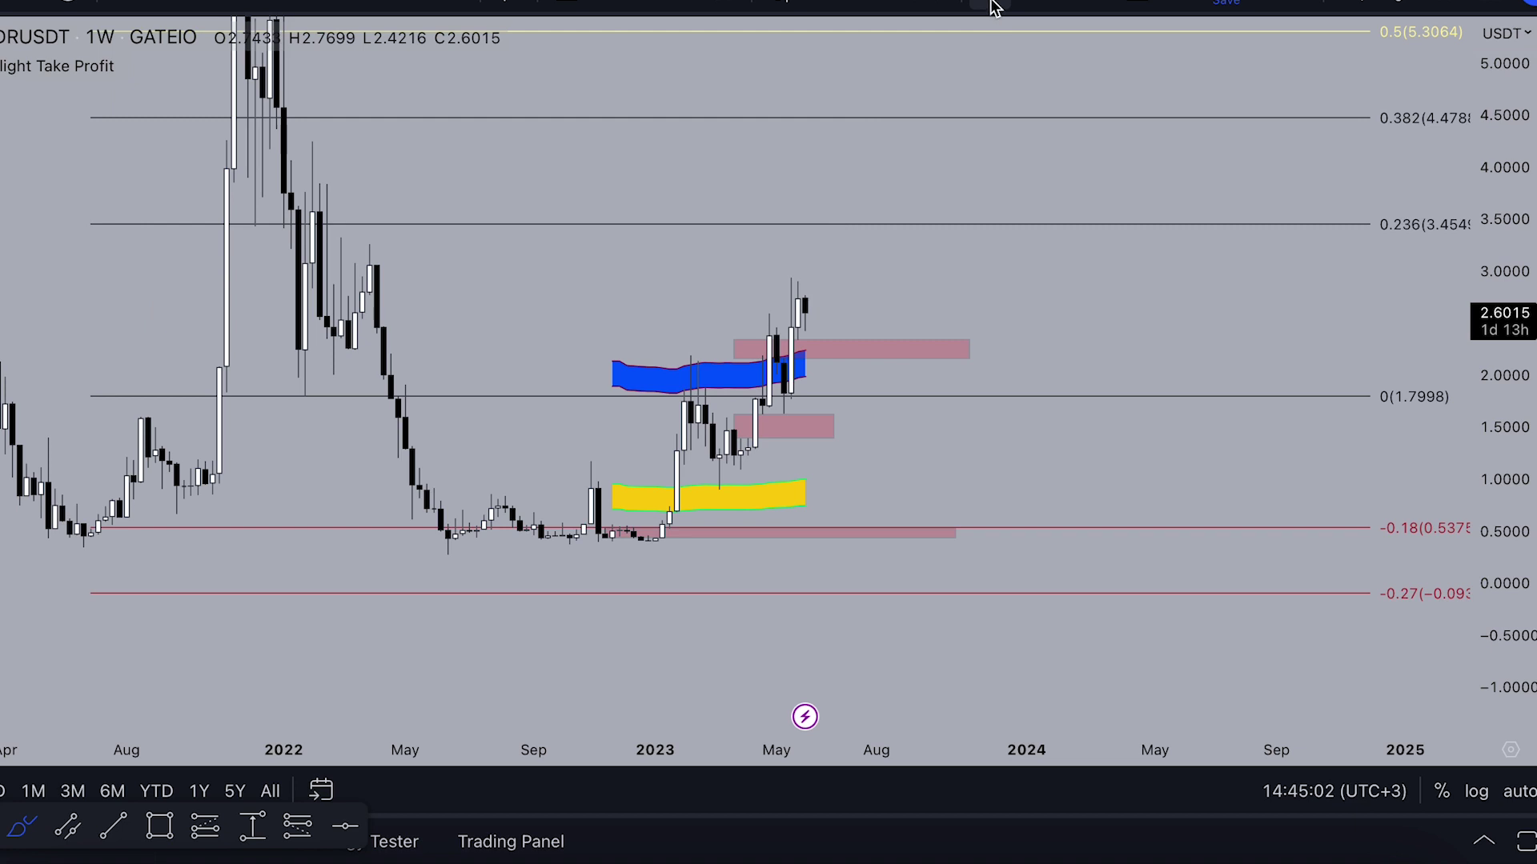
scroll(689, 372, down, 3)
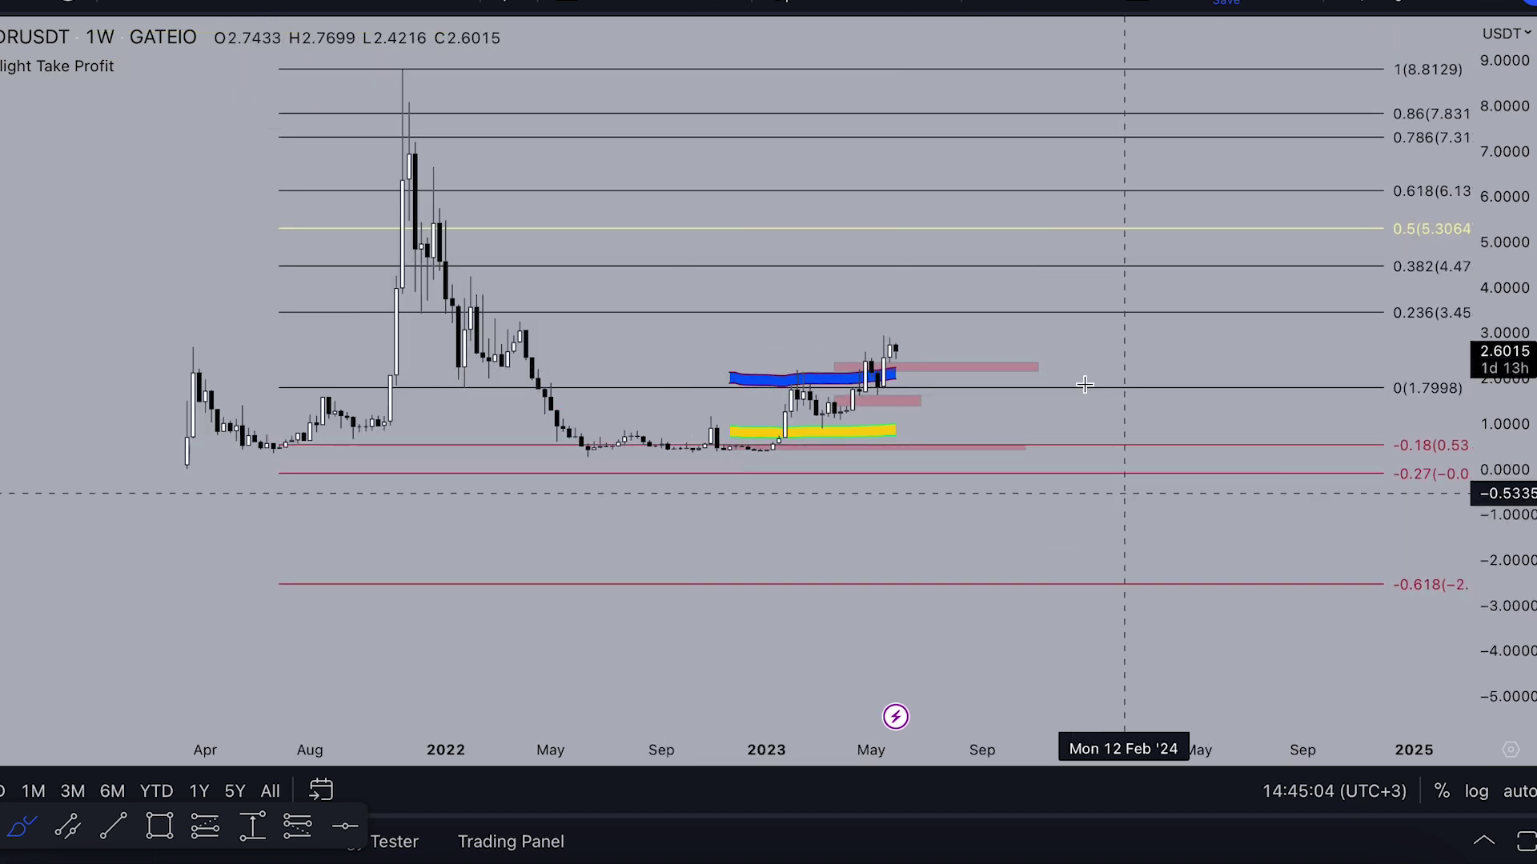
drag(209, 178, 153, 271)
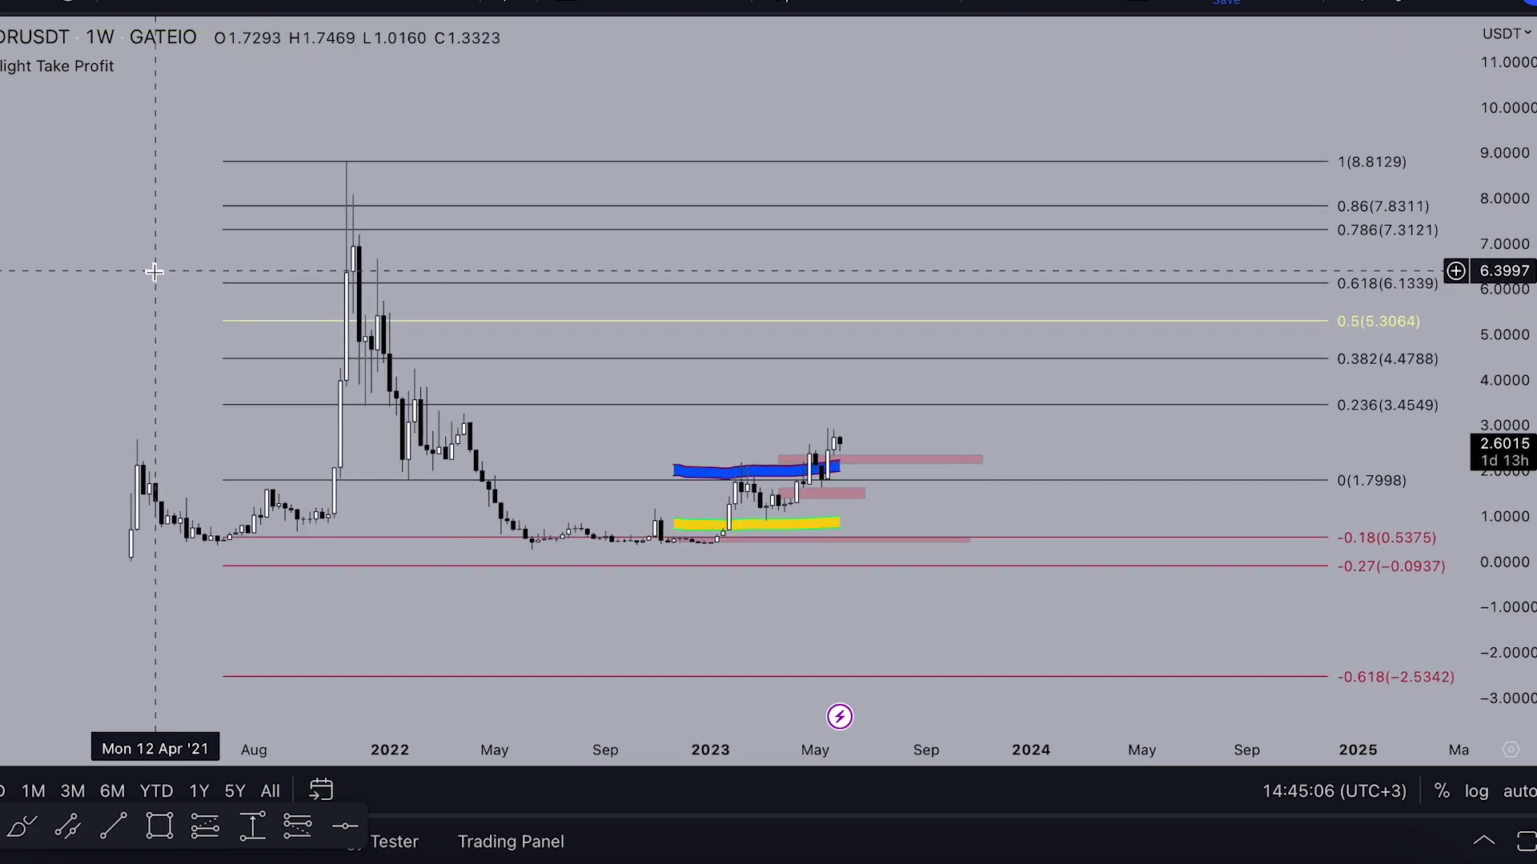
scroll(264, 275, down, 2)
drag(262, 276, 128, 272)
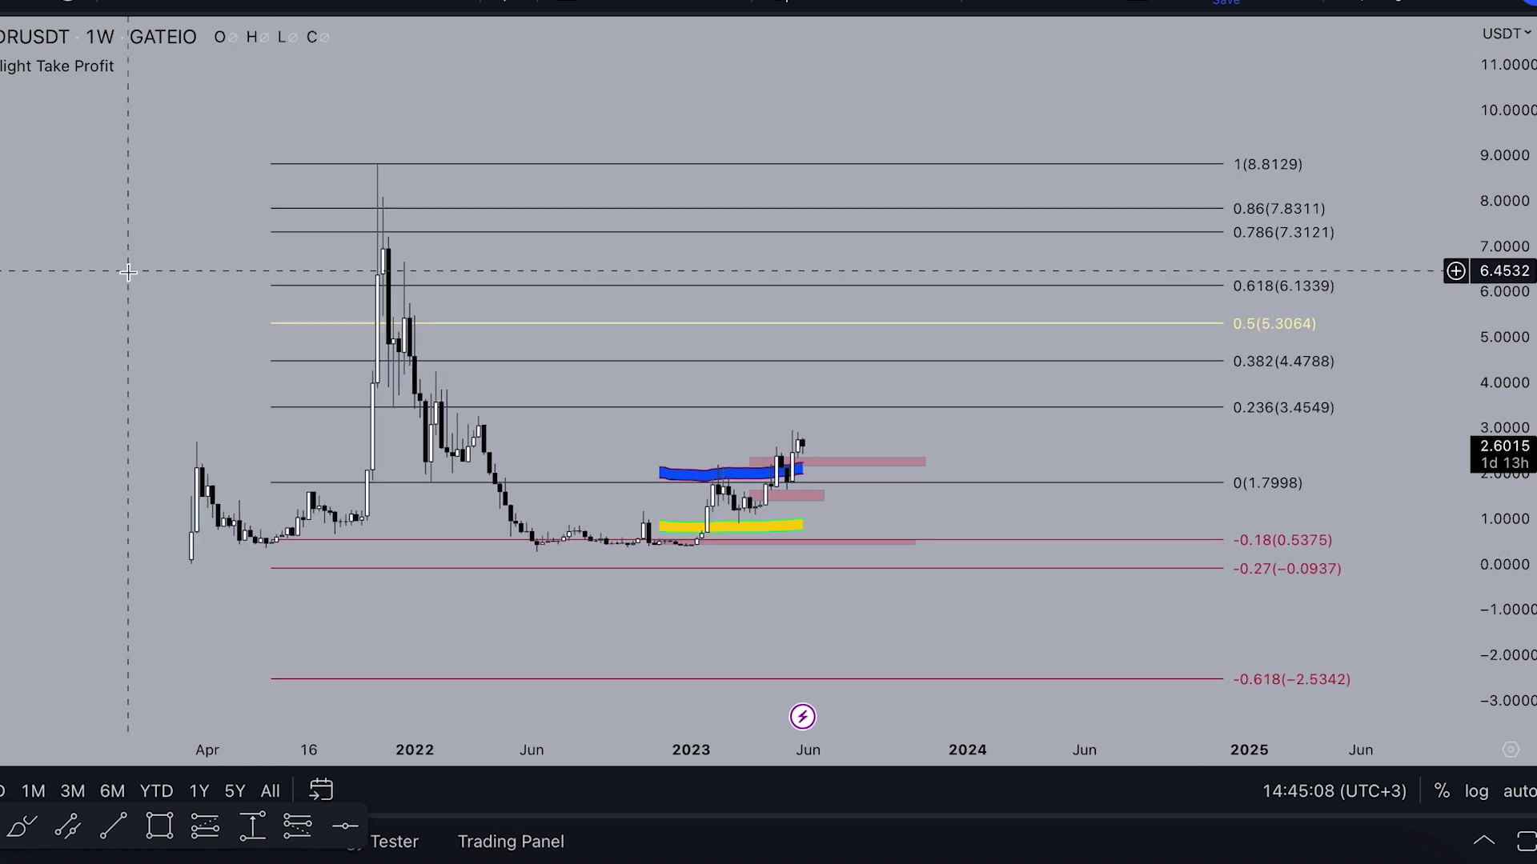
scroll(160, 260, down, 1)
drag(212, 240, 120, 269)
scroll(964, 243, down, 1)
drag(1527, 200, 1521, 481)
drag(1390, 247, 1211, 401)
scroll(1211, 401, down, 1)
drag(1519, 307, 1513, 387)
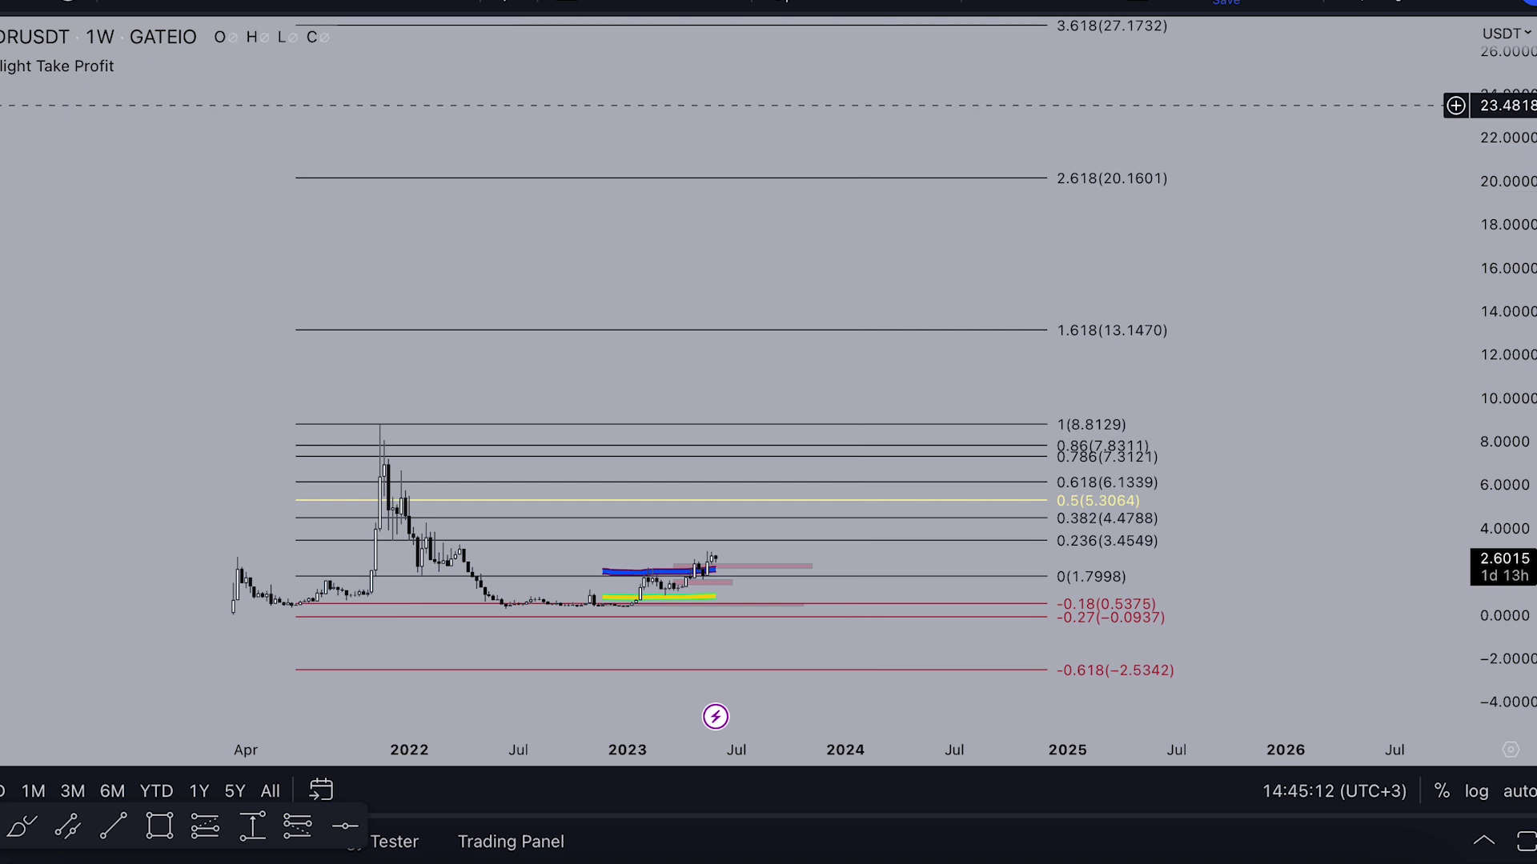
Draw a descending trend line from about 8.80 USDT on 18 Oct '21 through about 0.39 USDT on 11 Nov '24
click(22, 827)
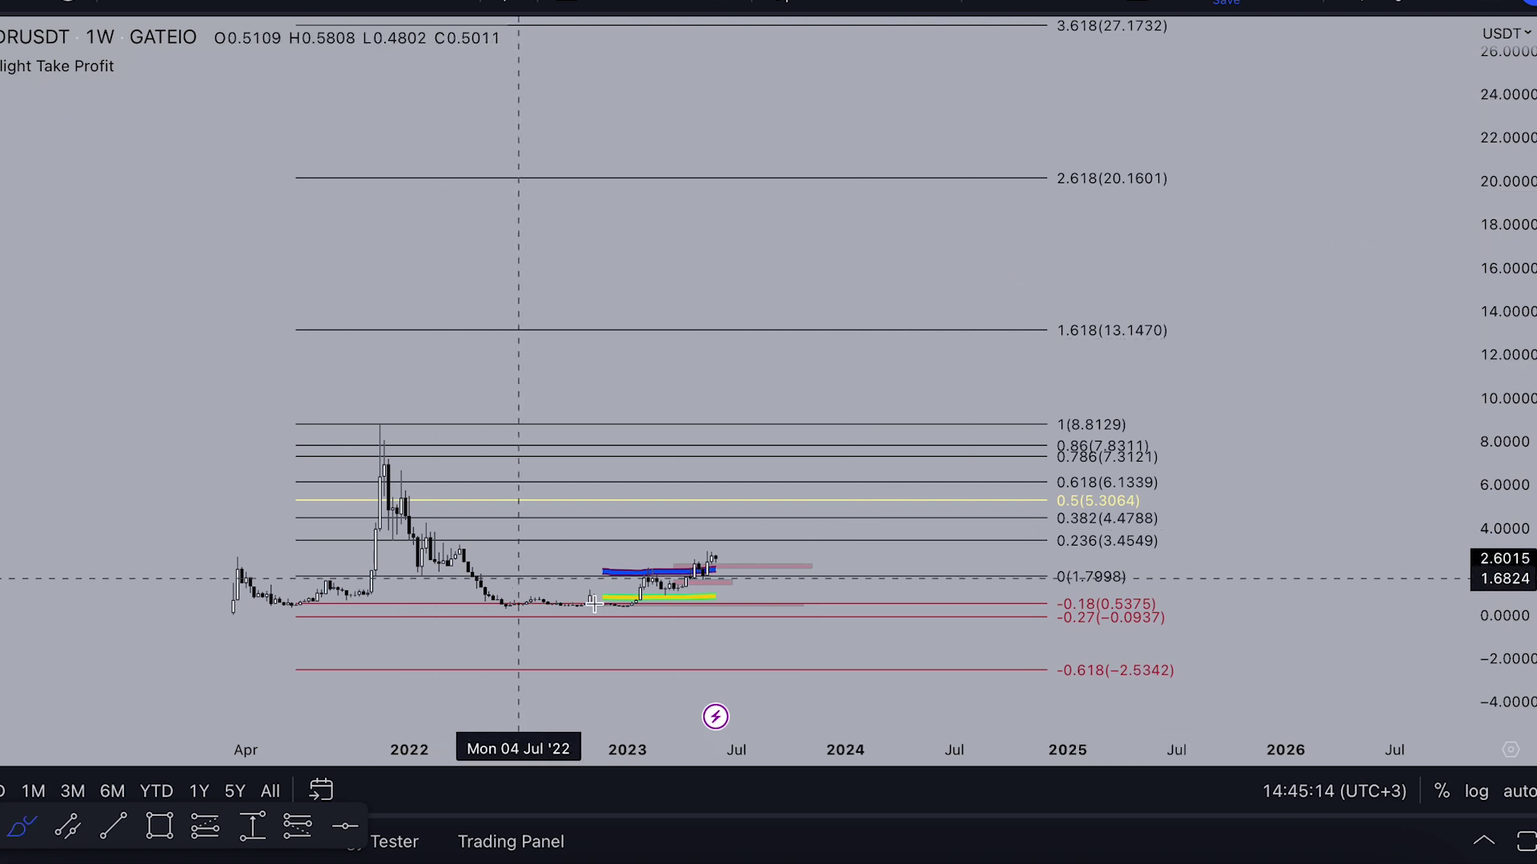
key(alt+t)
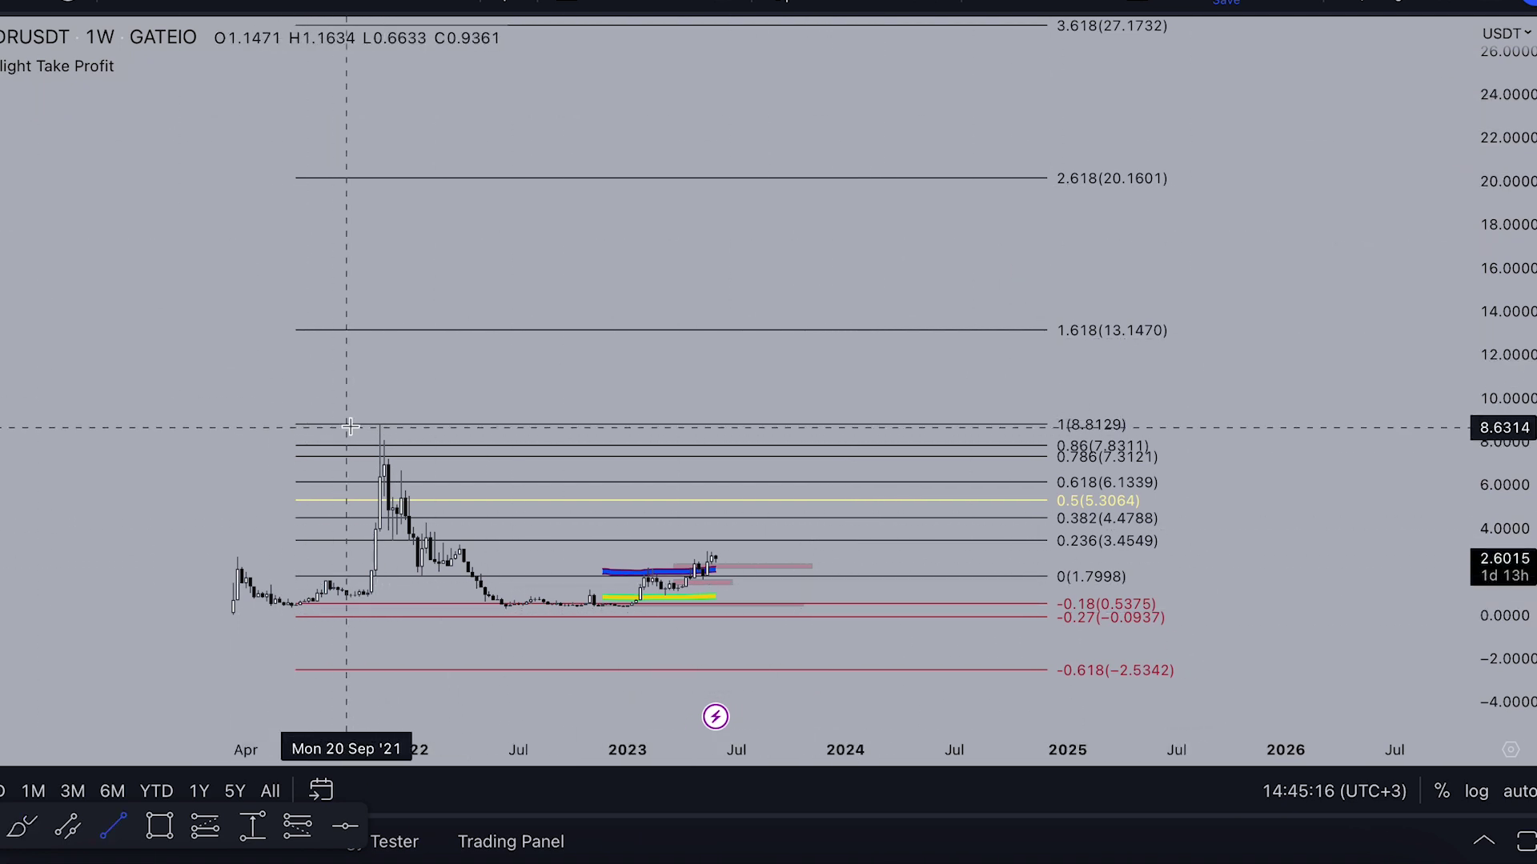
click(362, 424)
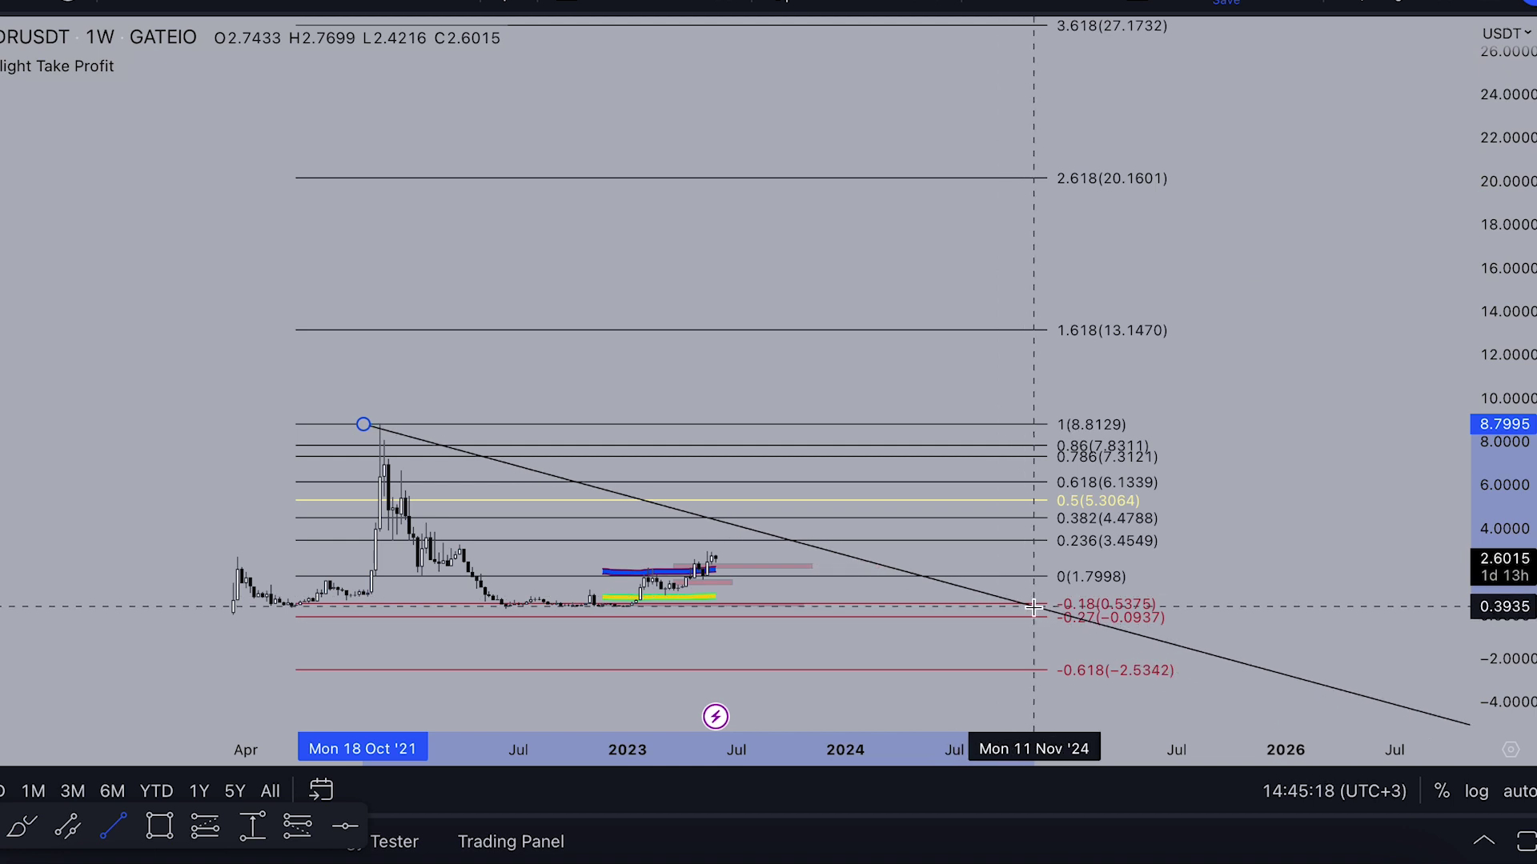
click(1031, 606)
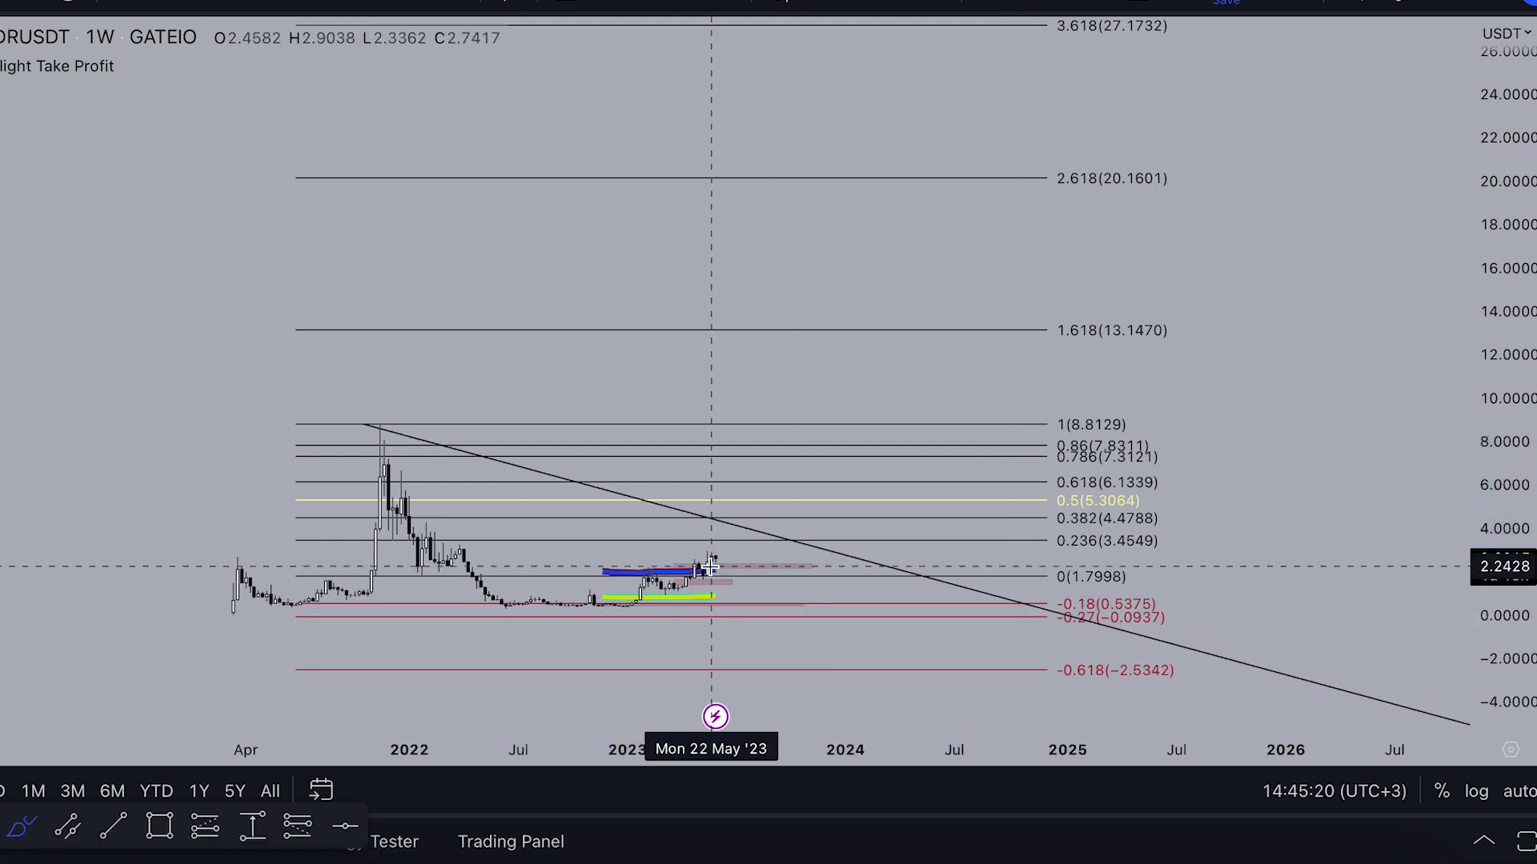
Sketch a zigzag price path from the latest candle up to the 1.618 level, circle the 1.618 and 2.618 levels, and remove the strokes
drag(712, 563, 749, 521)
mouse_move(771, 591)
mouse_down()
mouse_move(864, 503)
mouse_move(867, 533)
mouse_move(912, 445)
mouse_move(931, 454)
mouse_move(988, 330)
mouse_up()
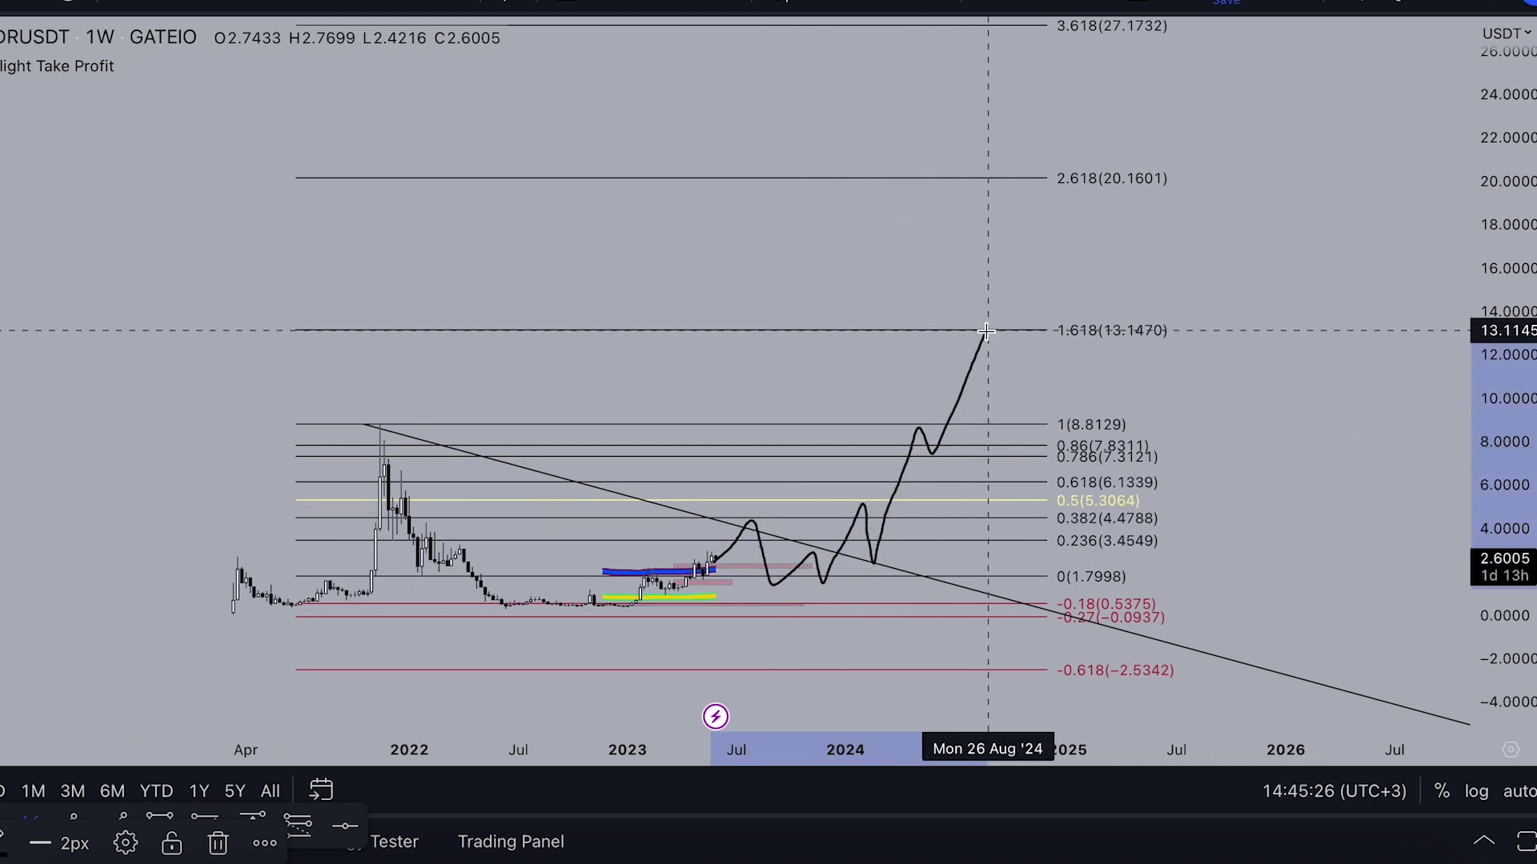
drag(1150, 305, 1127, 340)
mouse_move(1118, 151)
mouse_down()
mouse_move(945, 192)
mouse_move(1080, 195)
mouse_up()
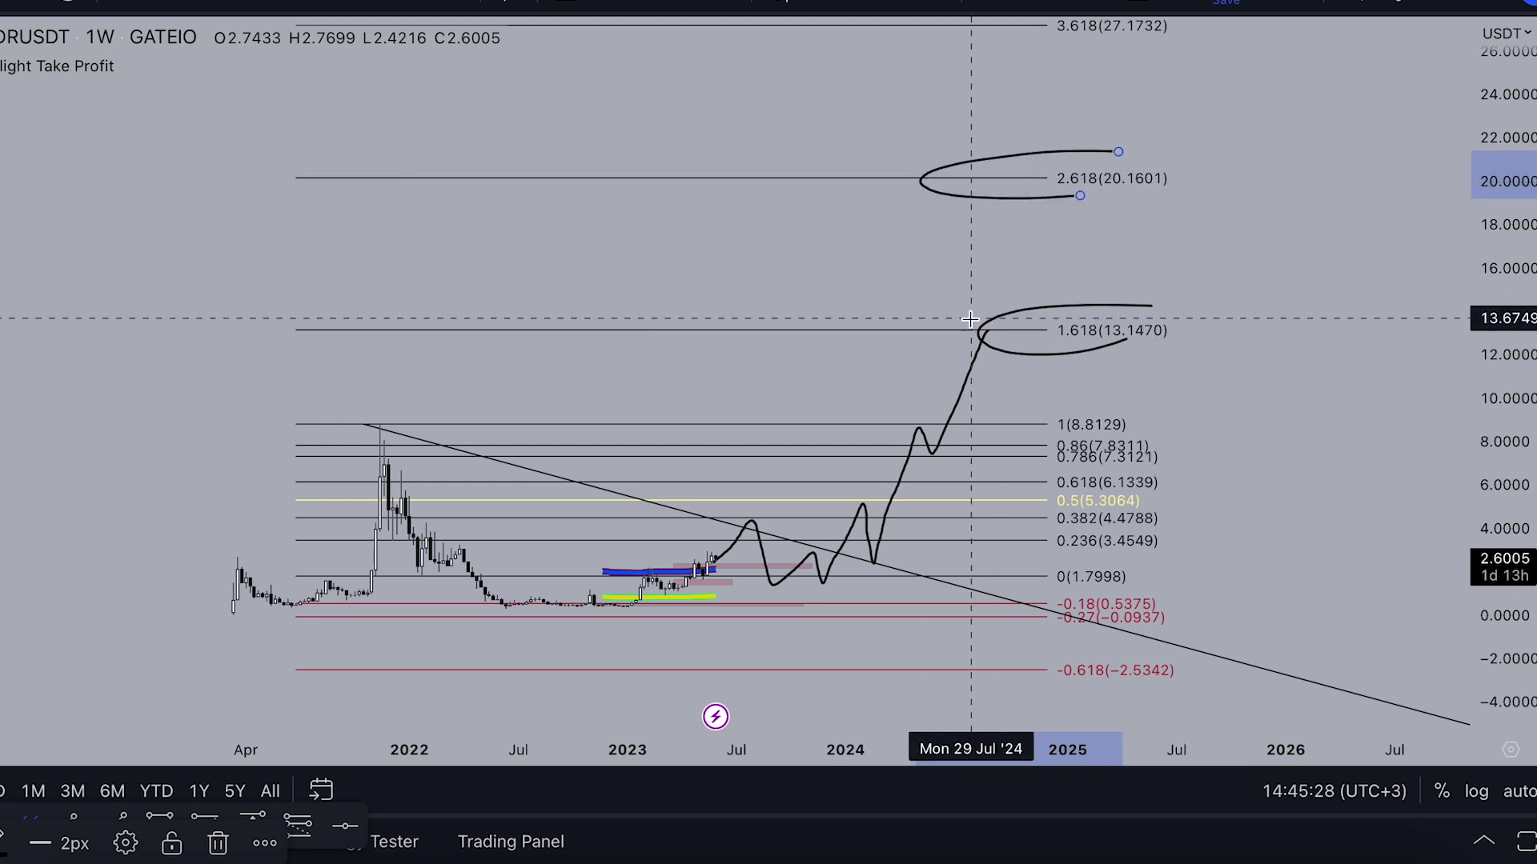
double_click(993, 2)
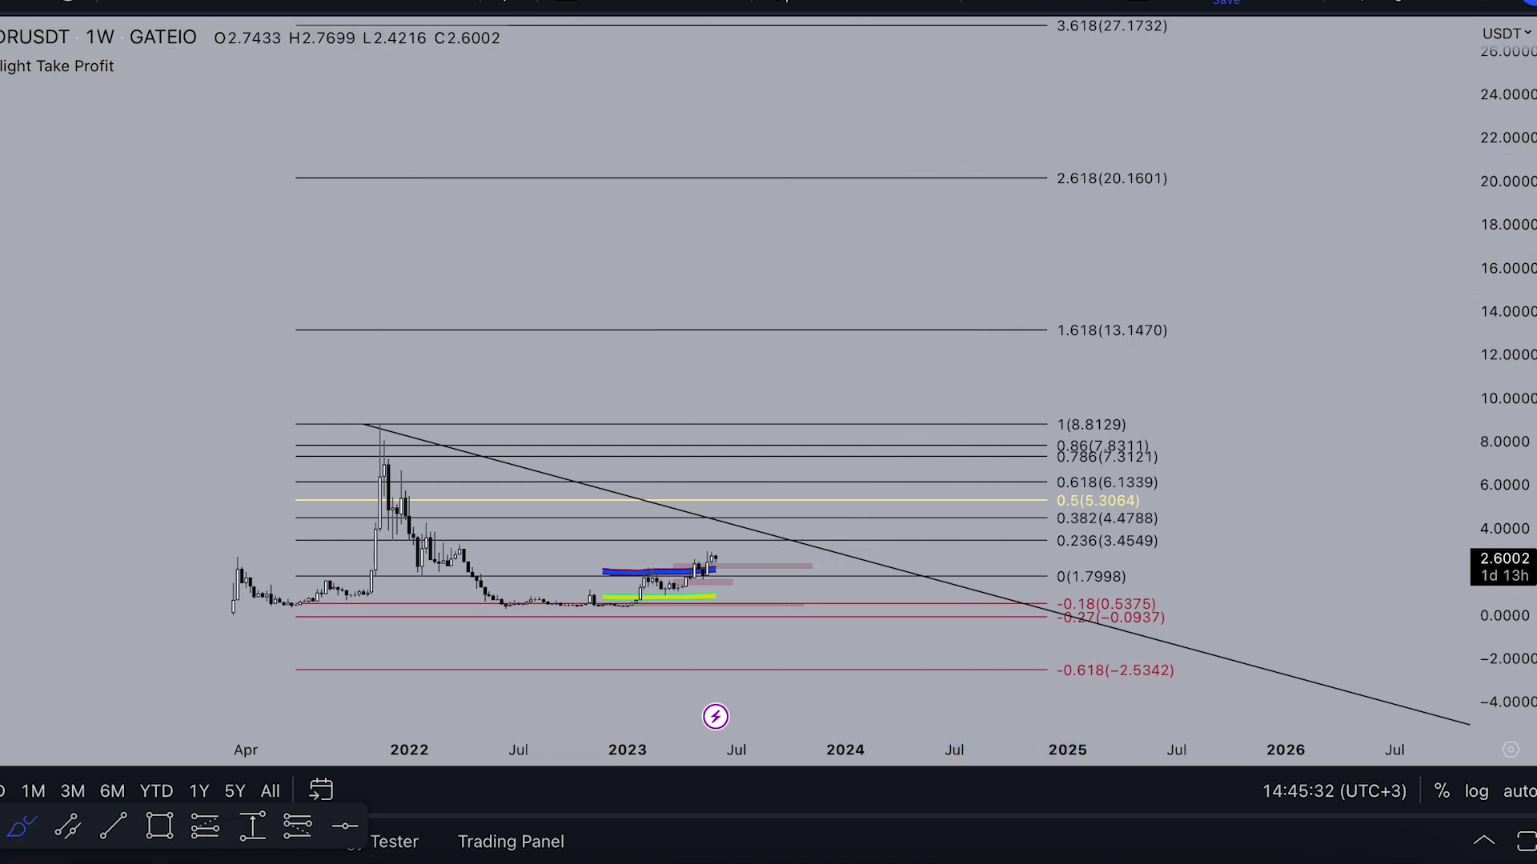
Delete the descending trend line that starts at the 18 Oct '21 high
scroll(529, 267, down, 1)
click(507, 453)
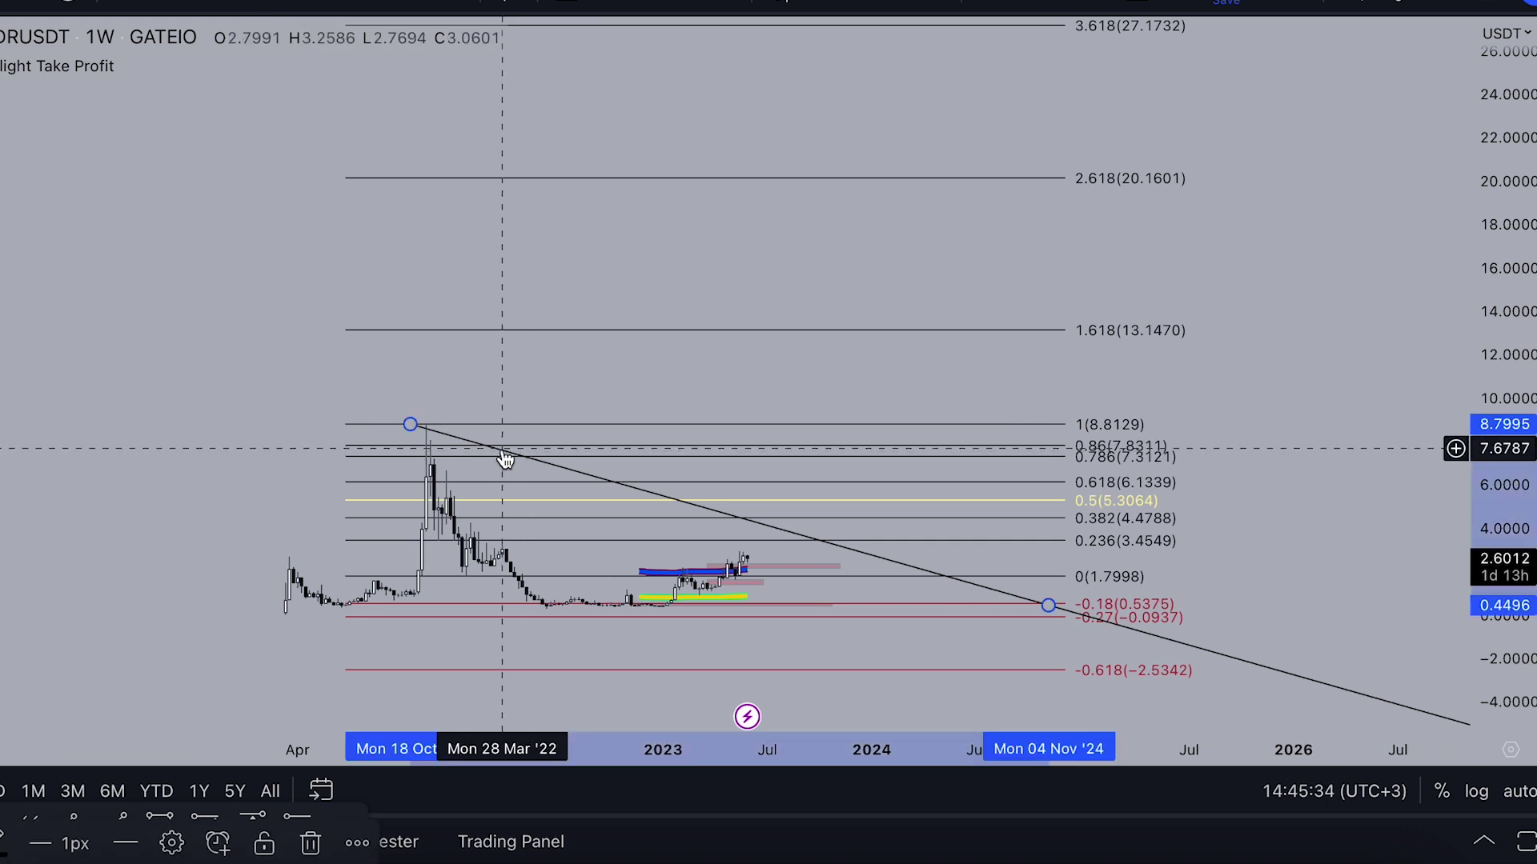
key(Delete)
Measure the price range from the 2 Jan '23 low at about 0.40 USDT up to the recent candle high
drag(681, 366, 734, 260)
drag(1521, 617, 1492, 276)
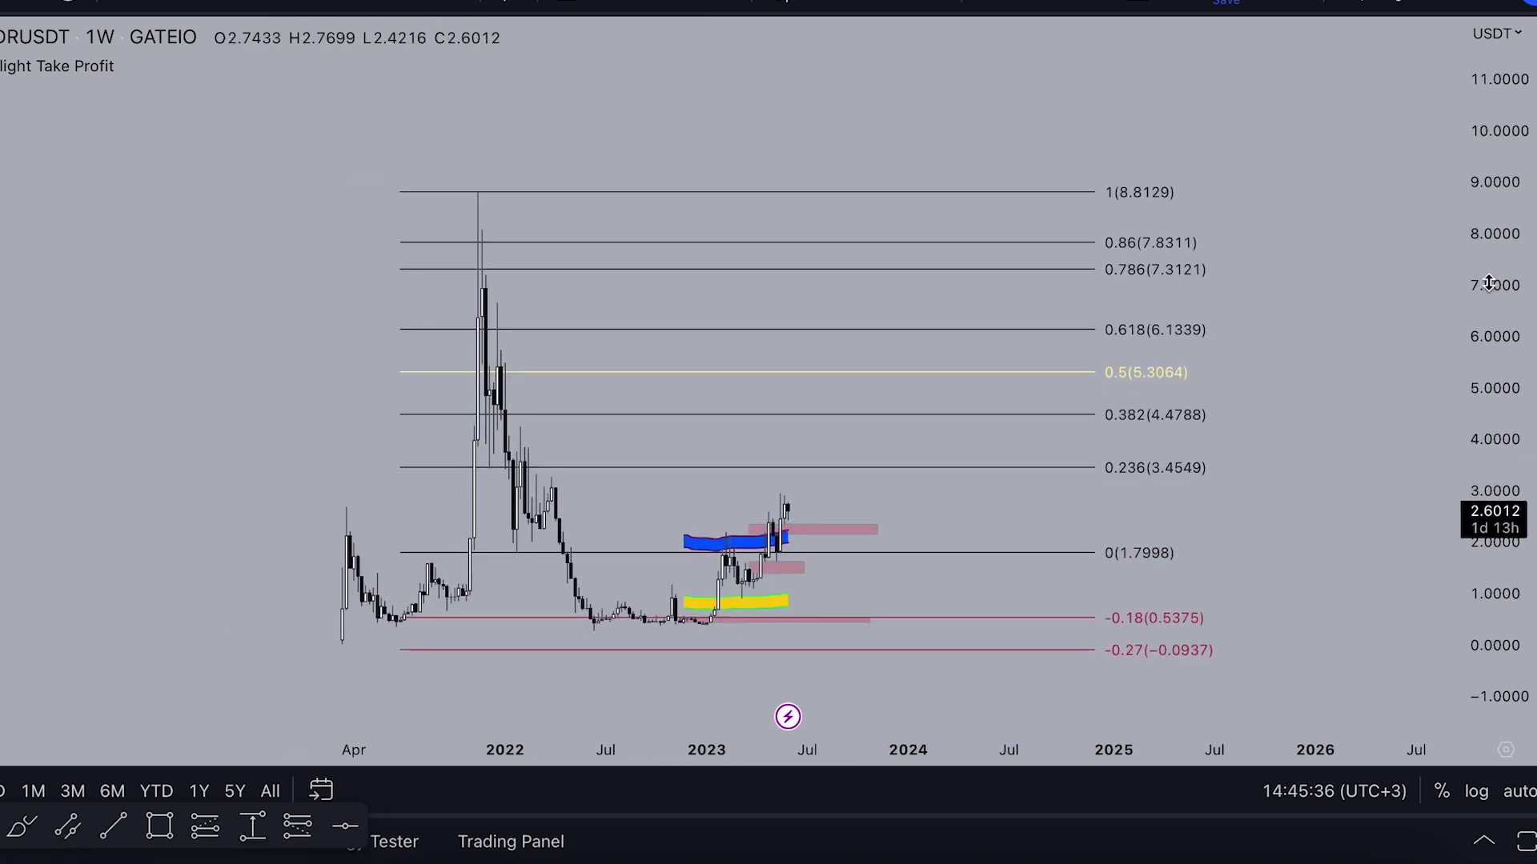
scroll(1402, 466, up, 1)
drag(1401, 466, 1429, 417)
scroll(1256, 390, up, 2)
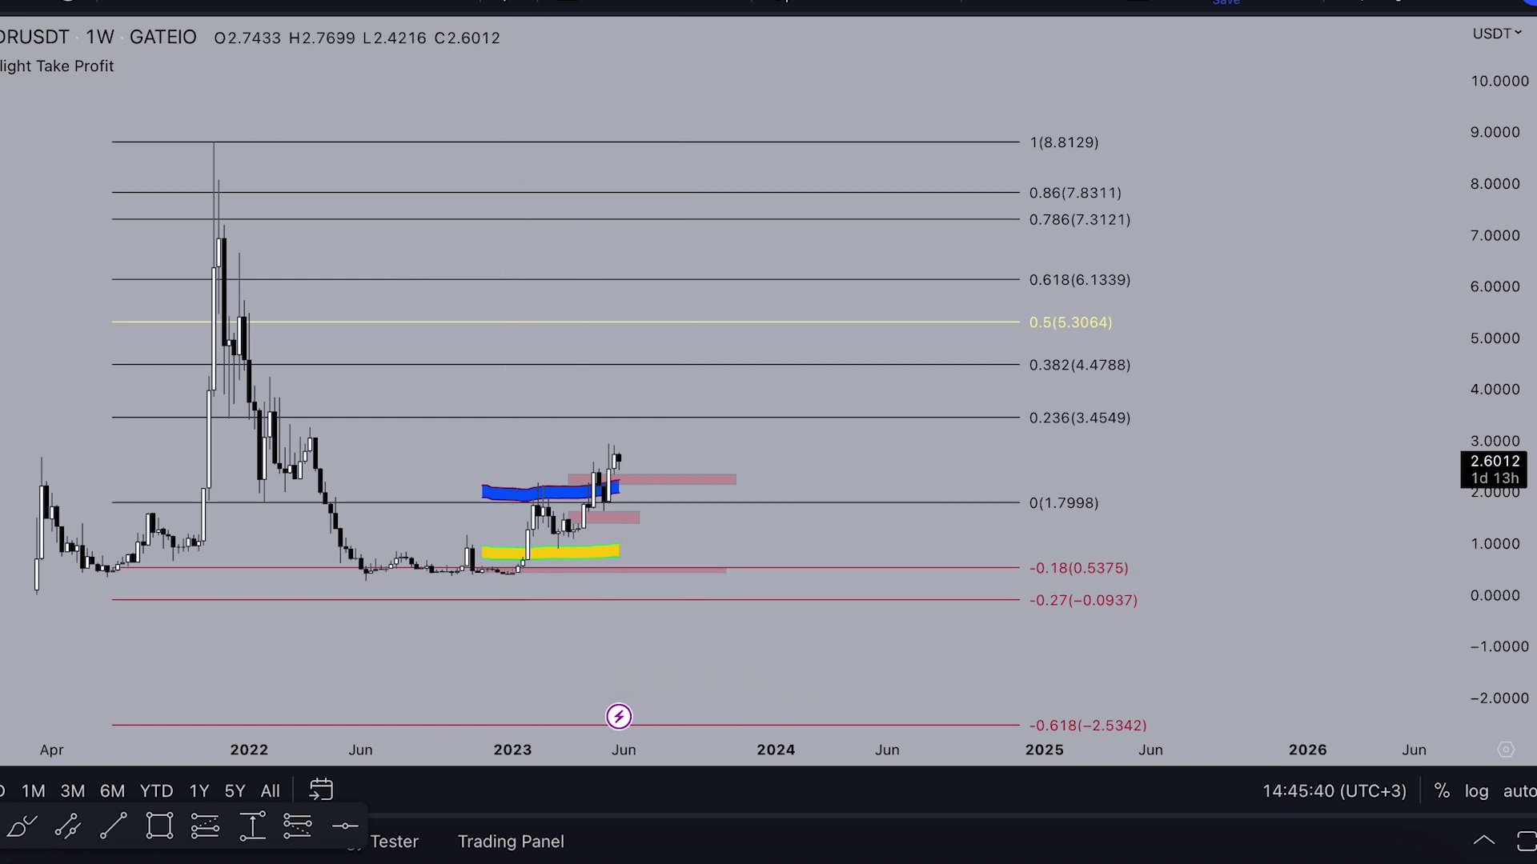
click(253, 826)
click(513, 575)
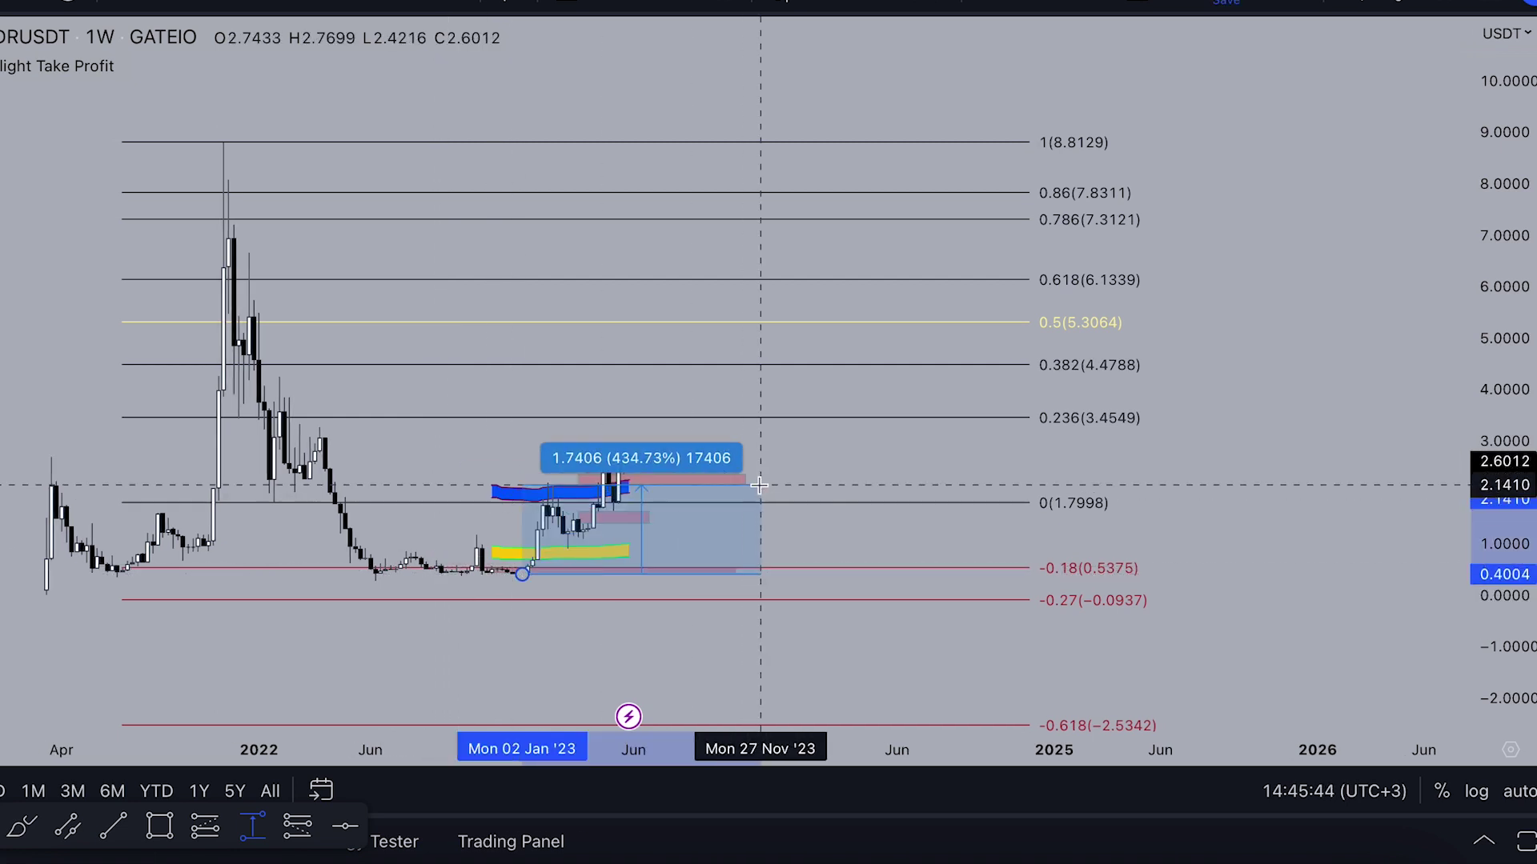
drag(926, 456, 1043, 321)
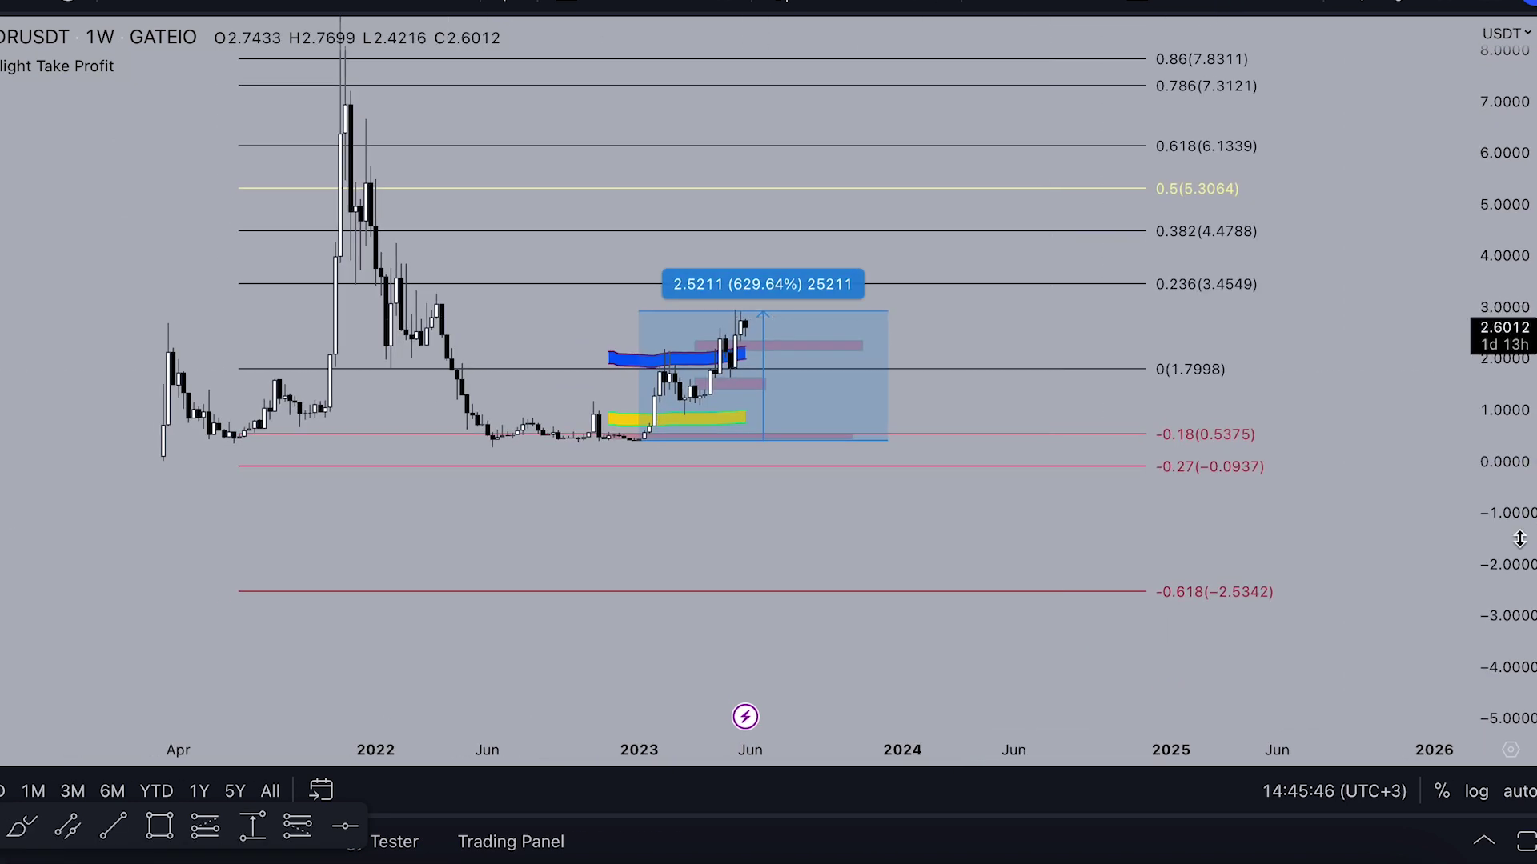
Move the price range's start to the 13 Jun '22 low and its end to the recent candle high
drag(1509, 572, 1531, 97)
drag(1532, 518, 1513, 120)
drag(1413, 673, 1443, 357)
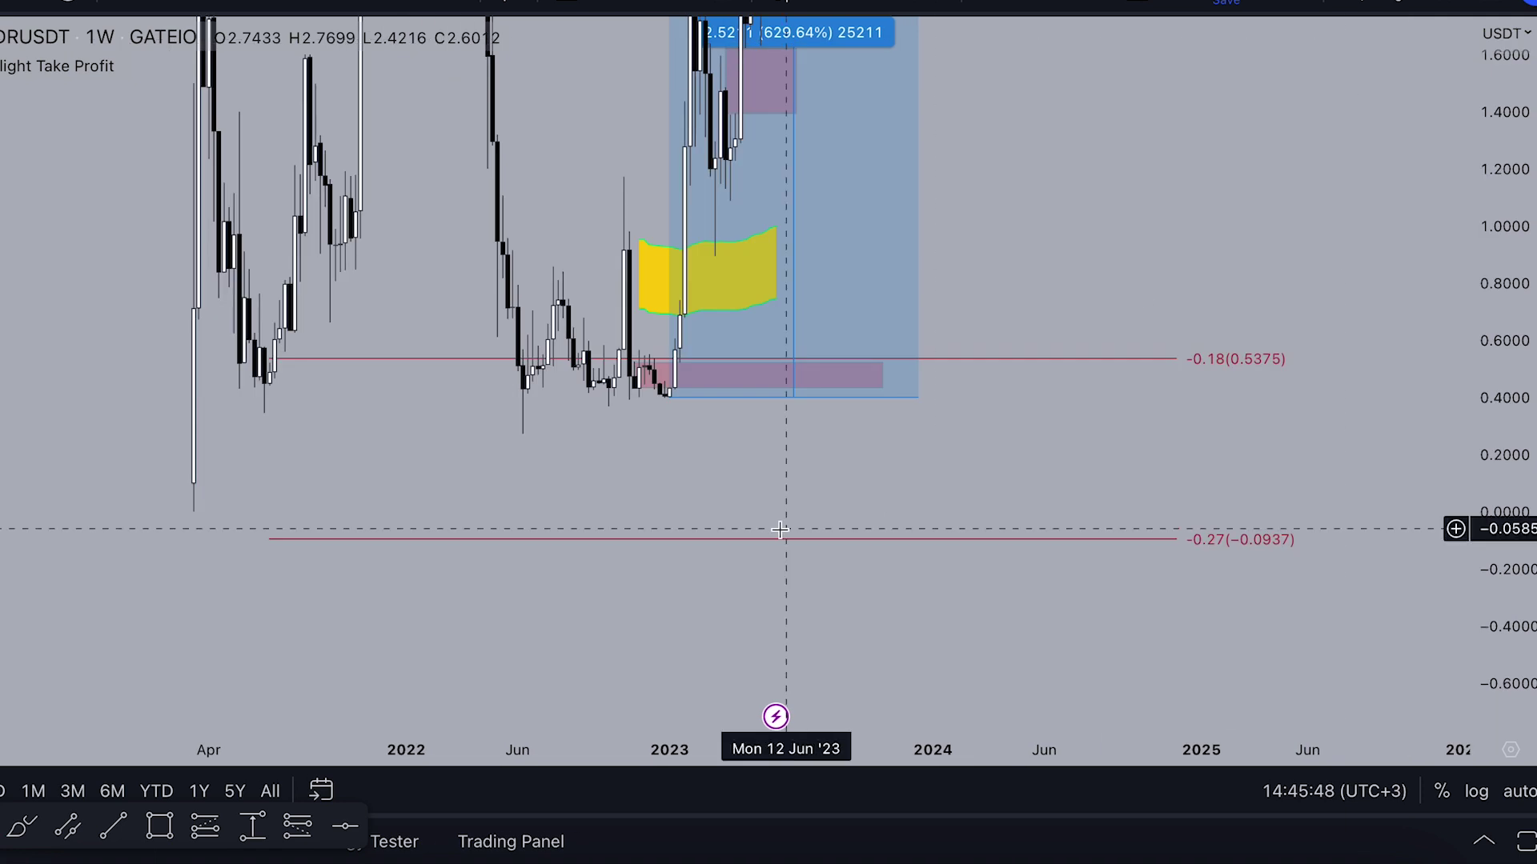
drag(1517, 498, 1515, 584)
drag(1393, 280, 1390, 378)
drag(668, 494, 521, 525)
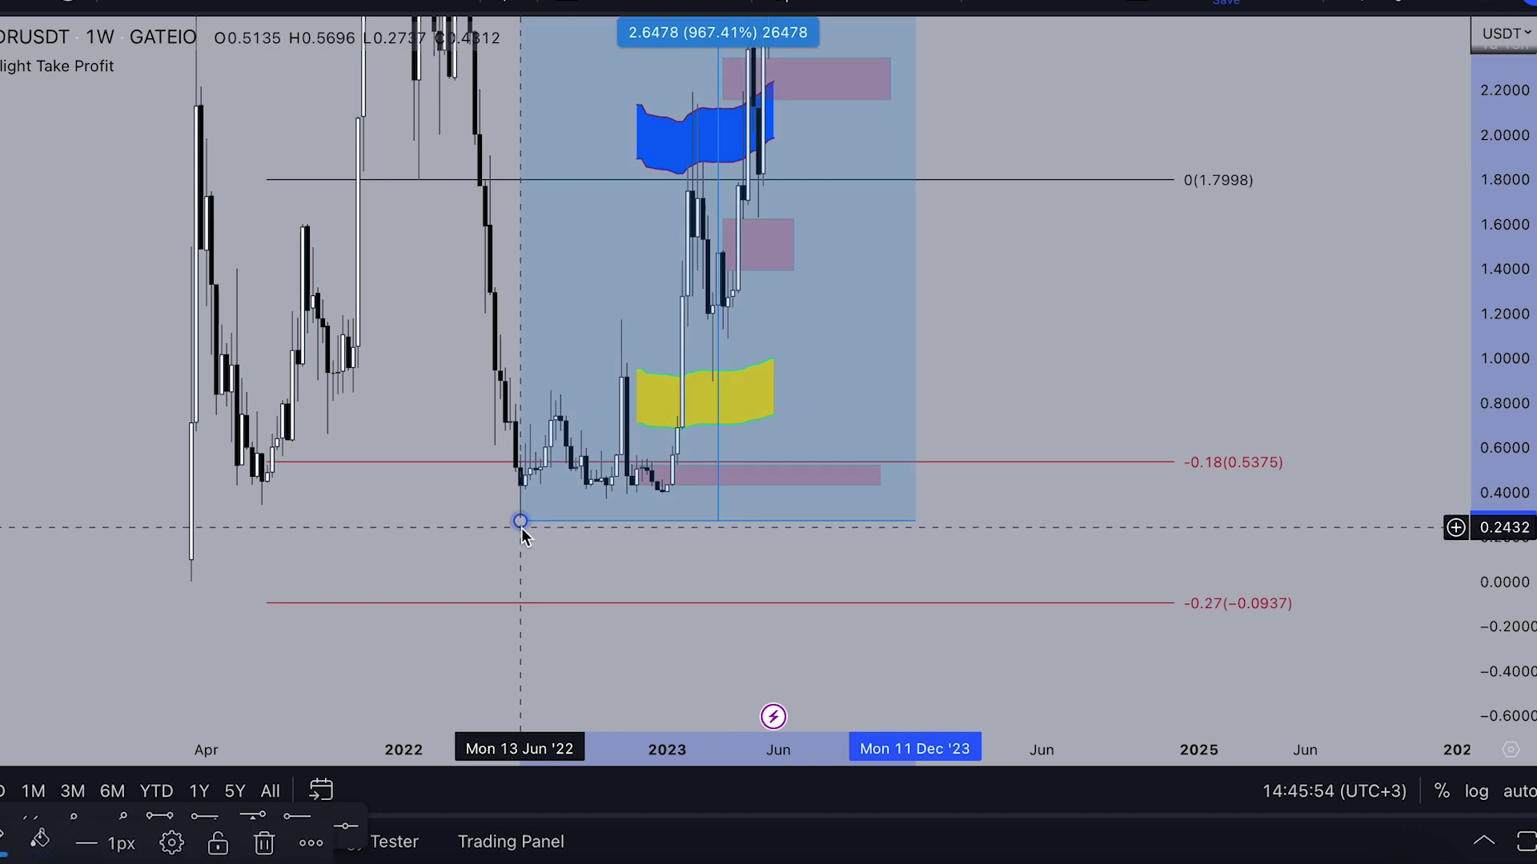
drag(1071, 345, 978, 554)
drag(825, 152, 677, 138)
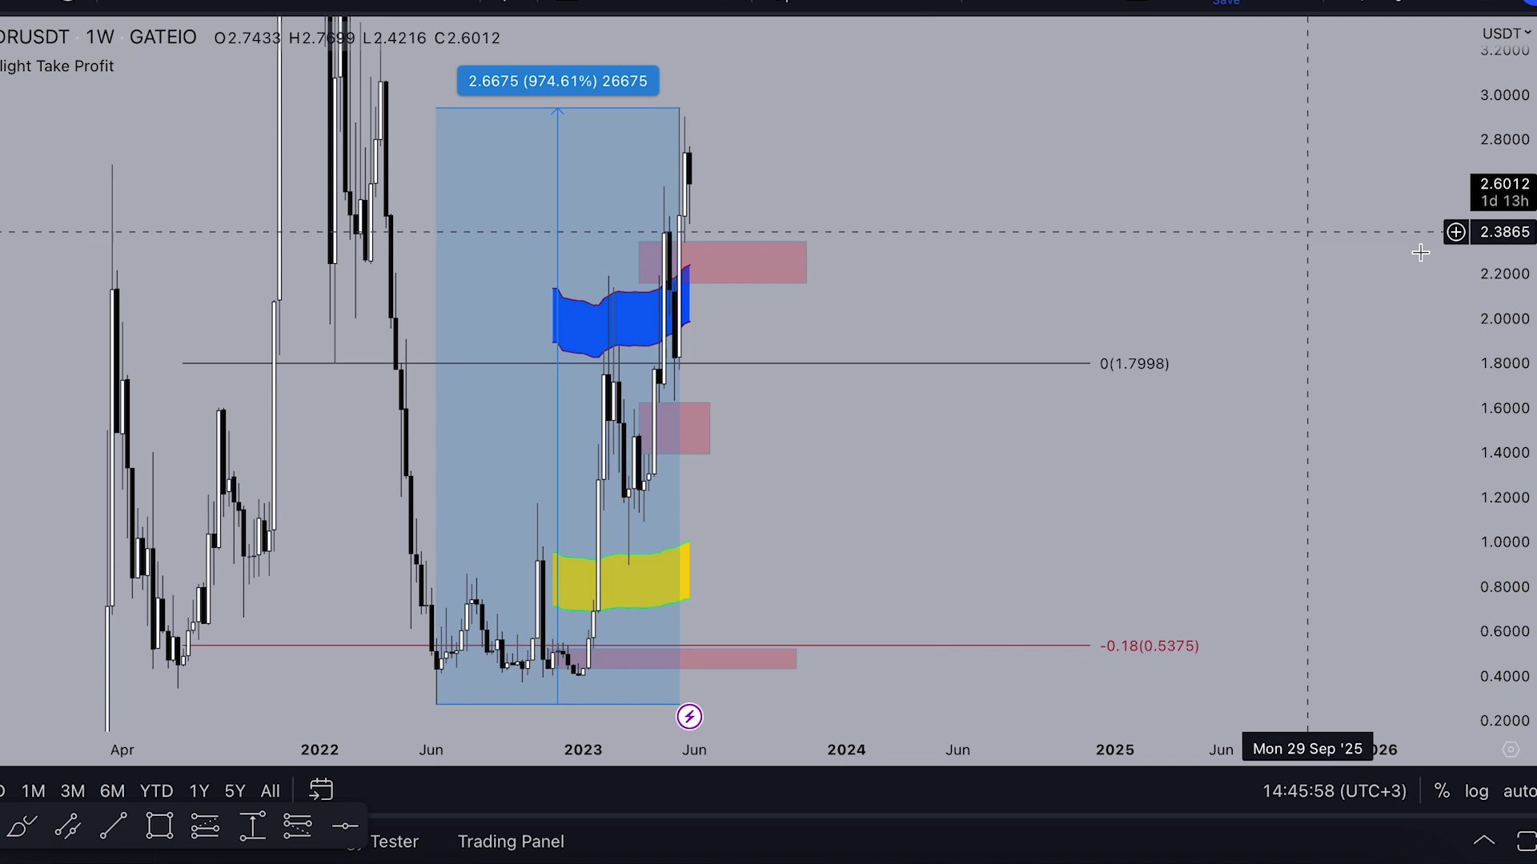
Delete the price range measurement spanning the 13 Jun '22 low to the recent high
drag(1497, 268, 1495, 514)
drag(1037, 224, 1183, 285)
scroll(960, 302, up, 1)
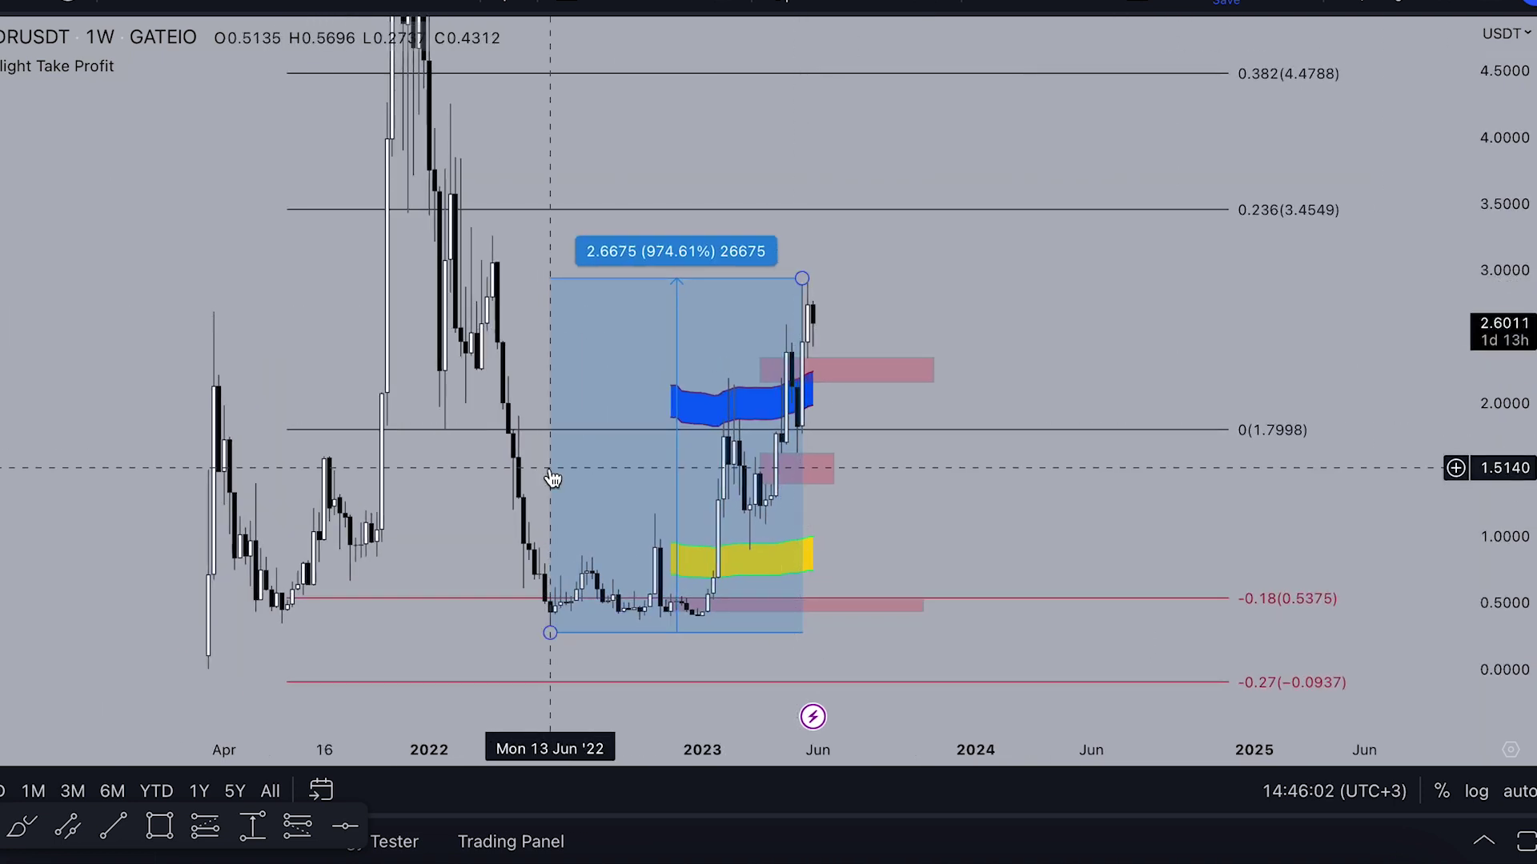
scroll(566, 461, up, 2)
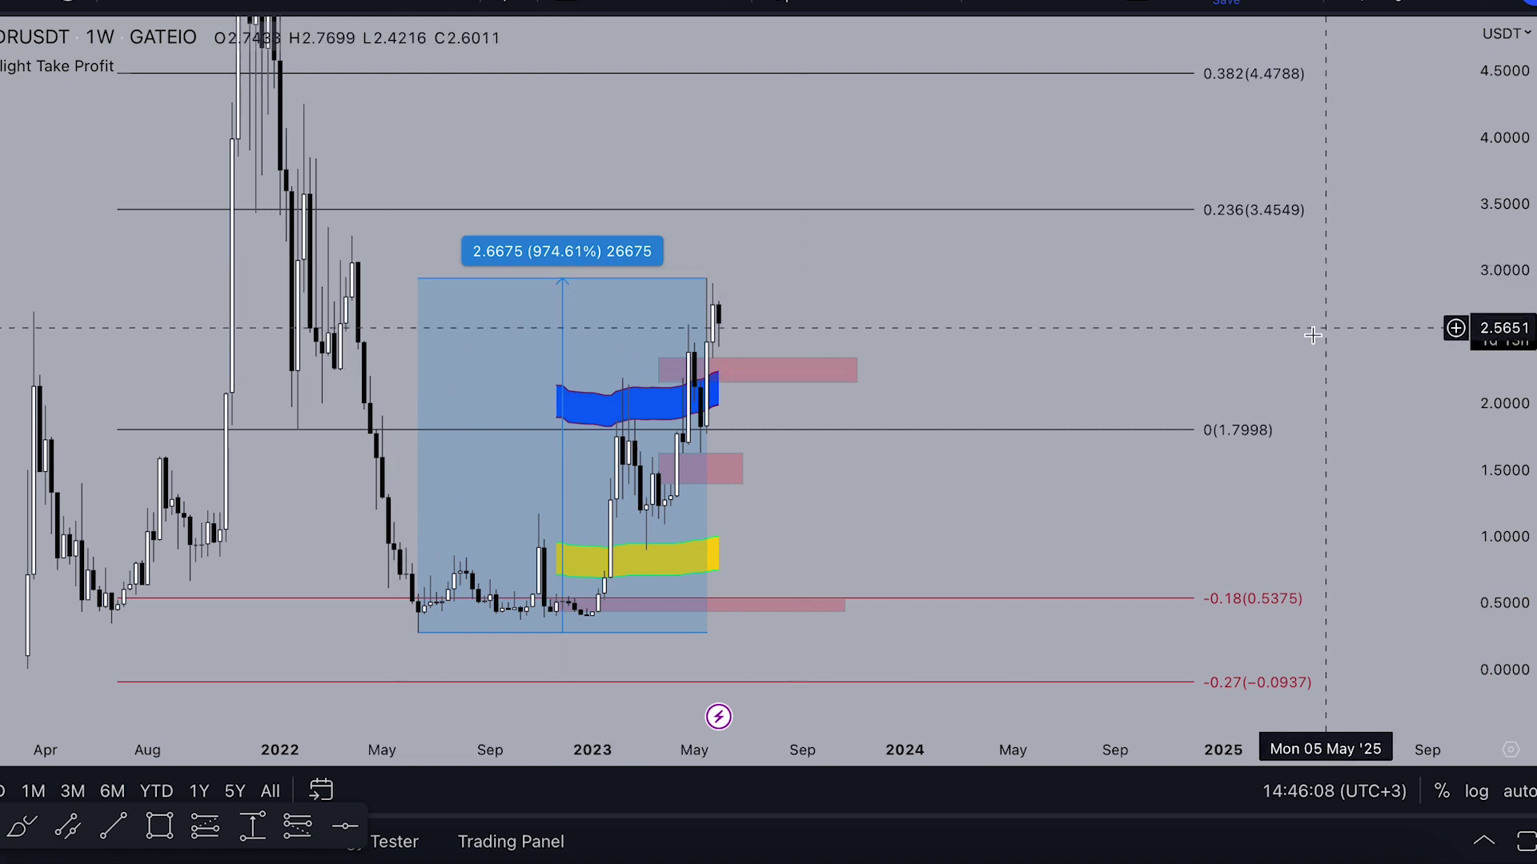
scroll(1312, 335, down, 1)
click(630, 281)
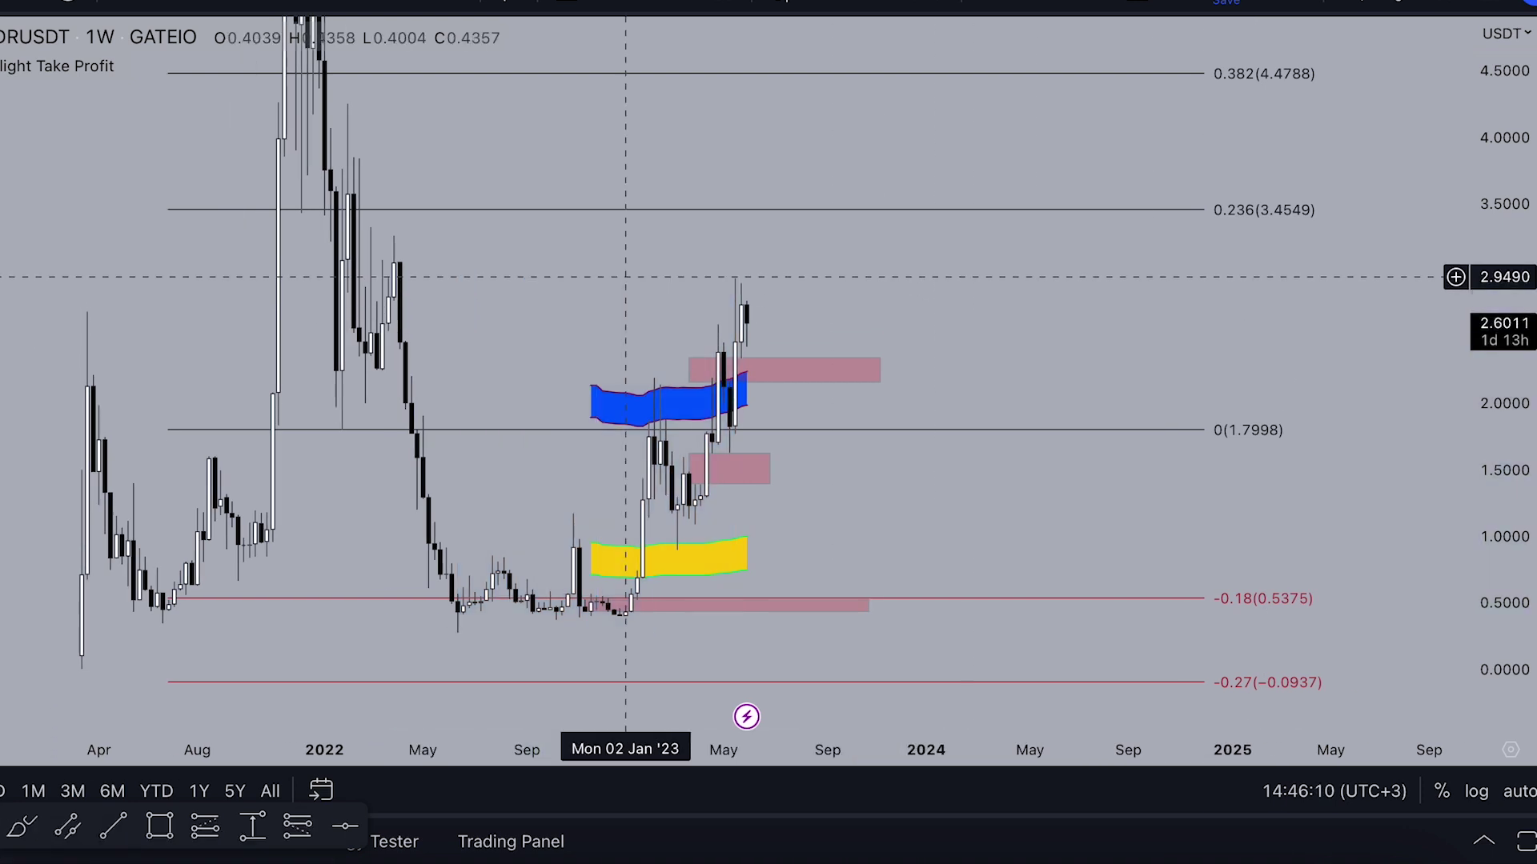
drag(1504, 253, 1503, 555)
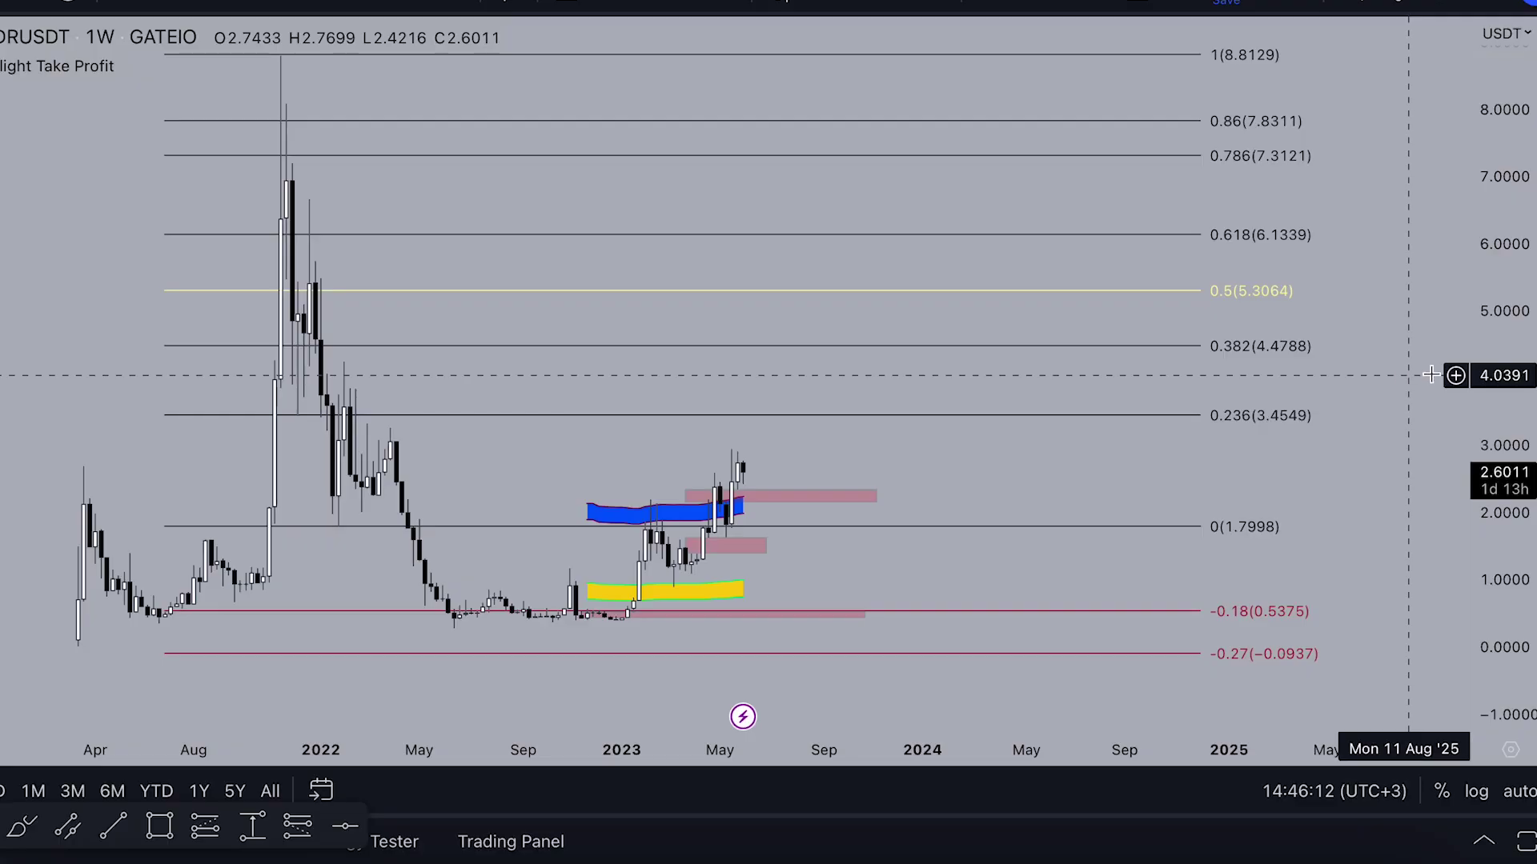
scroll(1512, 408, down, 2)
scroll(1393, 314, down, 2)
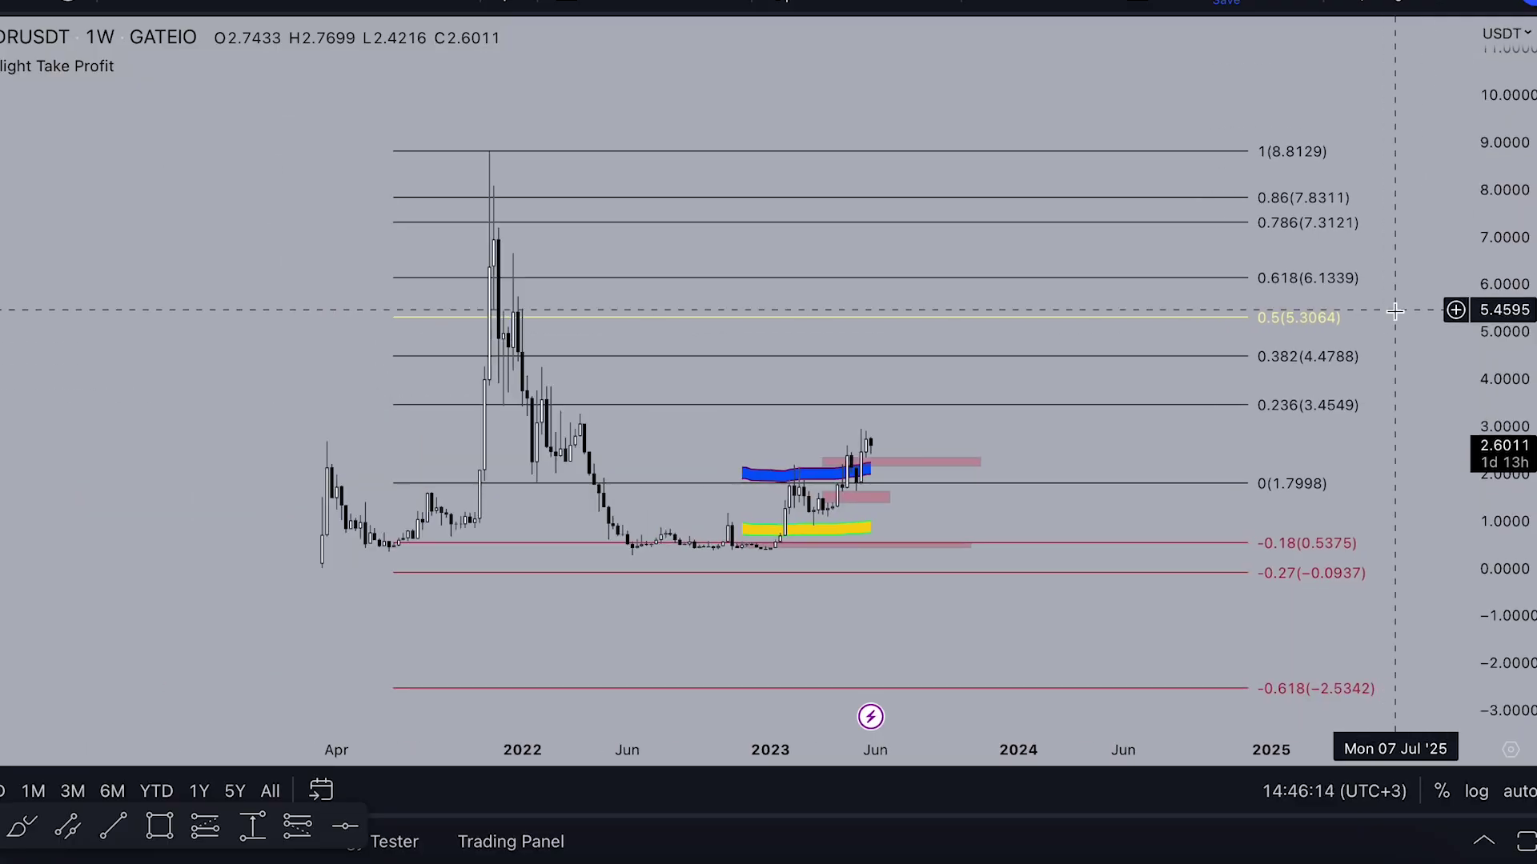